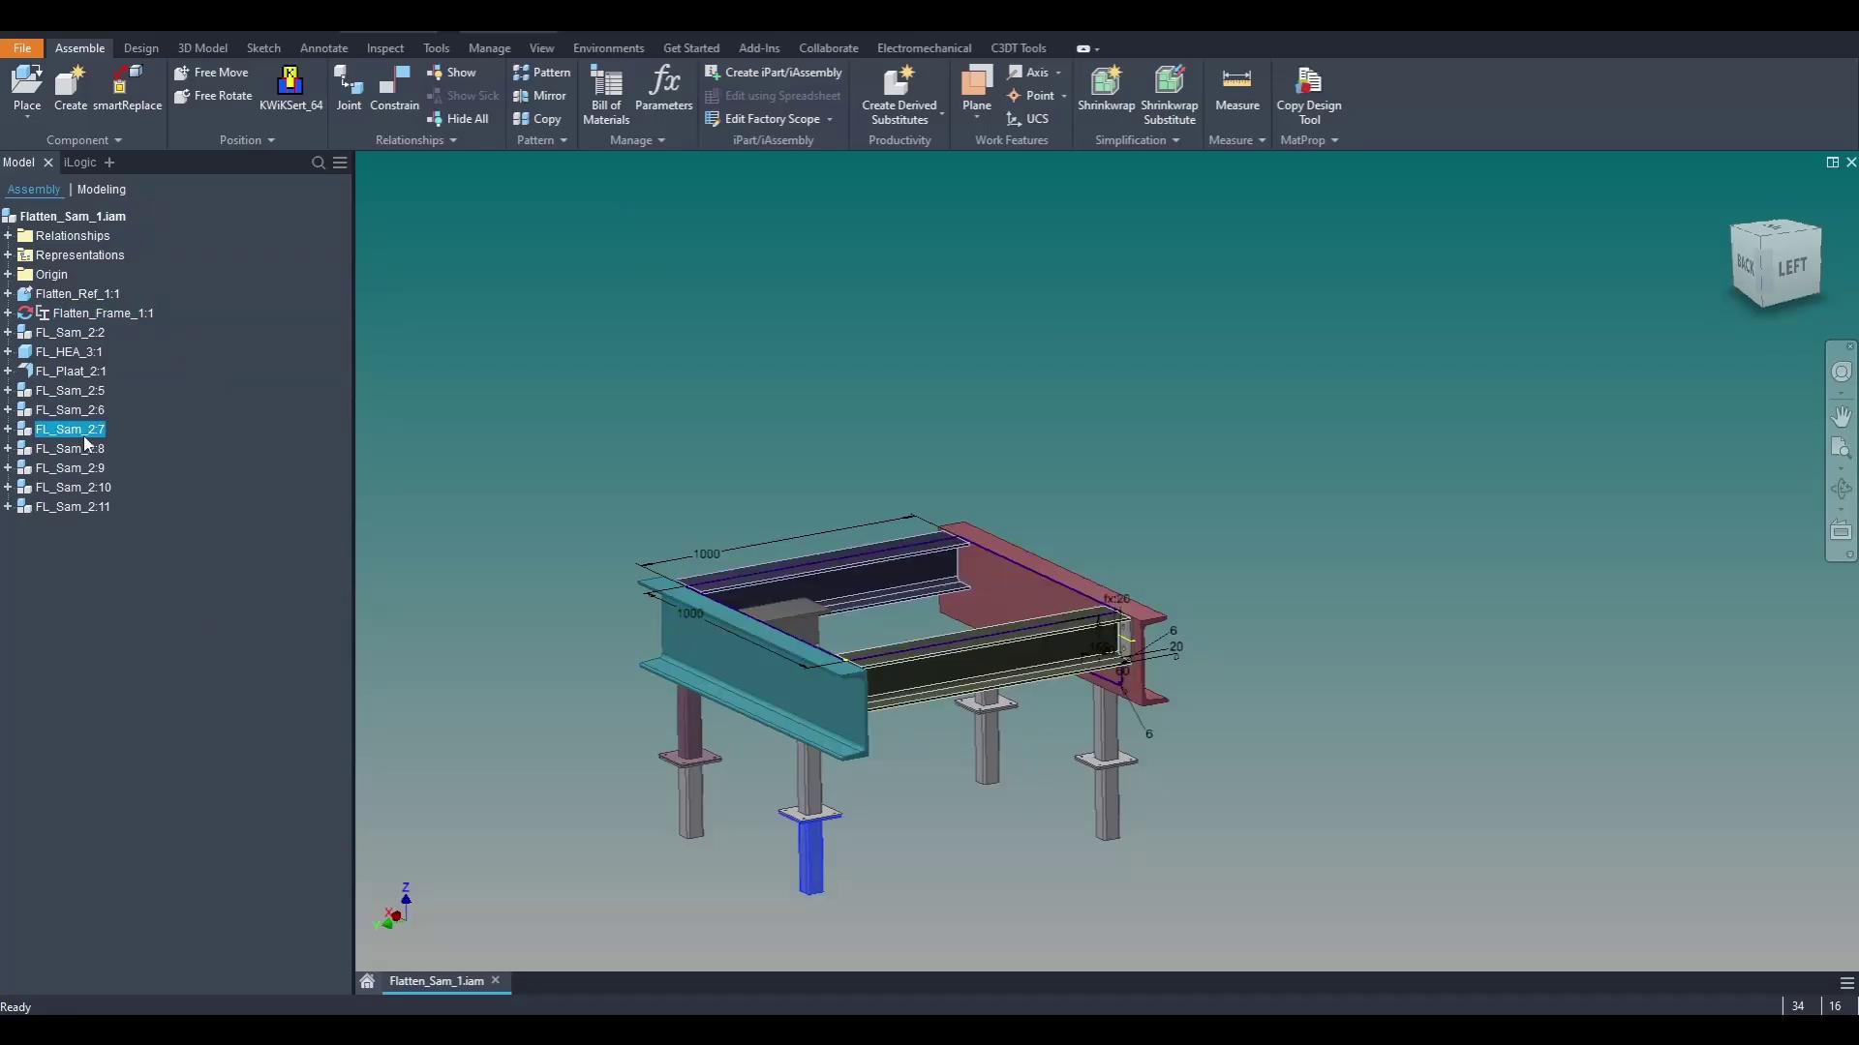
left_click(72, 448)
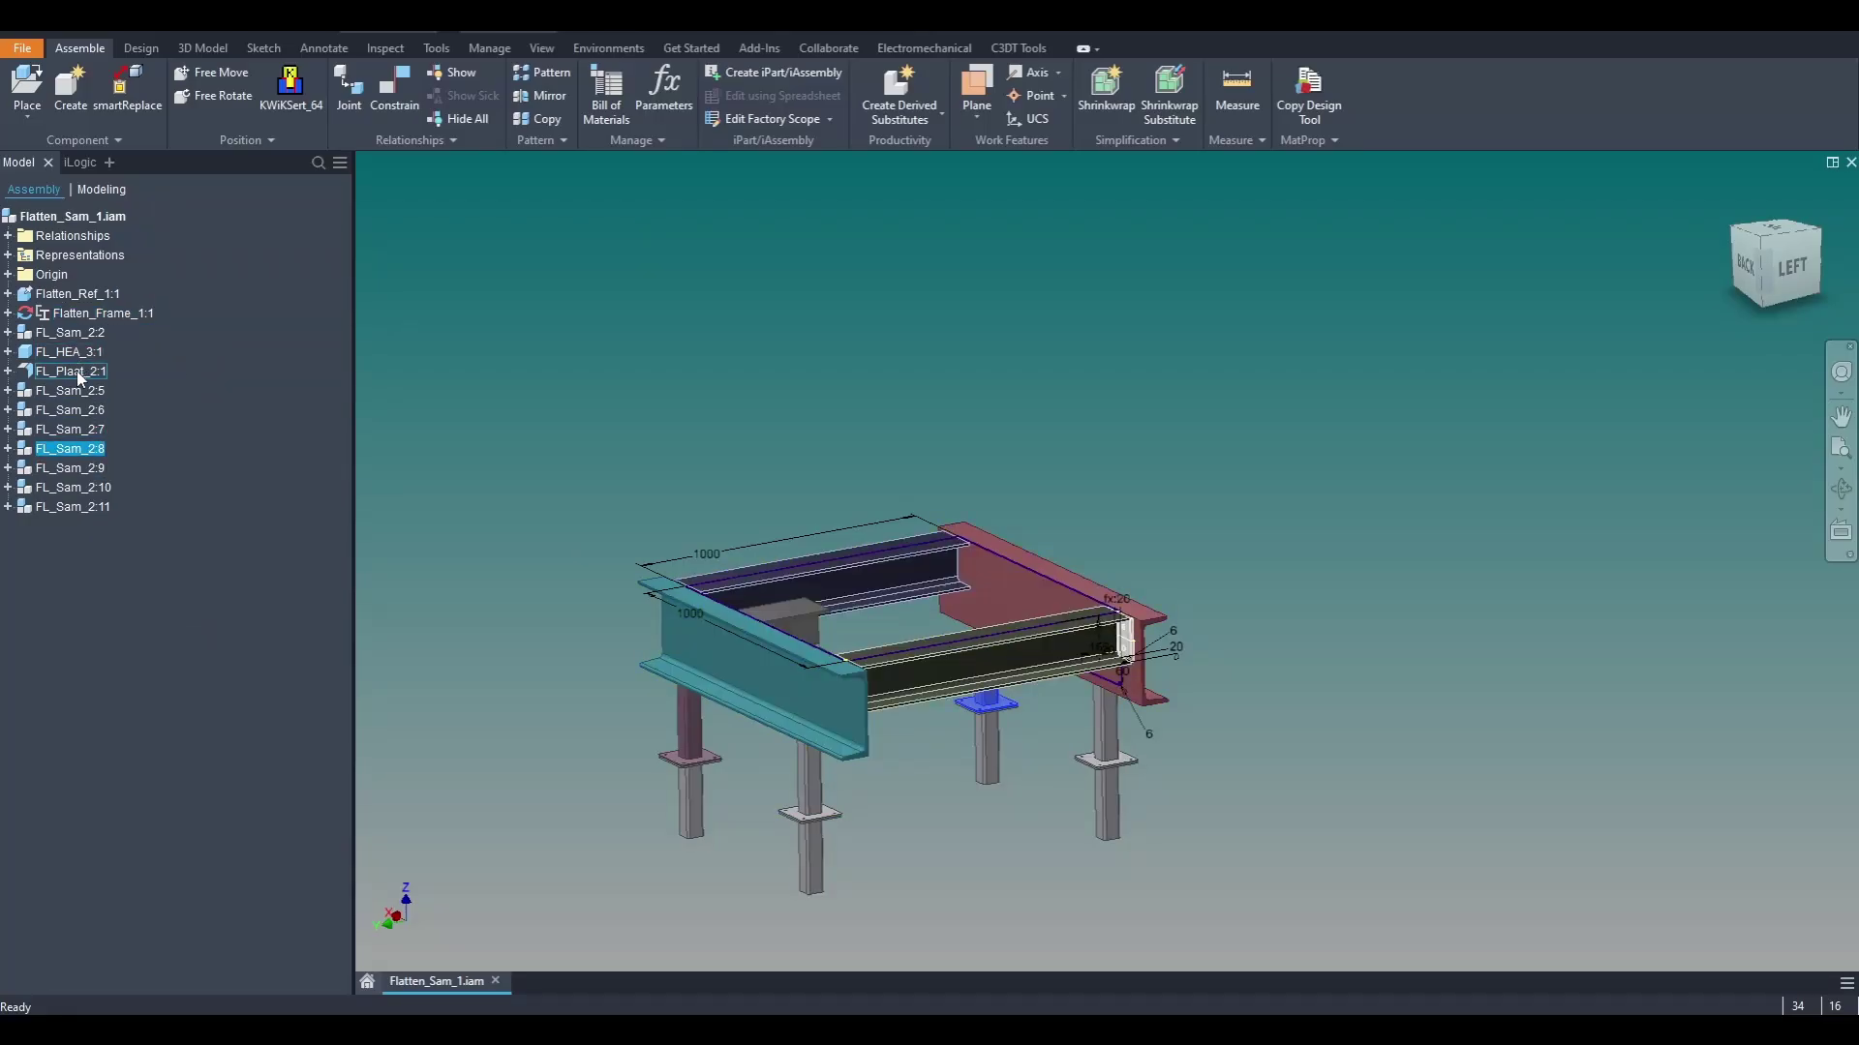
left_click(595, 377)
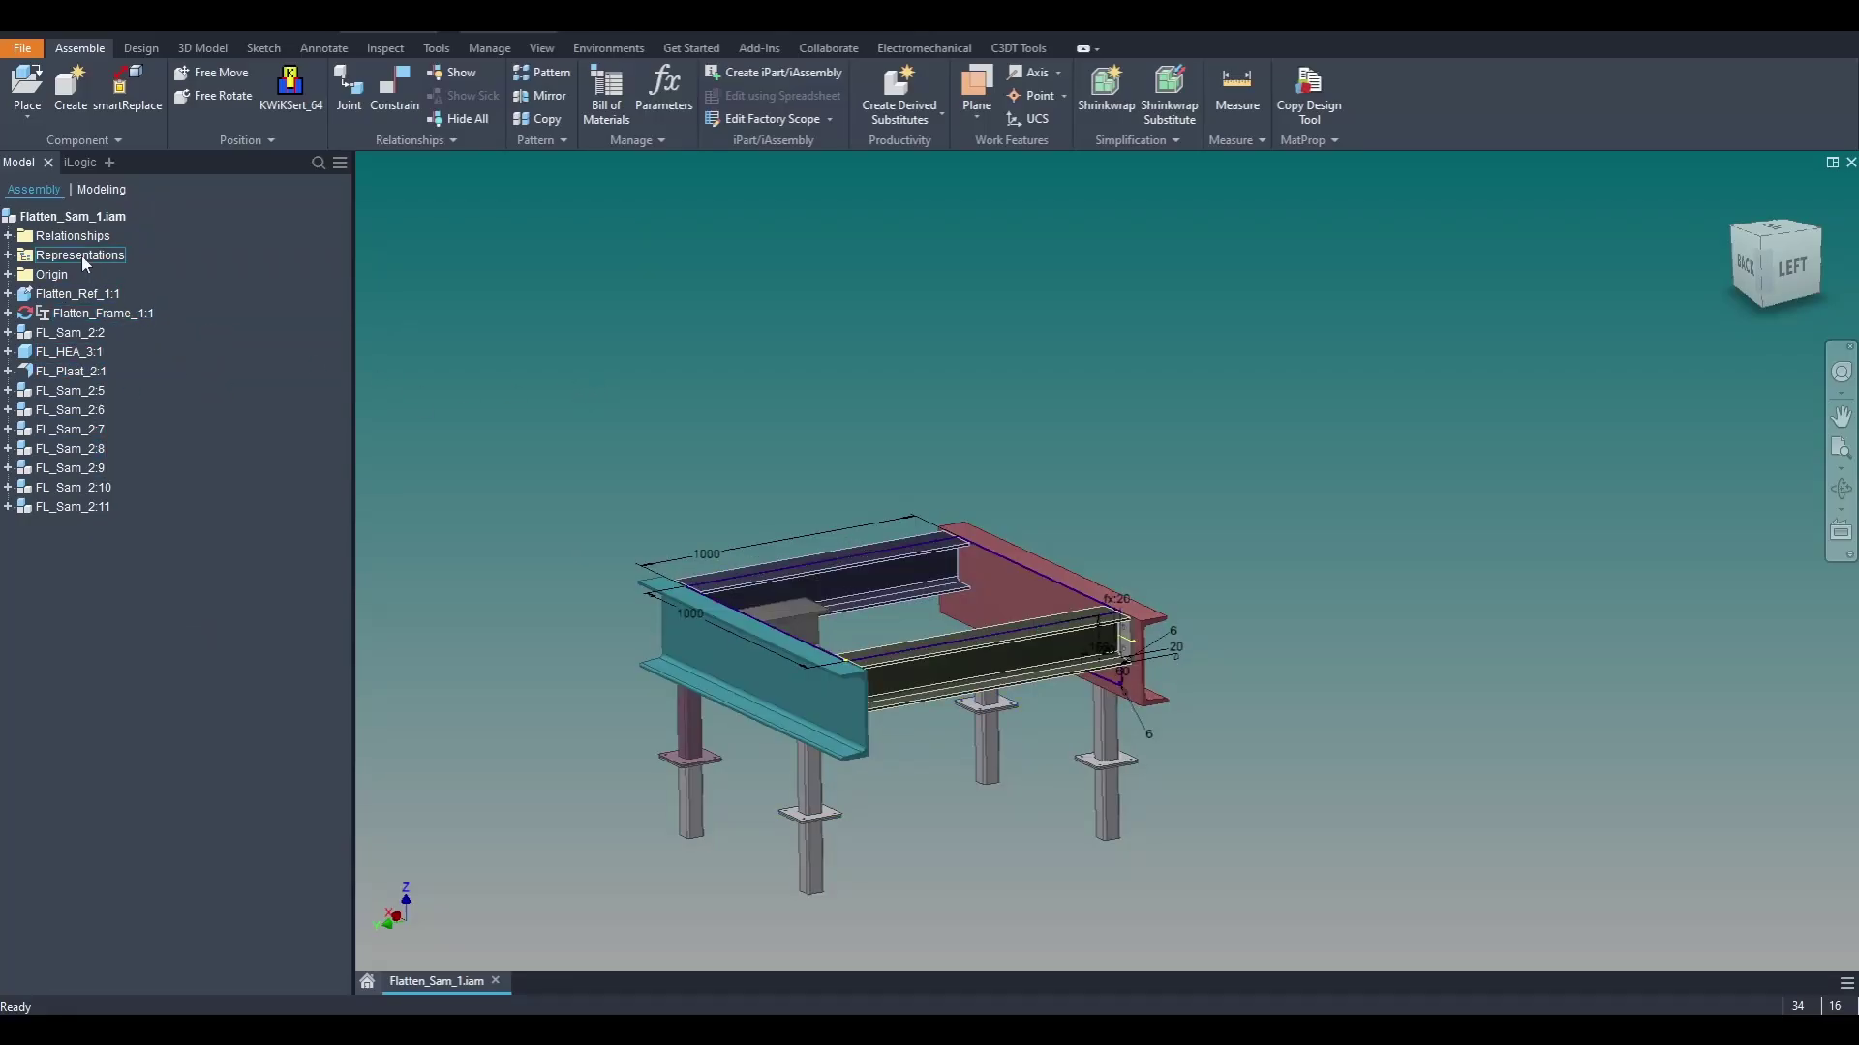
Step: Place one FL_Extension_1 component in free space beside the frame
middle_click_drag(693, 281, 445, 254)
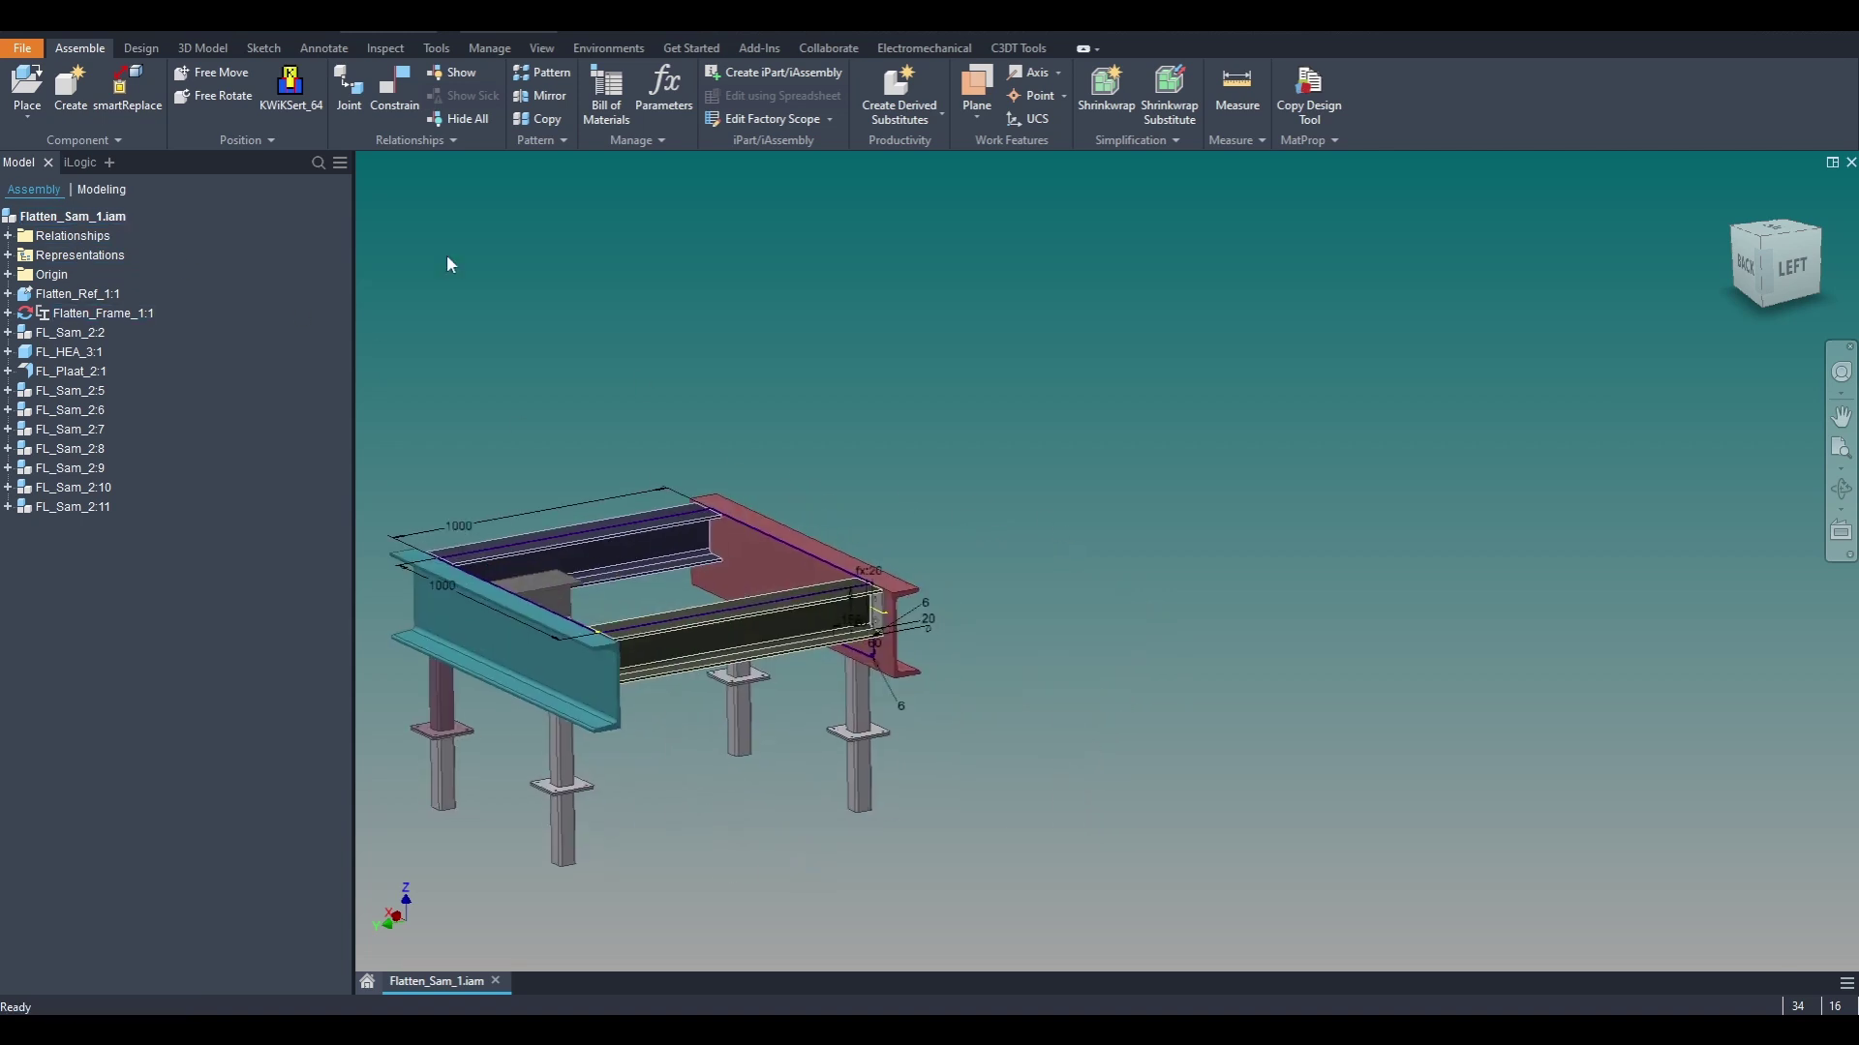
left_click(32, 92)
double_click(877, 428)
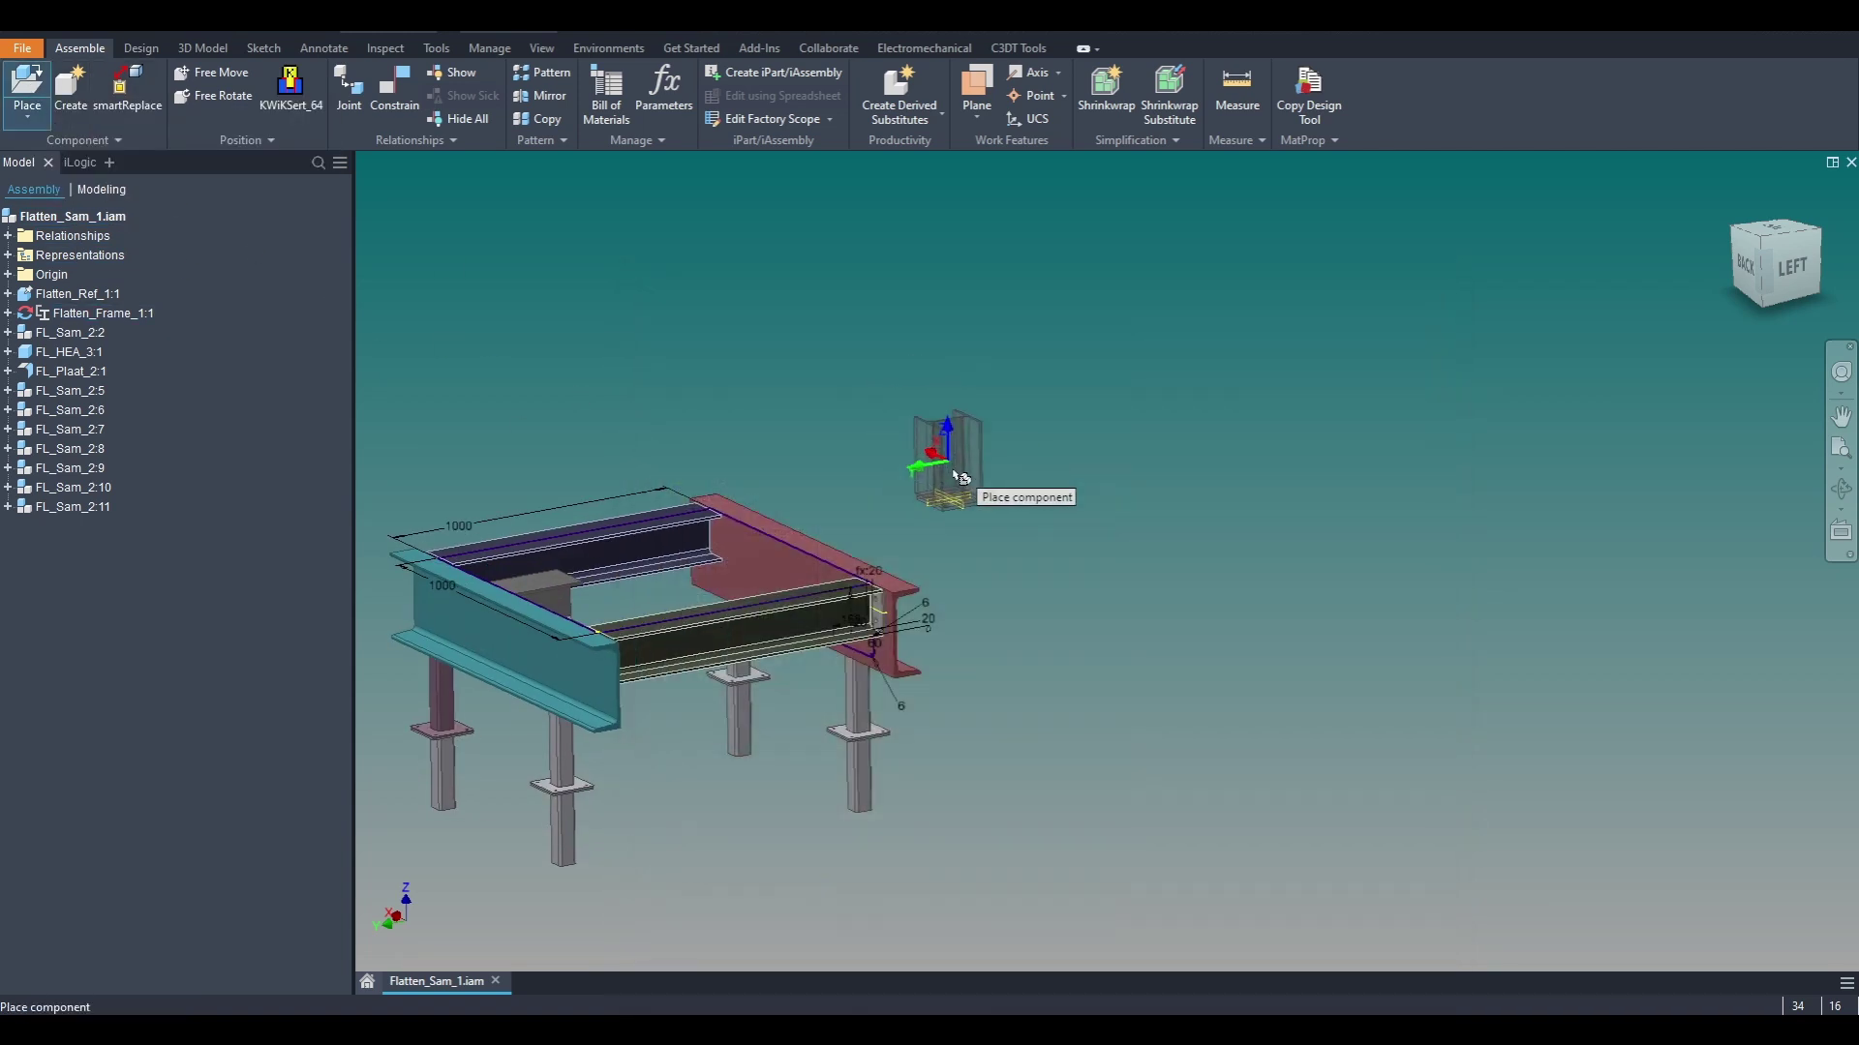
left_click(1058, 620)
key("Escape")
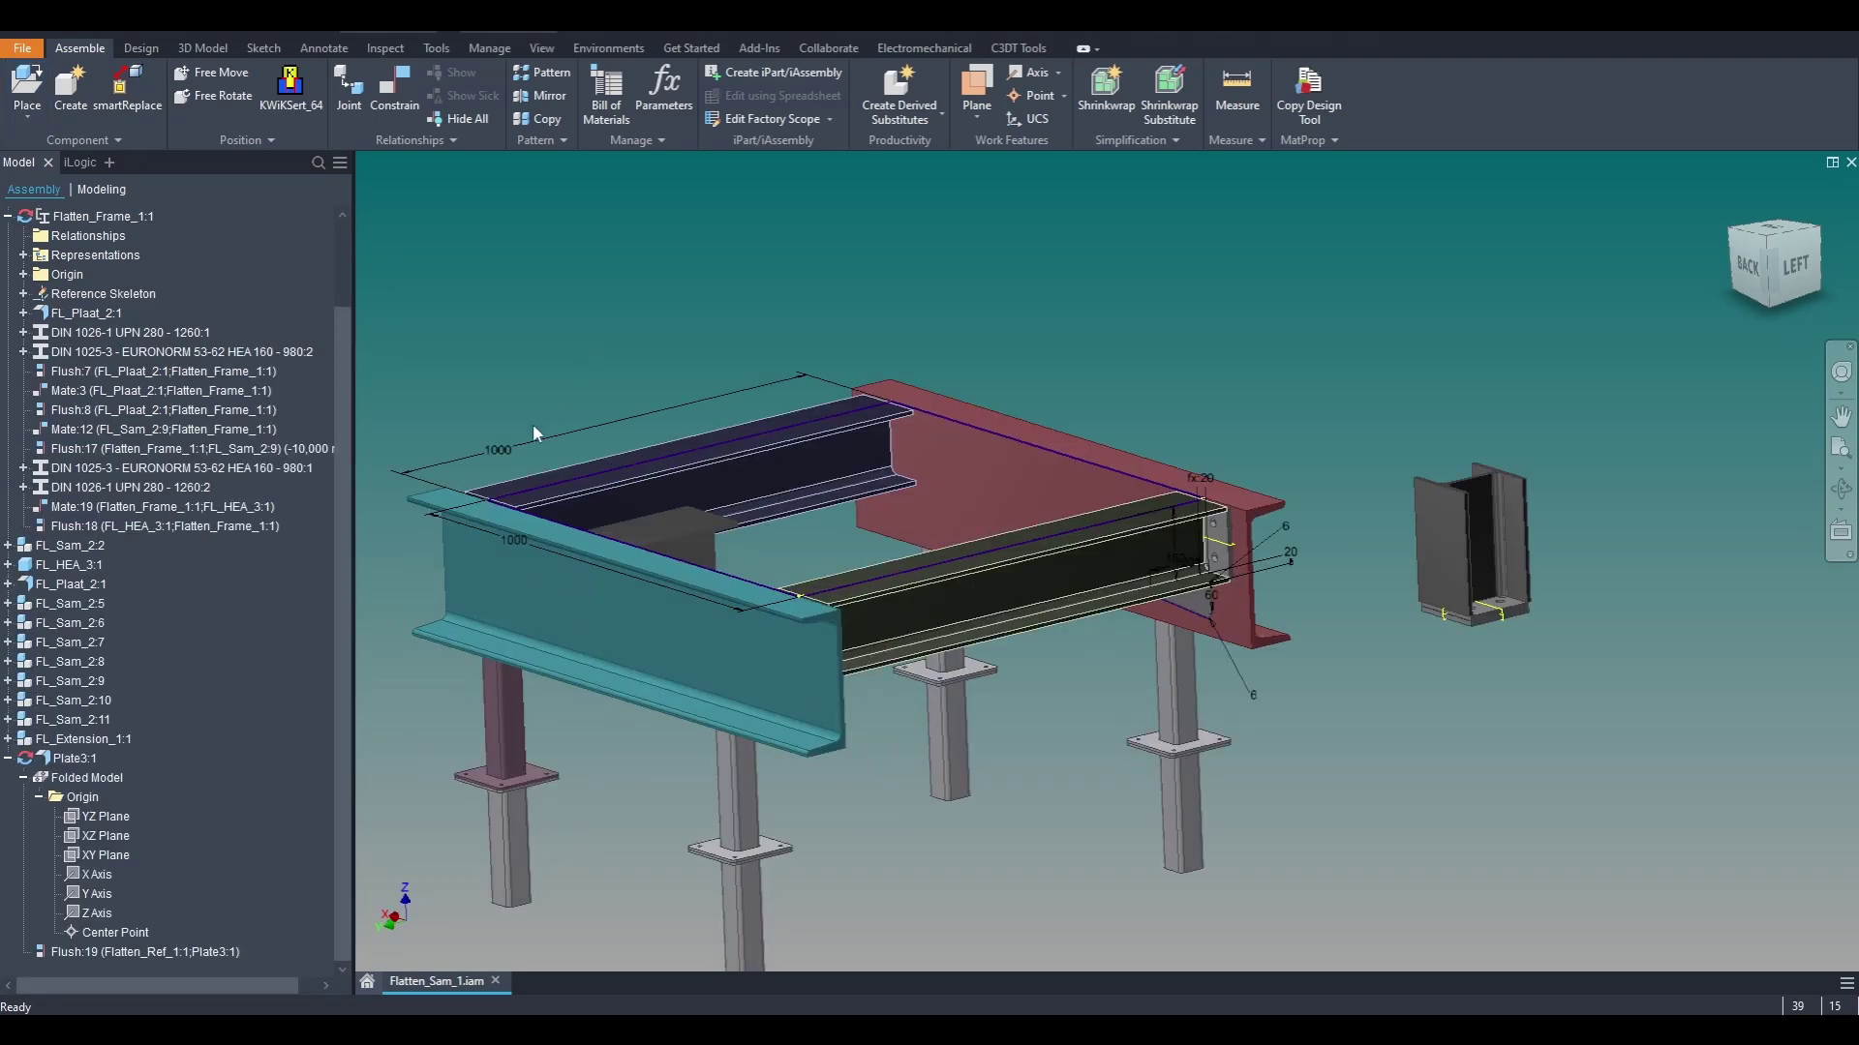
Step: Set the frame skeleton's length dimension d7 to 1500 mm and return to the main assembly
double_click(502, 449)
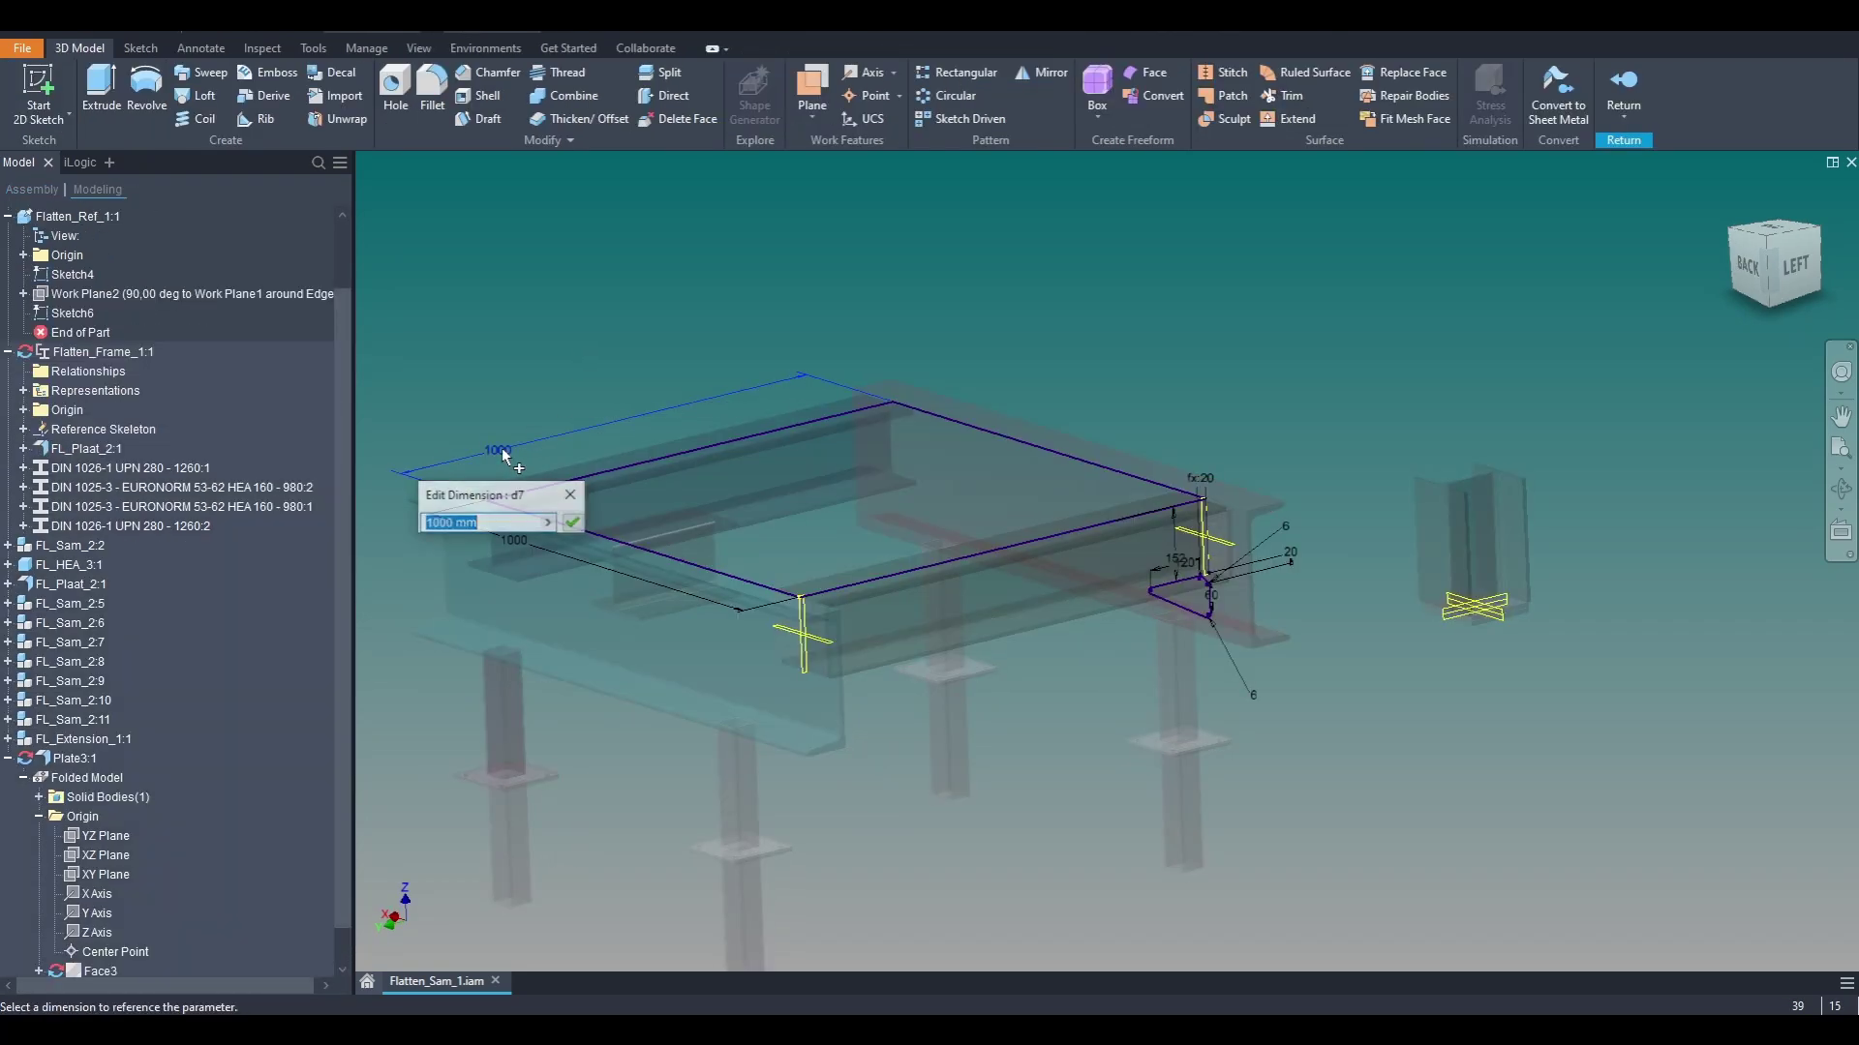
type("1500")
key("Return")
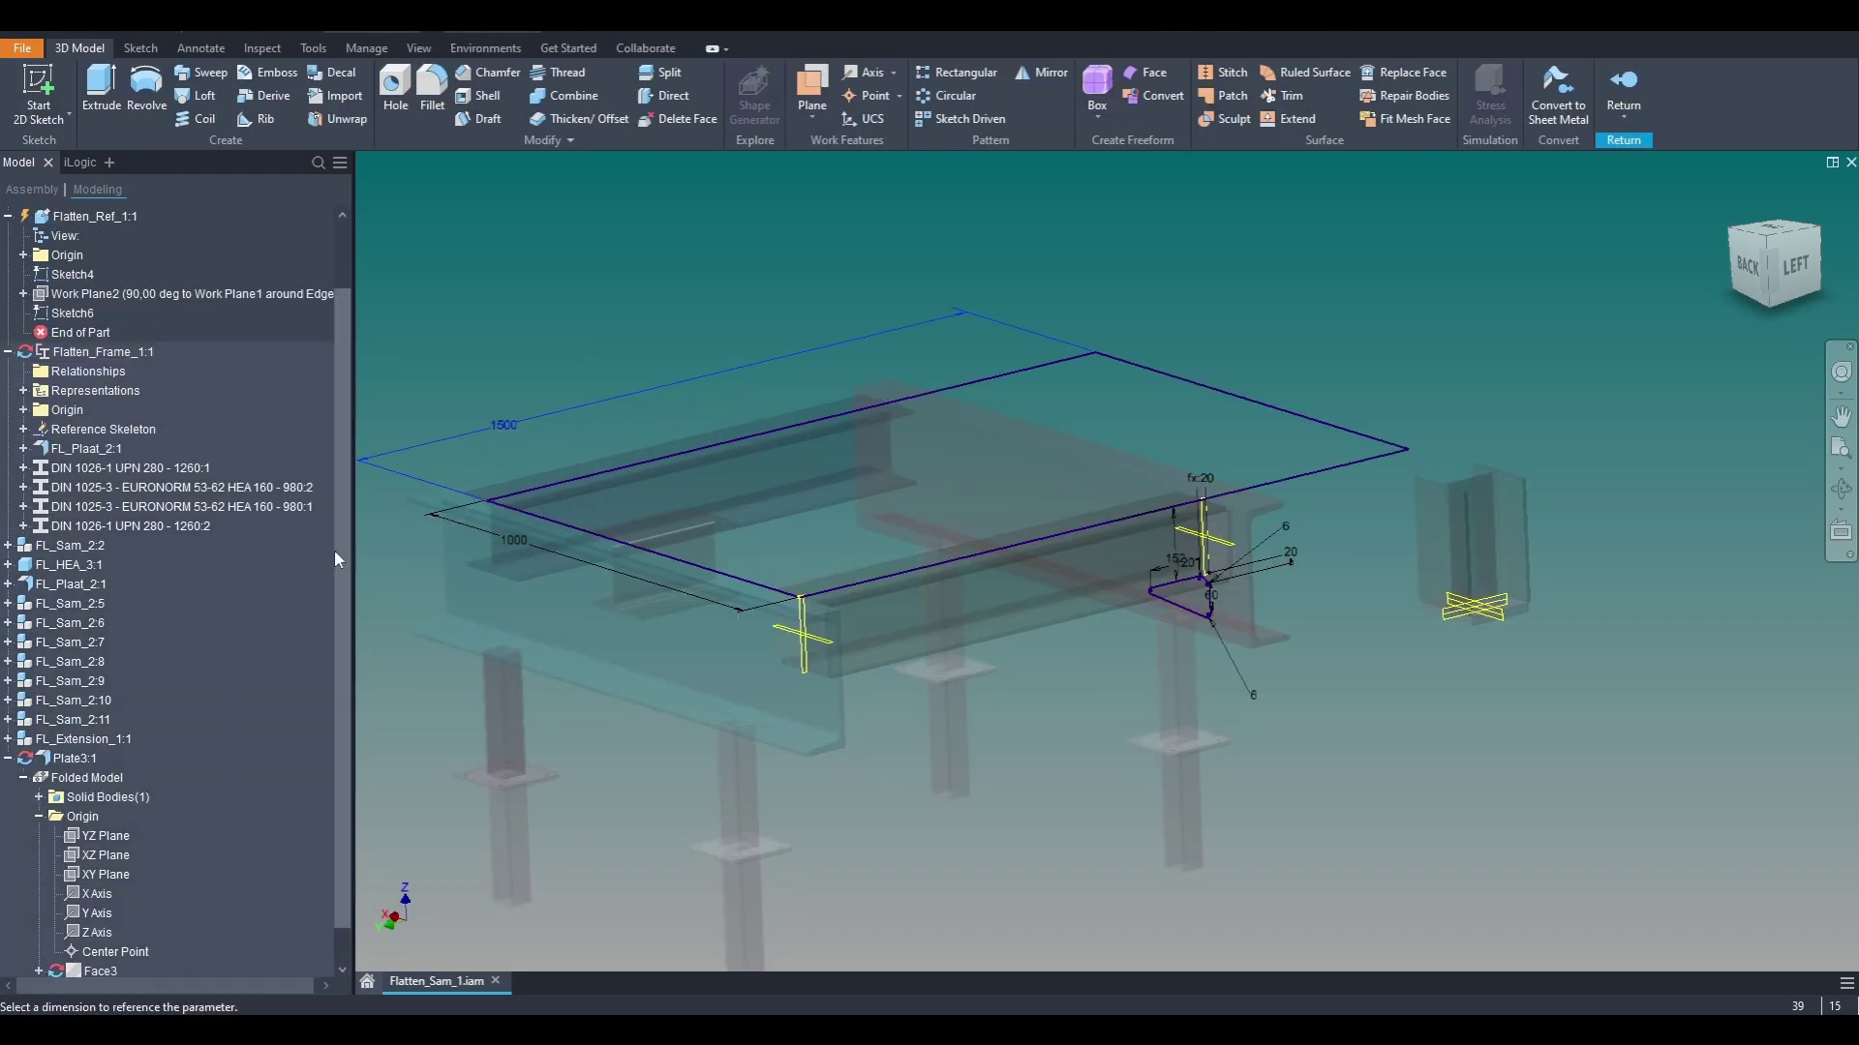
left_click(1624, 92)
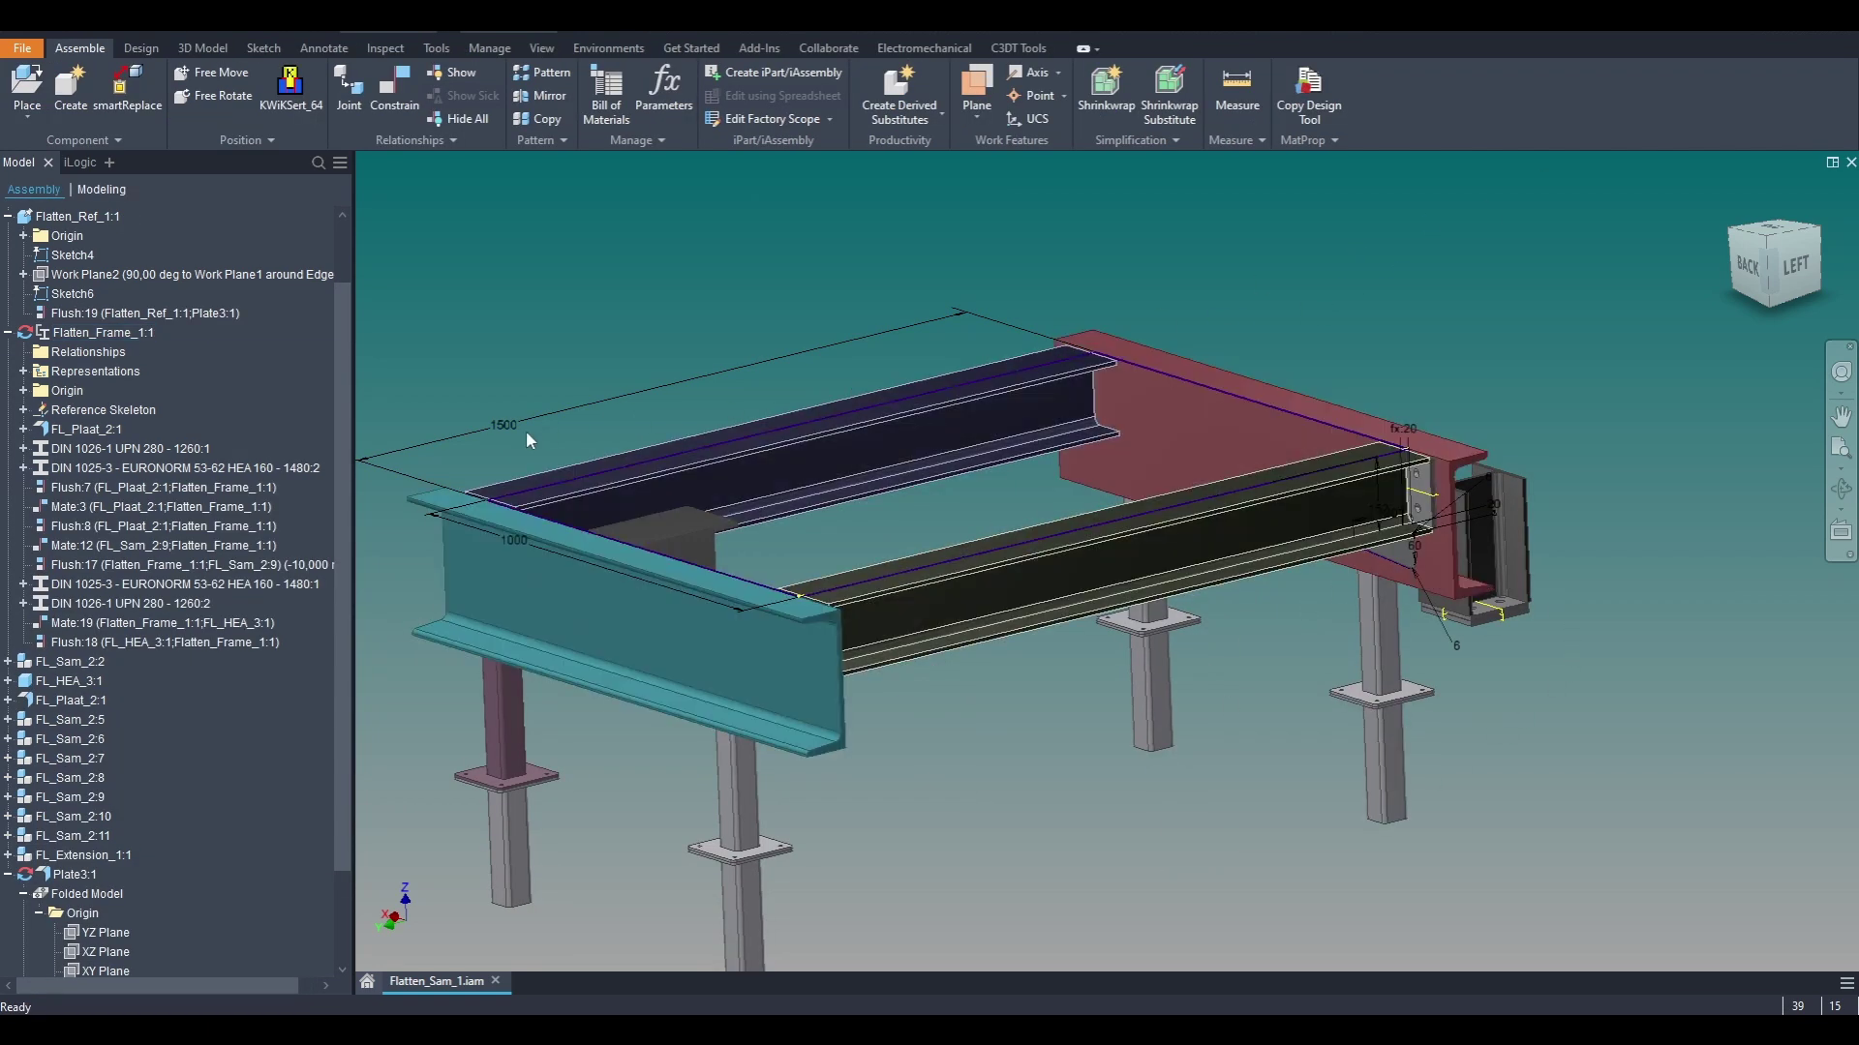
Step: Set the frame skeleton's length dimension d7 back to 1000 mm and return to the main assembly
double_click(510, 437)
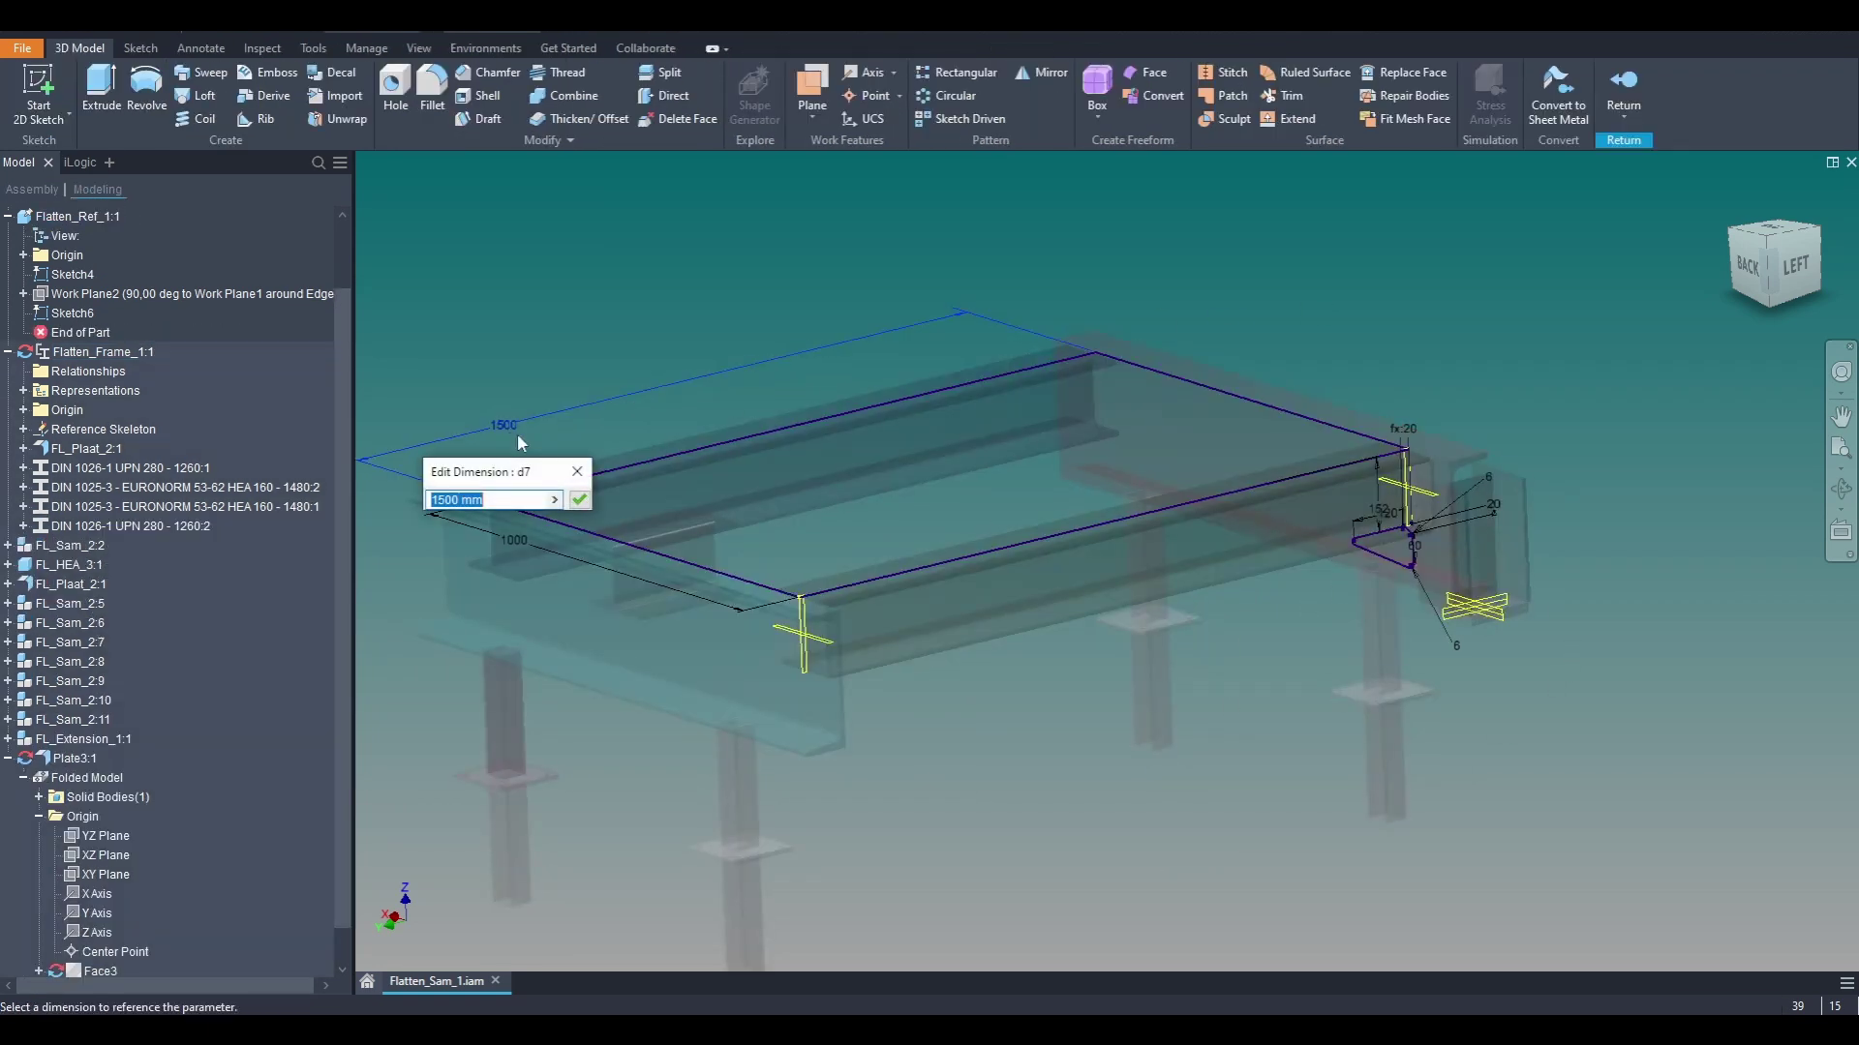
type("1000")
key("Return")
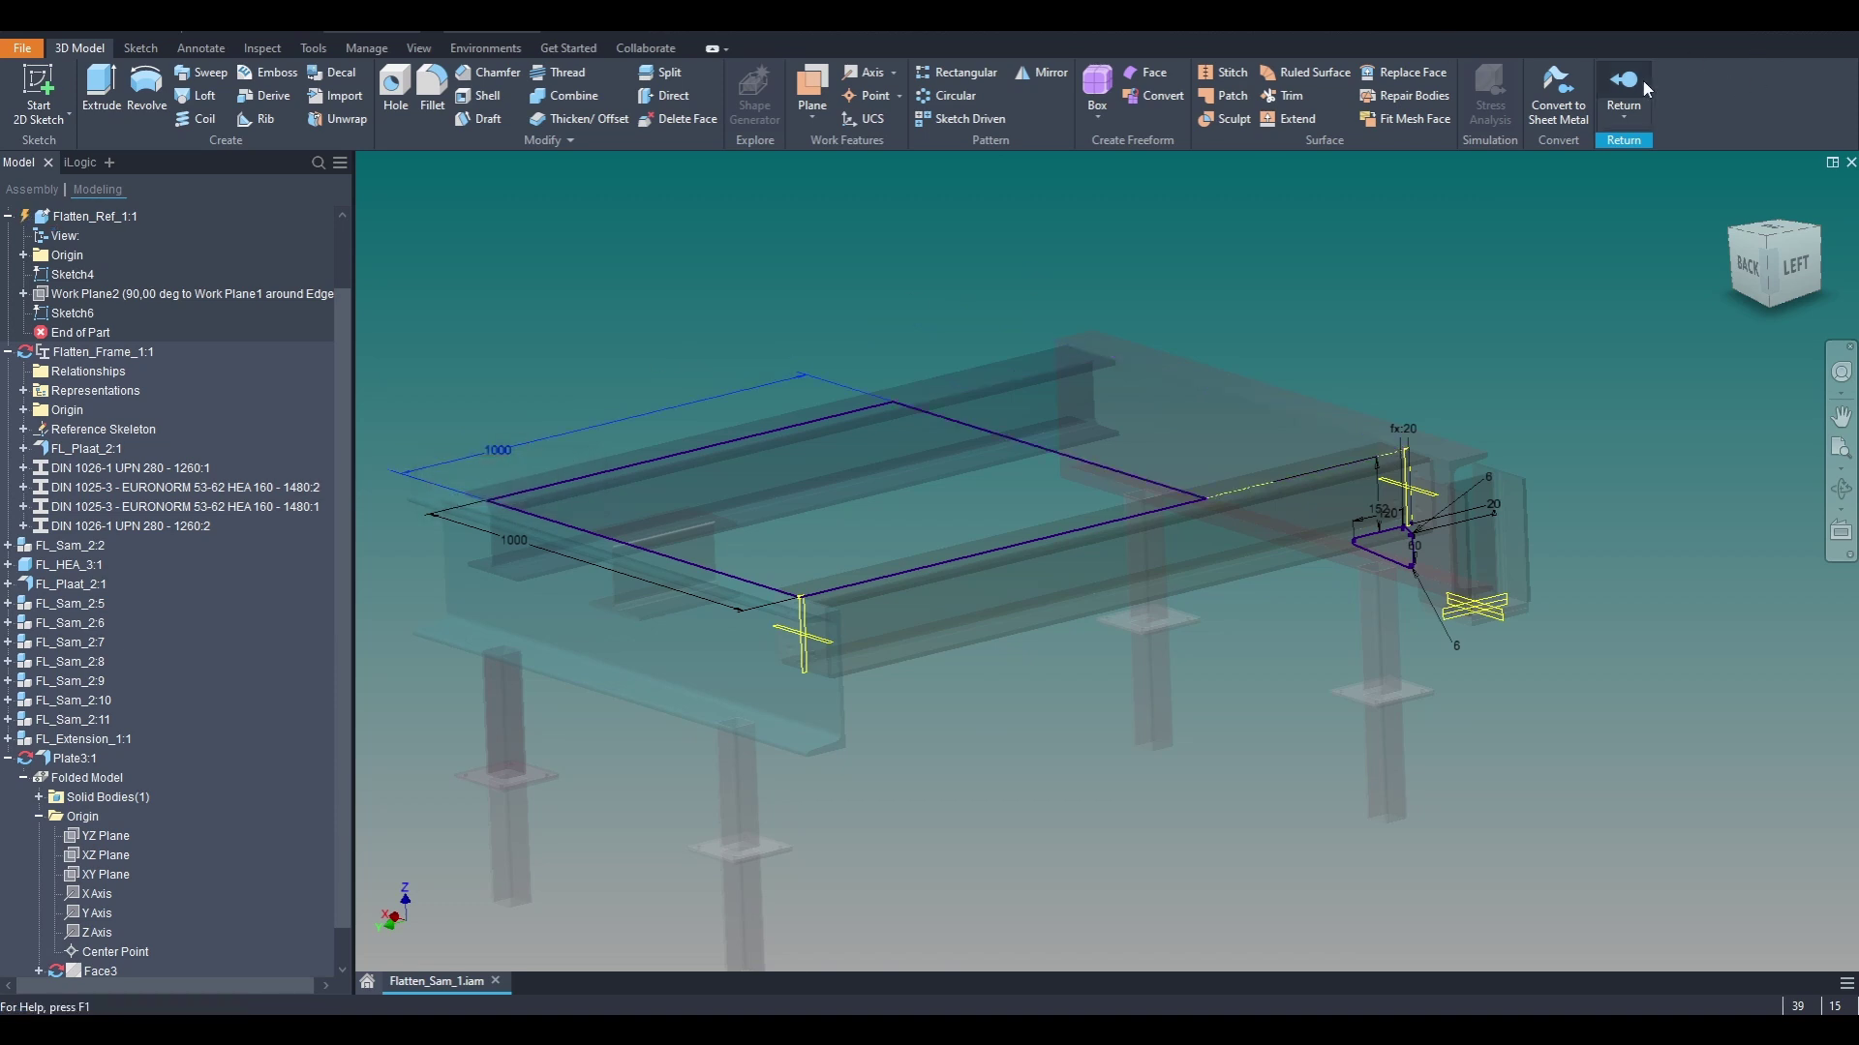
left_click(1636, 85)
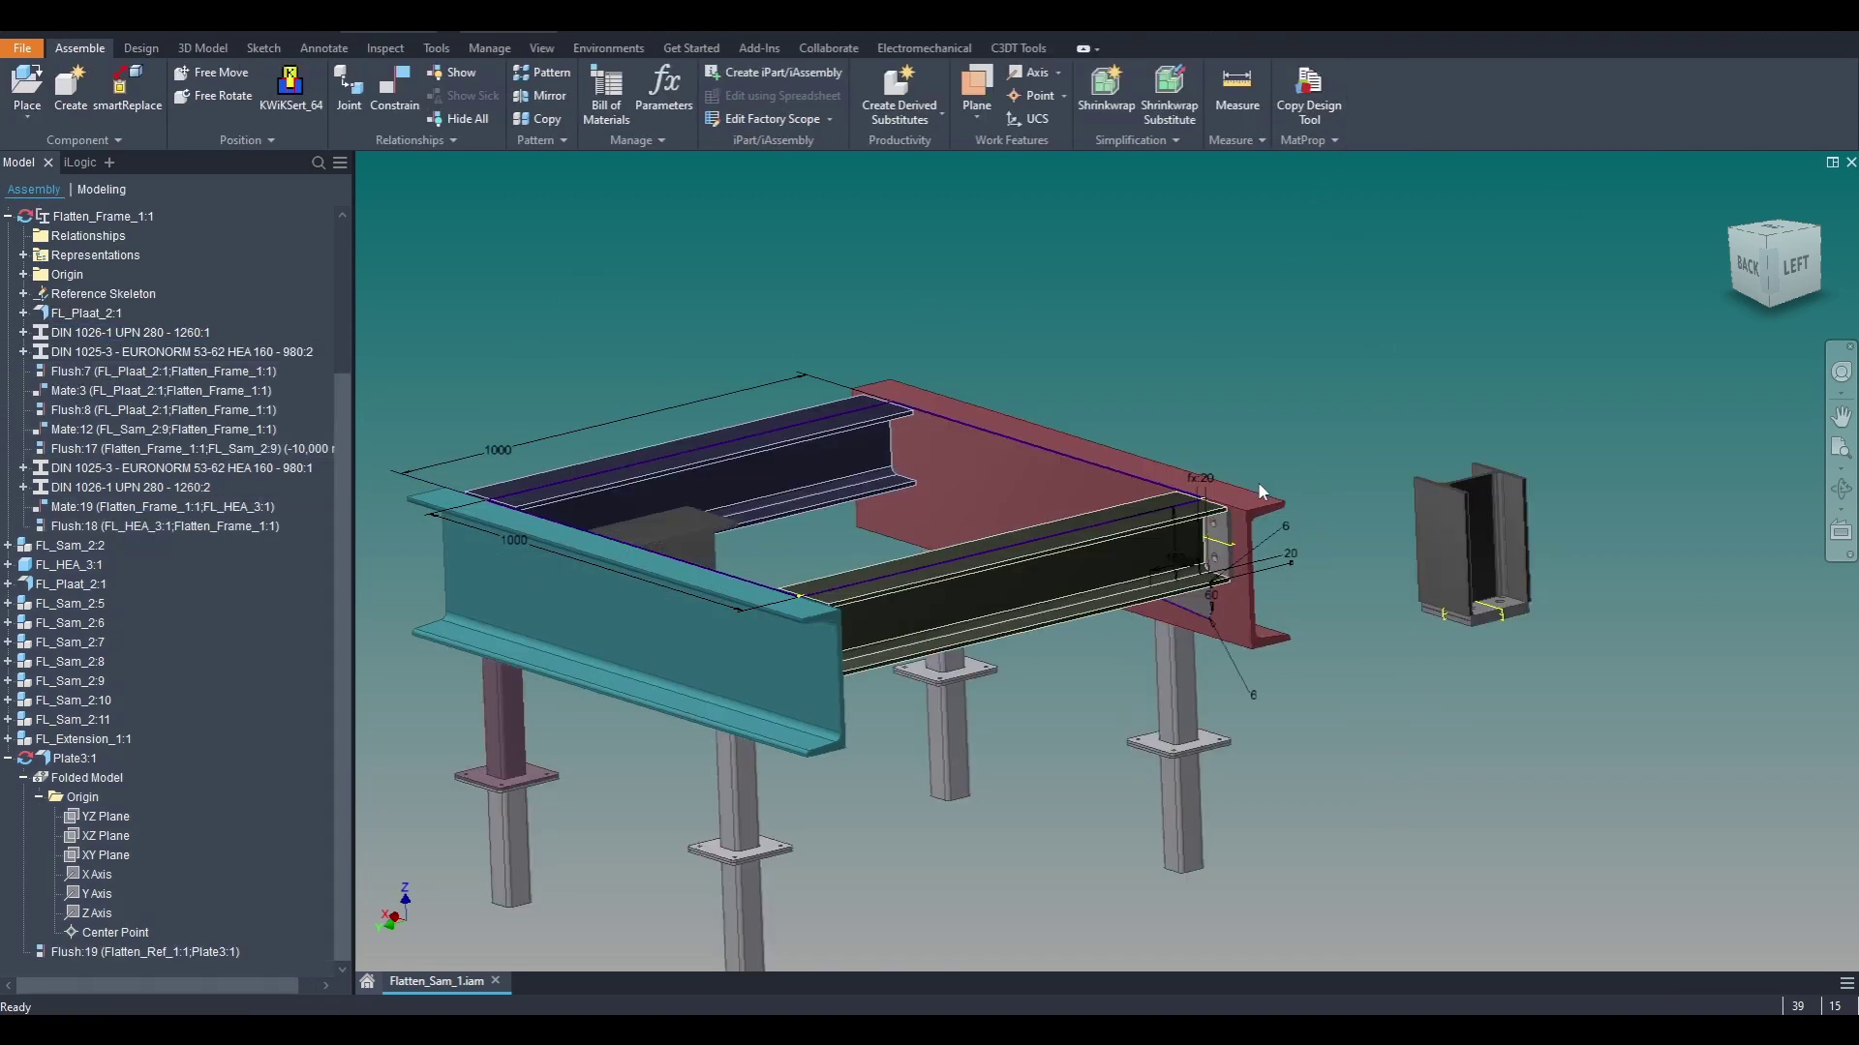
Step: Mate the outer face of FL_Extension_1's end plate to the flange edge of the near HEA 160 beam with 0 mm offset
key("c")
middle_click_drag(1391, 525, 1180, 730)
scroll(1137, 821, "down", 5)
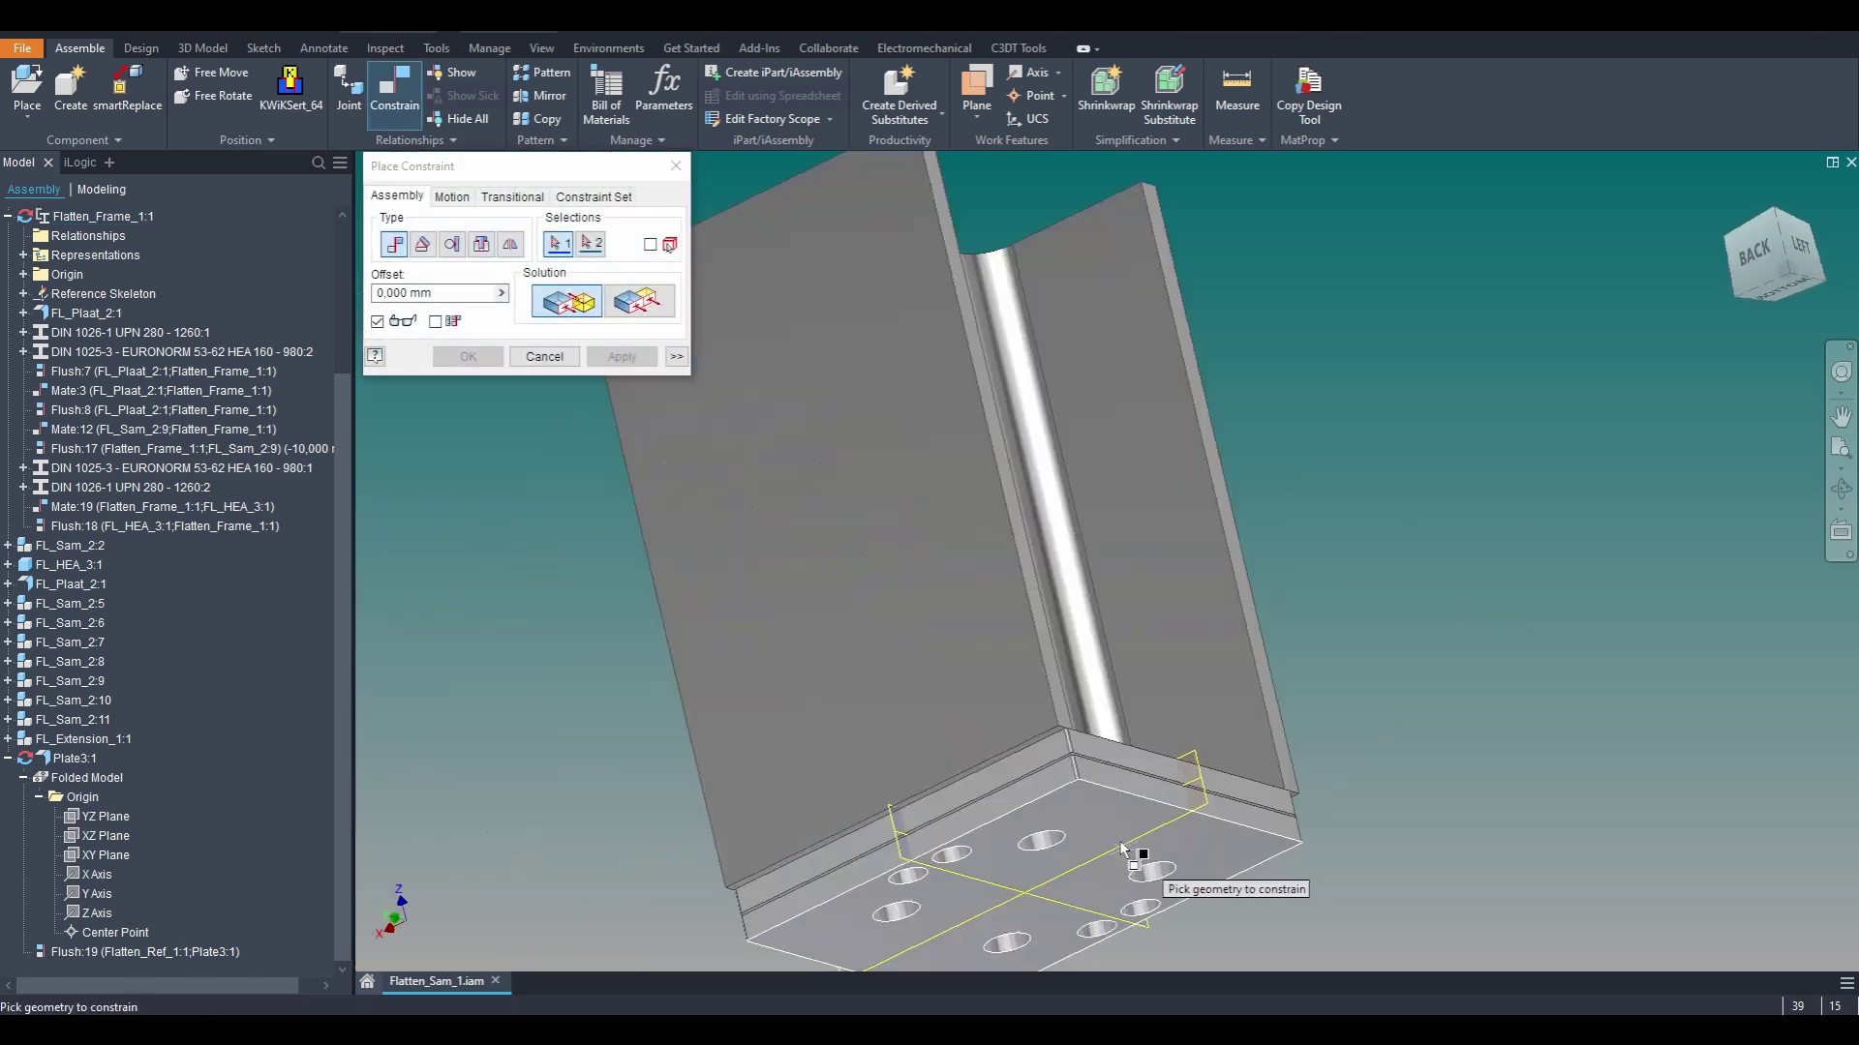
left_click(1114, 834)
scroll(1007, 764, "up", 2)
middle_click_drag(904, 697, 880, 584, "shift")
scroll(924, 547, "down", 3)
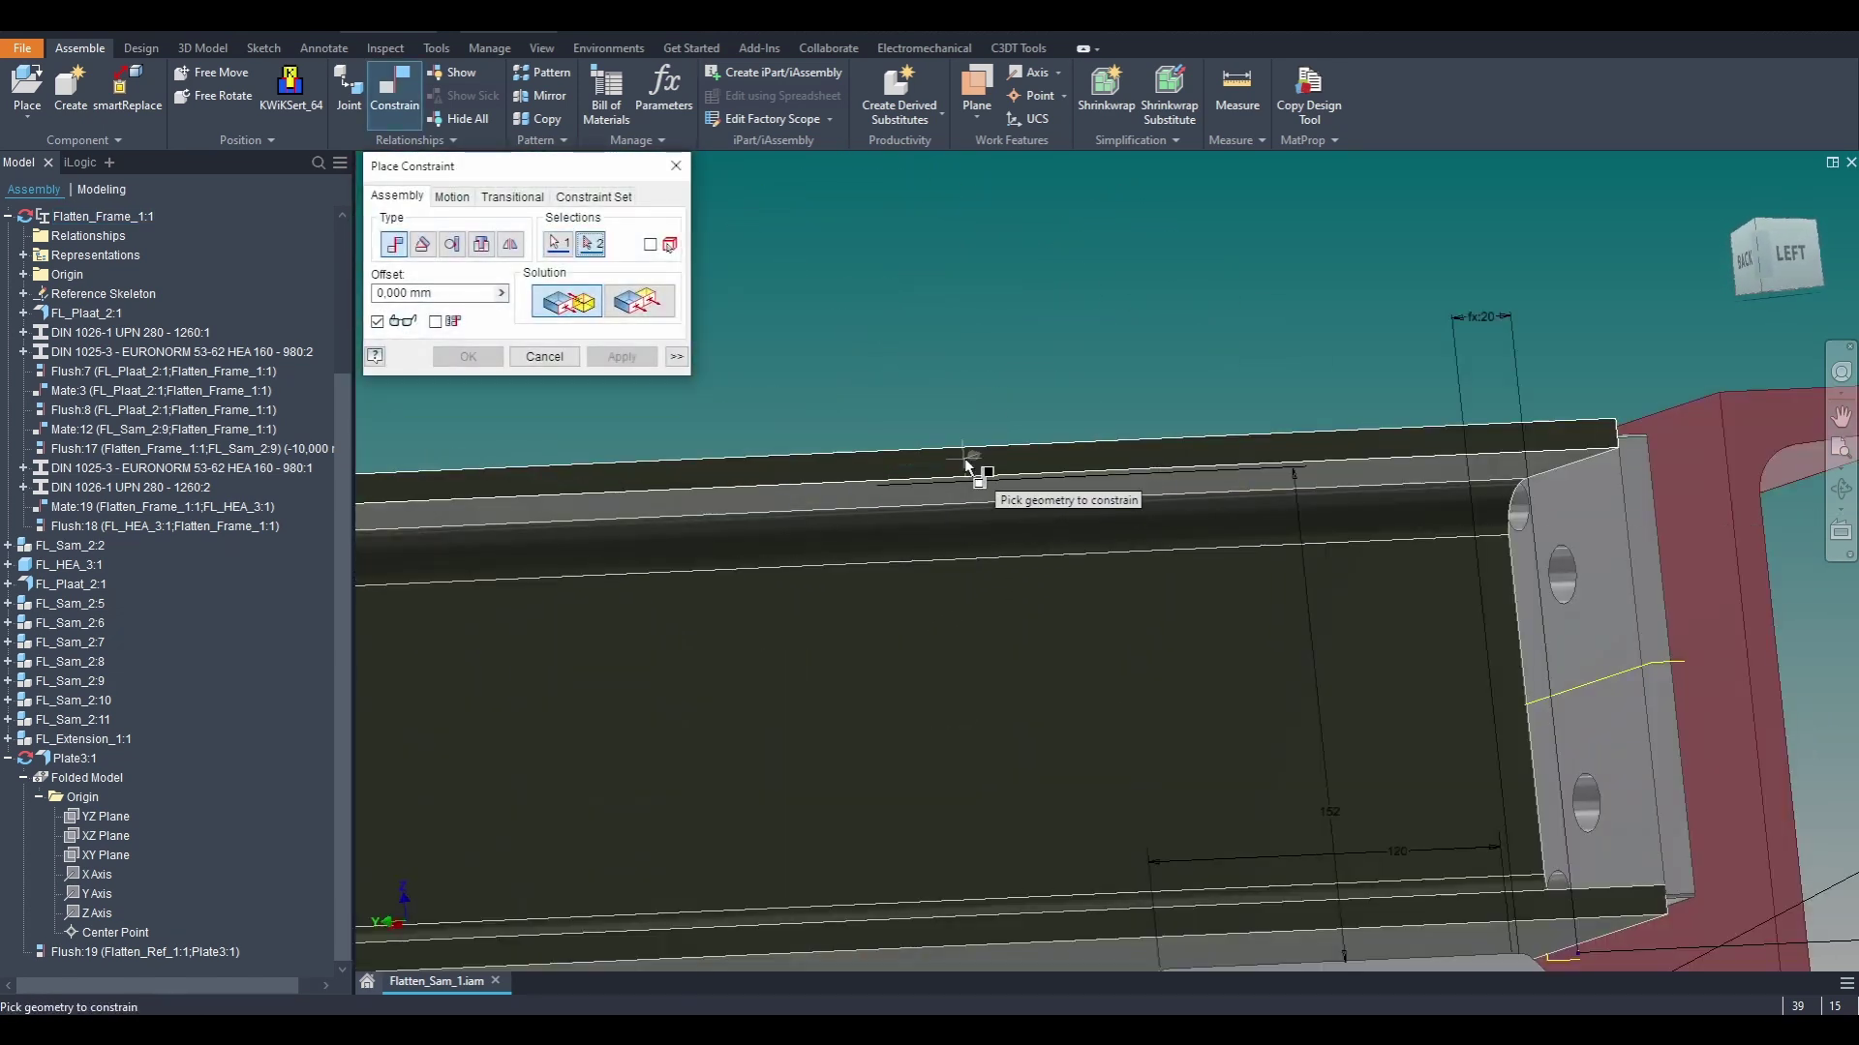
left_click(965, 462)
left_click(621, 356)
Step: Add a flush constraint with 0 mm offset between the extension's outer flange face and the near HEA 160 beam's top face
left_click(639, 301)
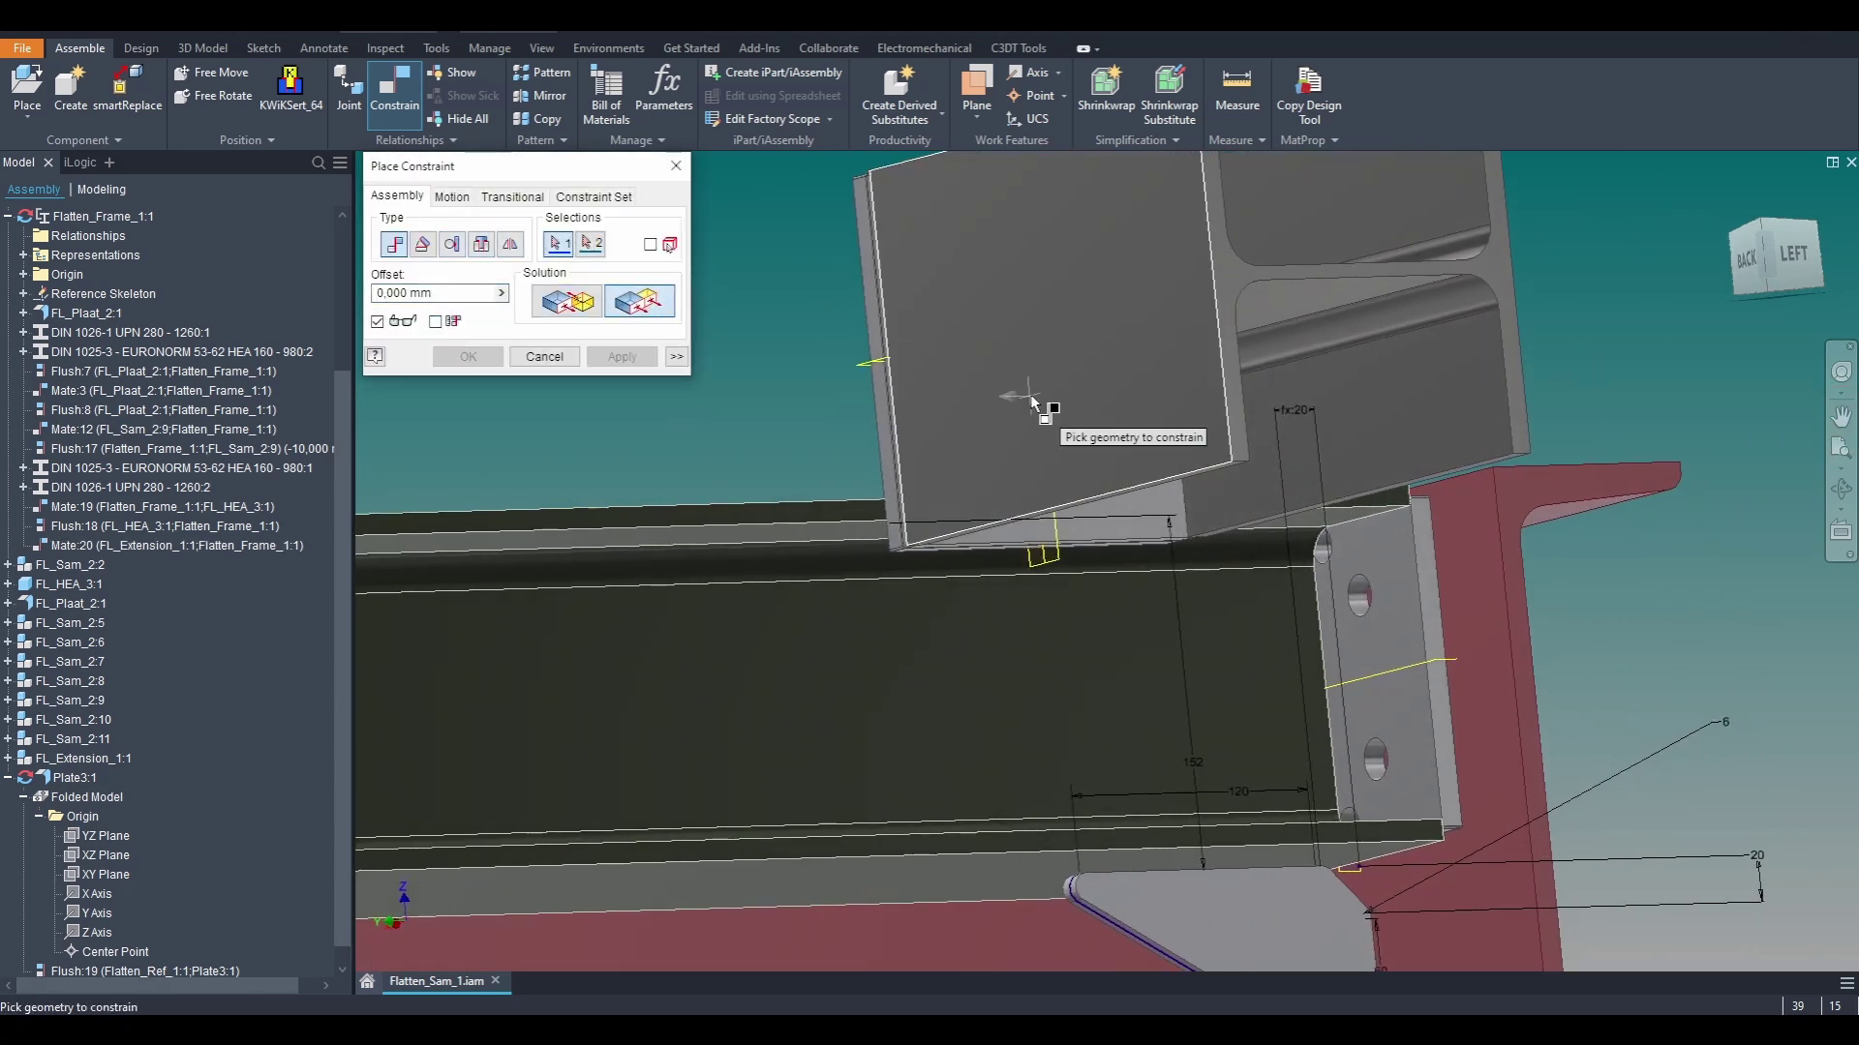
left_click(1038, 394)
scroll(876, 565, "up", 2)
middle_click_drag(876, 566, 982, 605, "shift")
left_click(942, 583)
key("Return")
scroll(890, 600, "up", 2)
key("Escape")
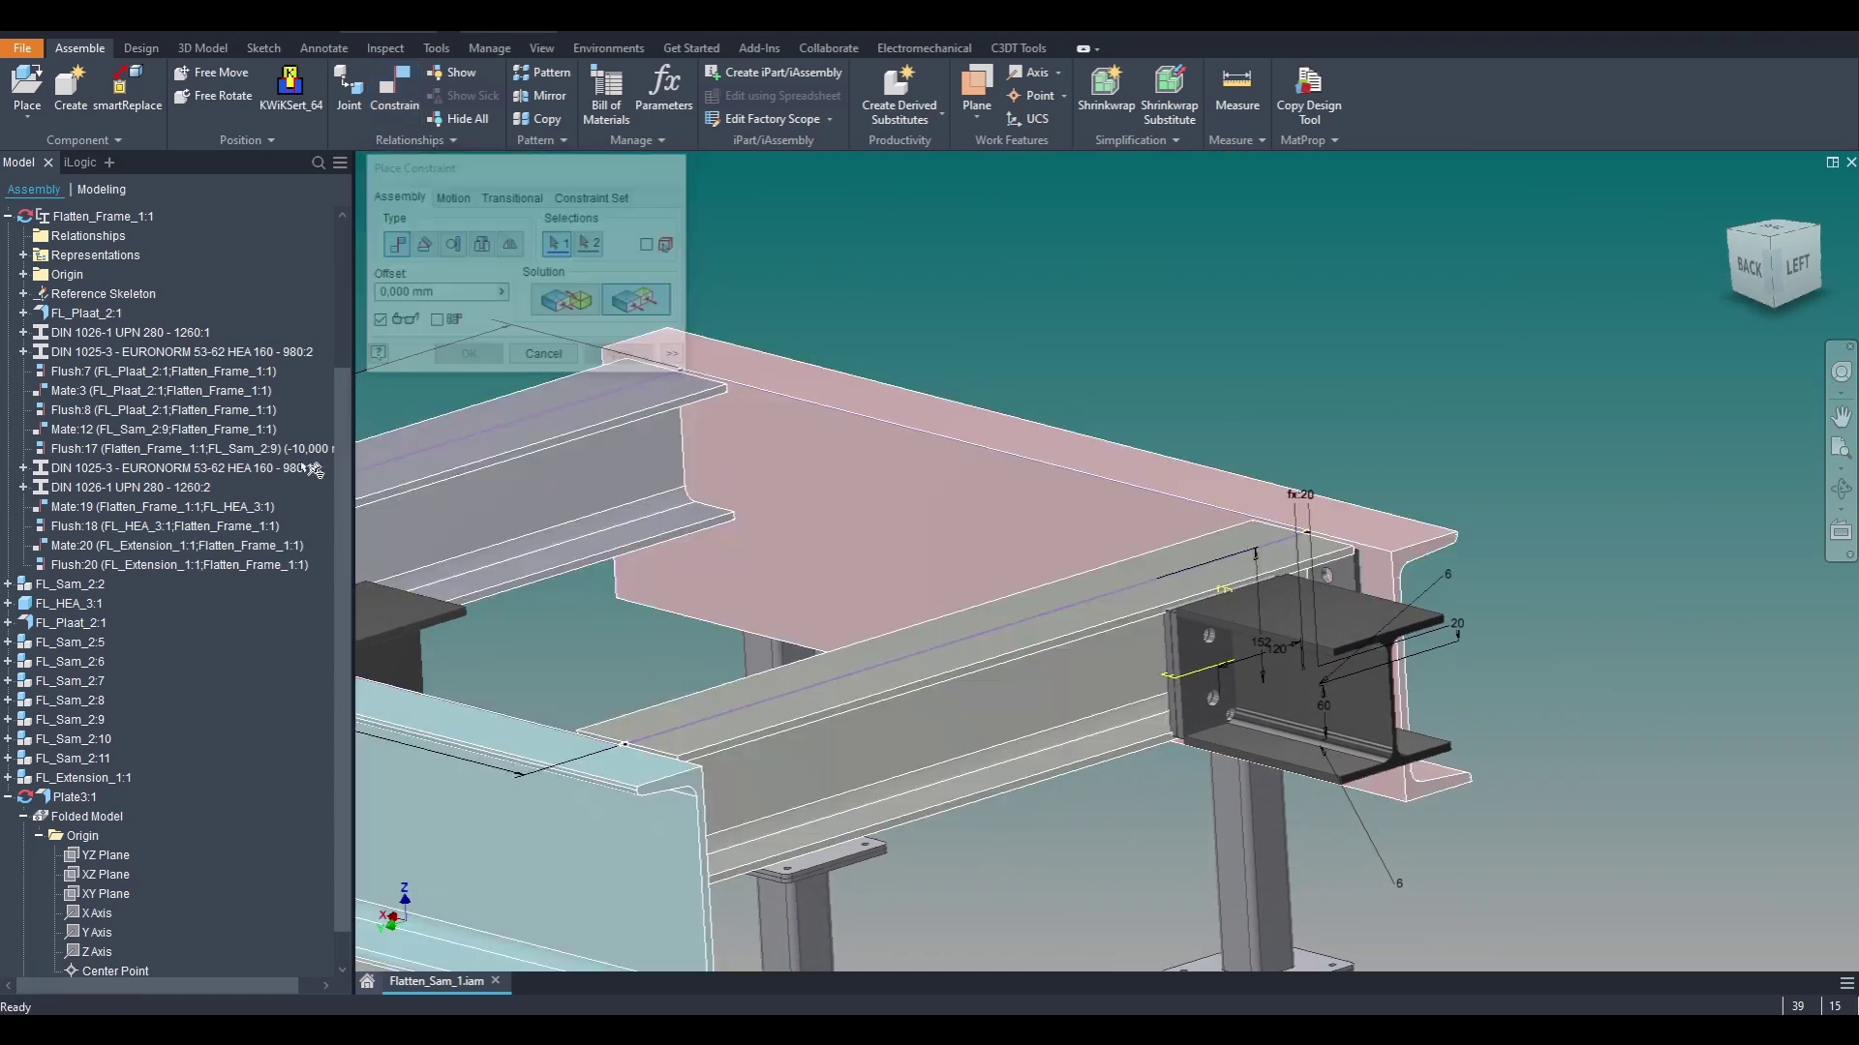
Step: Slide the extension along the HEA 160 beam to about the middle of its length
middle_click_drag(1125, 426, 1181, 666, "shift")
left_click_drag(1181, 666, 1039, 762)
scroll(1036, 757, "up", 2)
middle_click_drag(1013, 742, 1019, 640, "shift")
left_click(1025, 339)
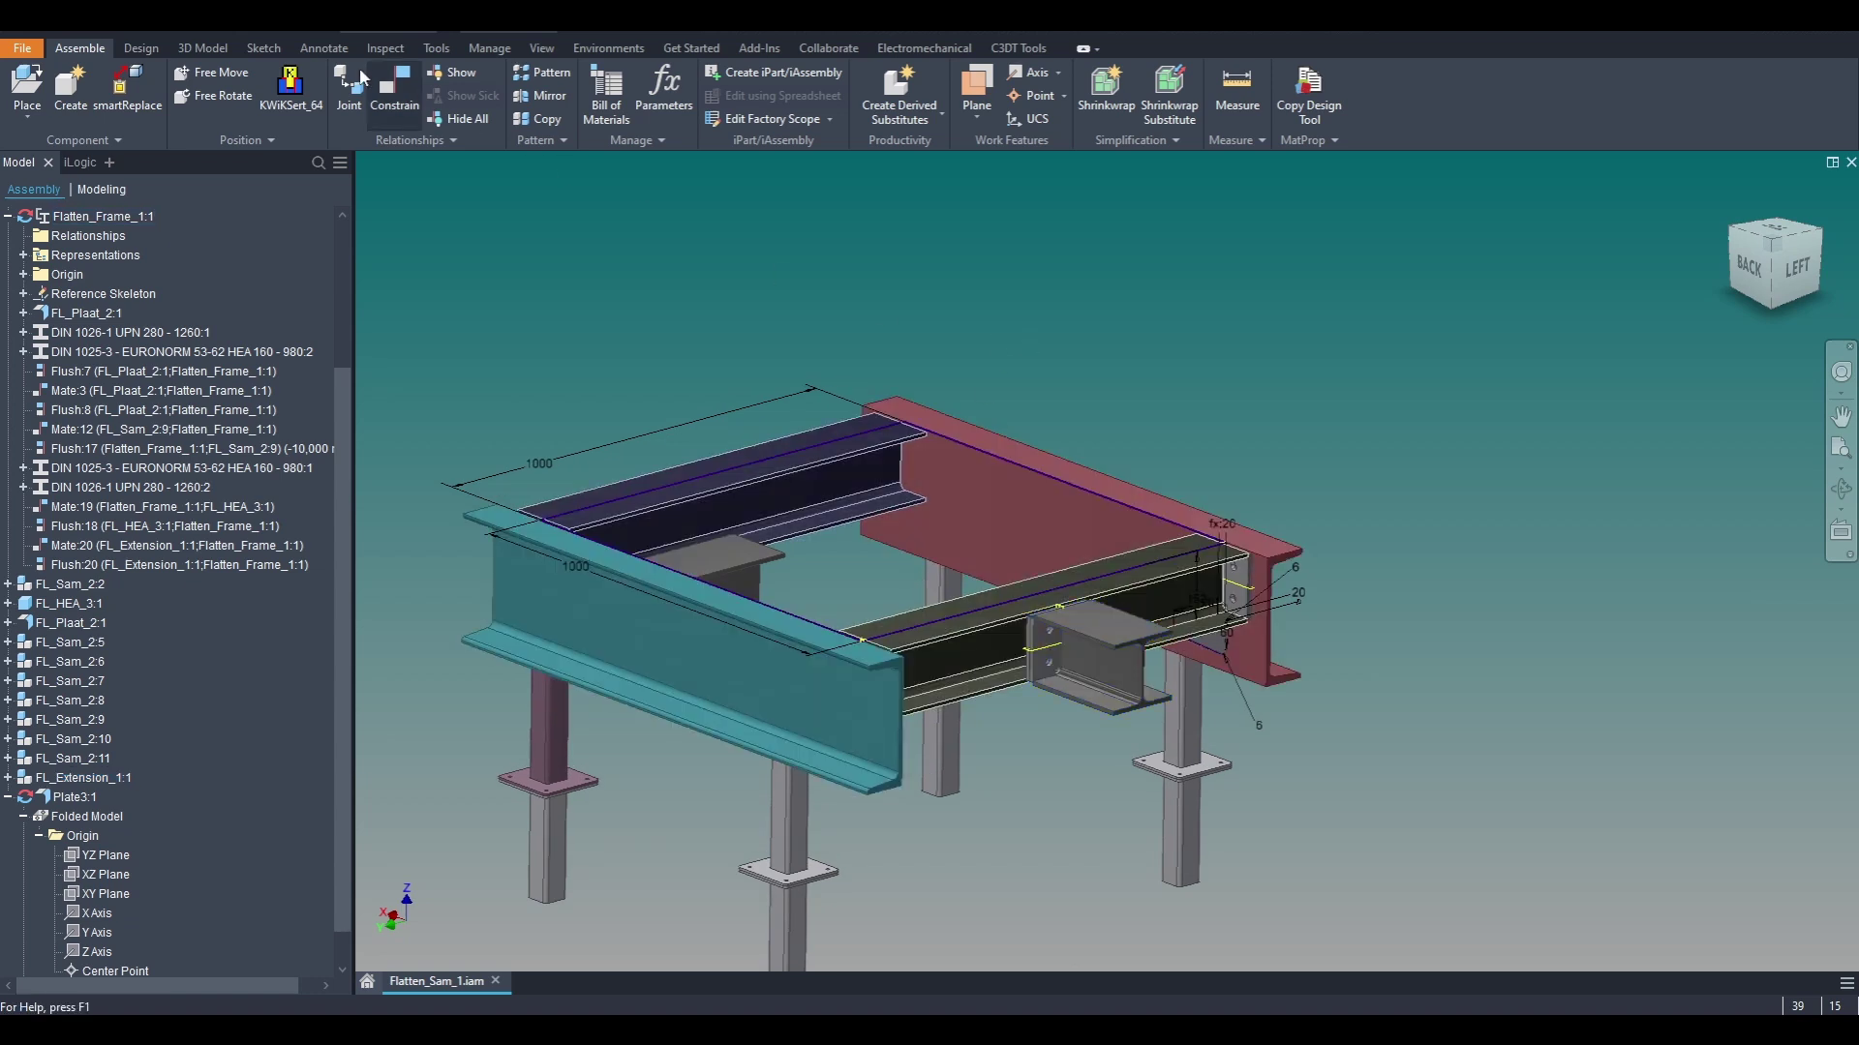
Step: Switch the selection filter to part priority and examine the component operations offered for the near HEA 160 beam
left_click(267, 30)
left_click(290, 73)
scroll(1048, 641, "down", 4)
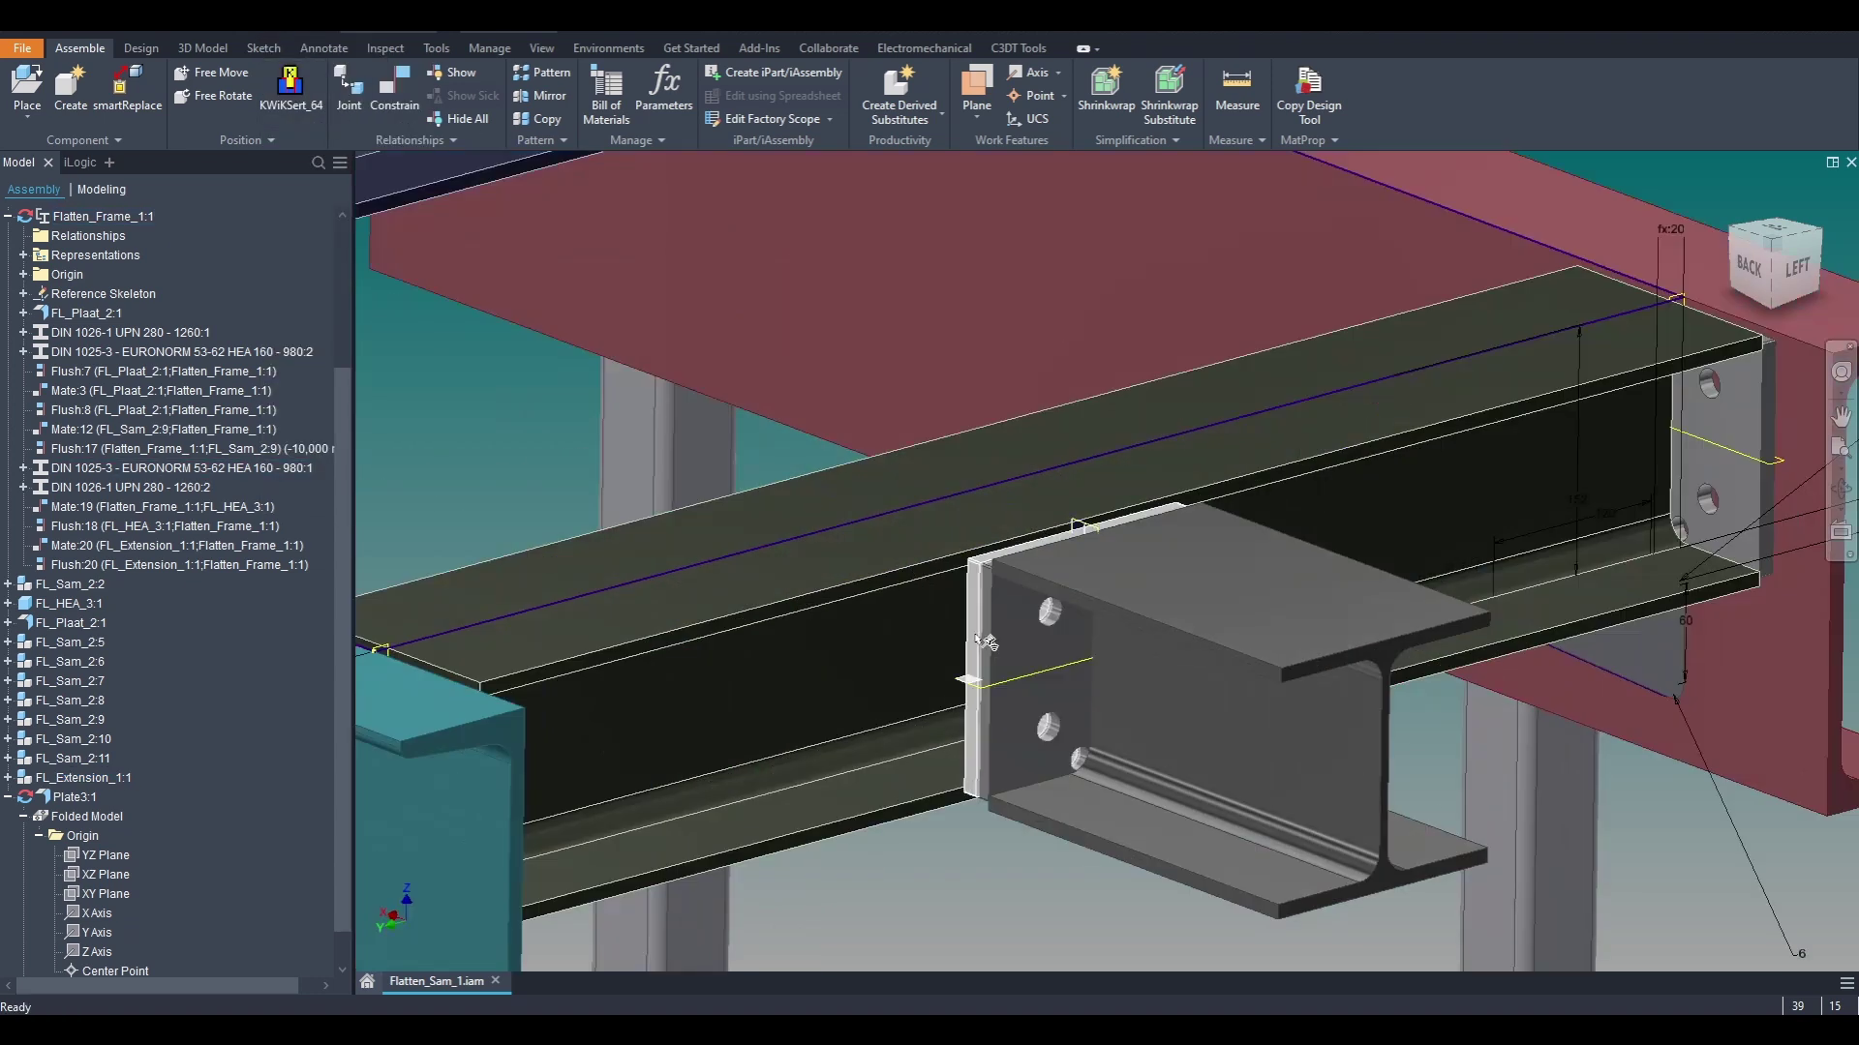
left_click(924, 605)
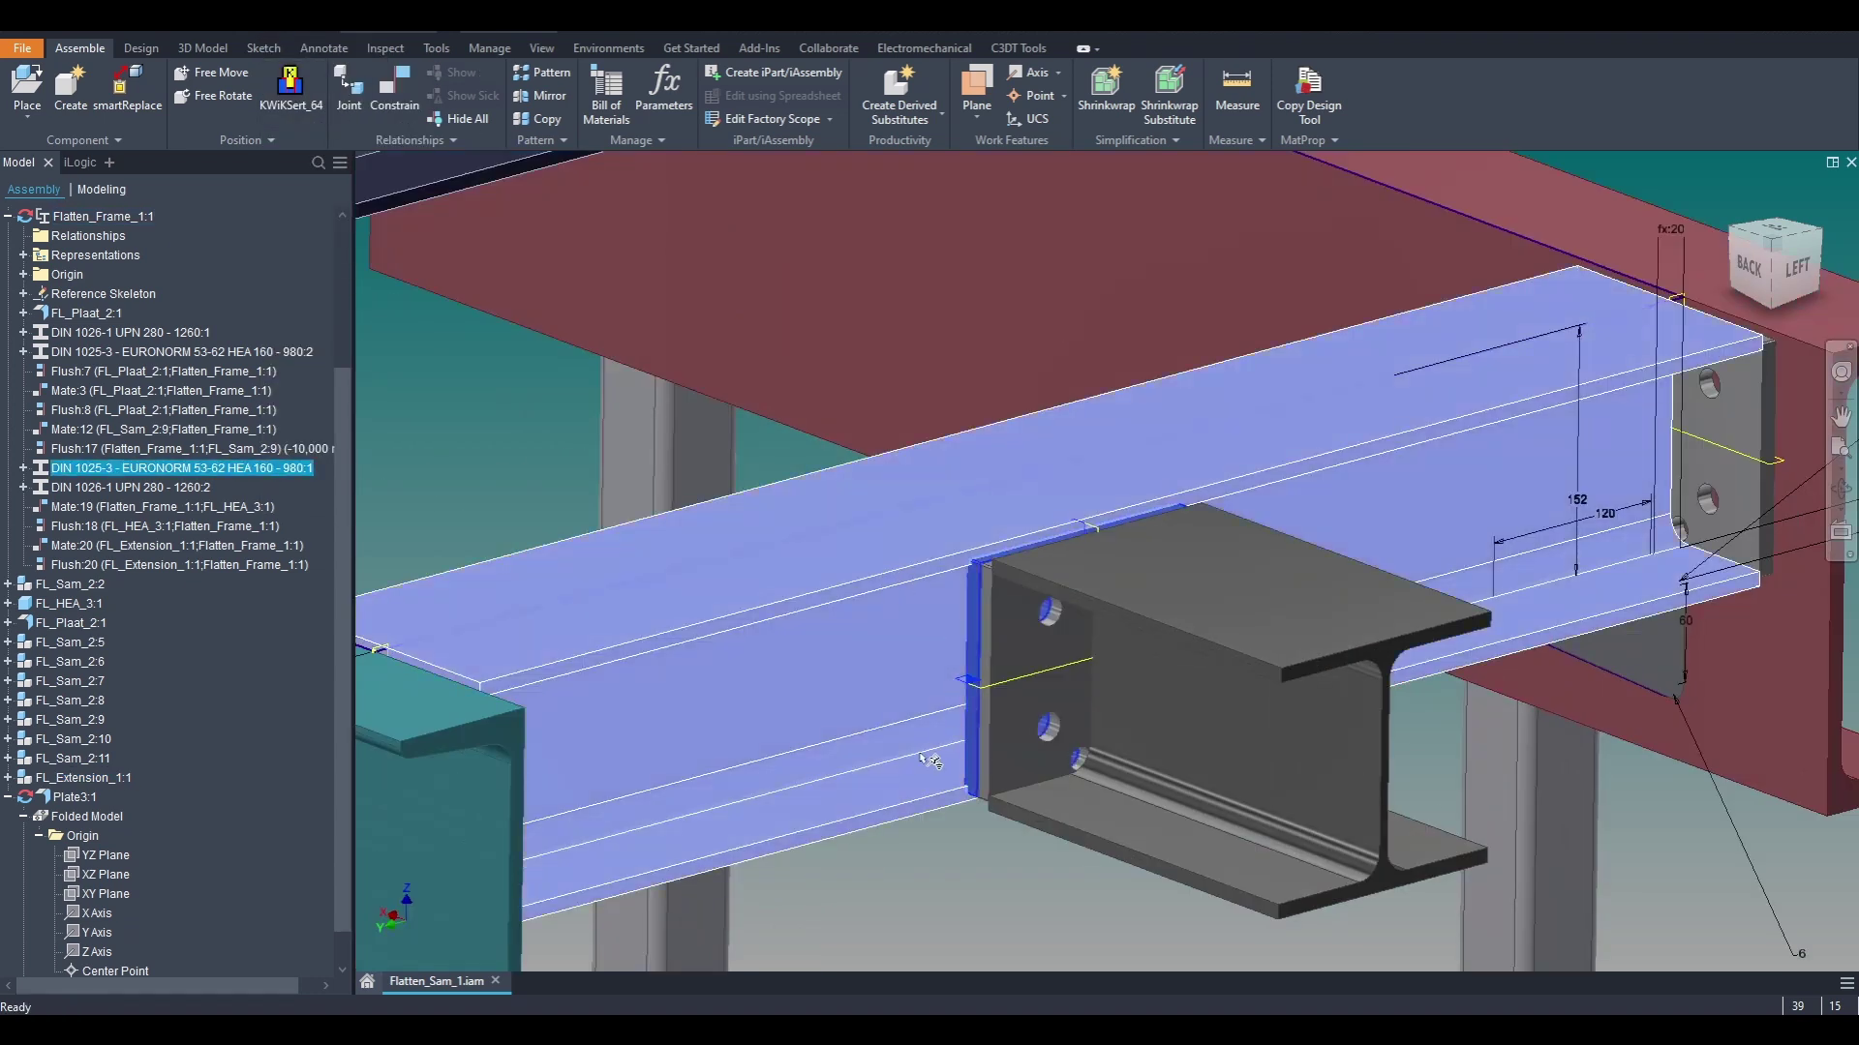
scroll(929, 760, "down", 4)
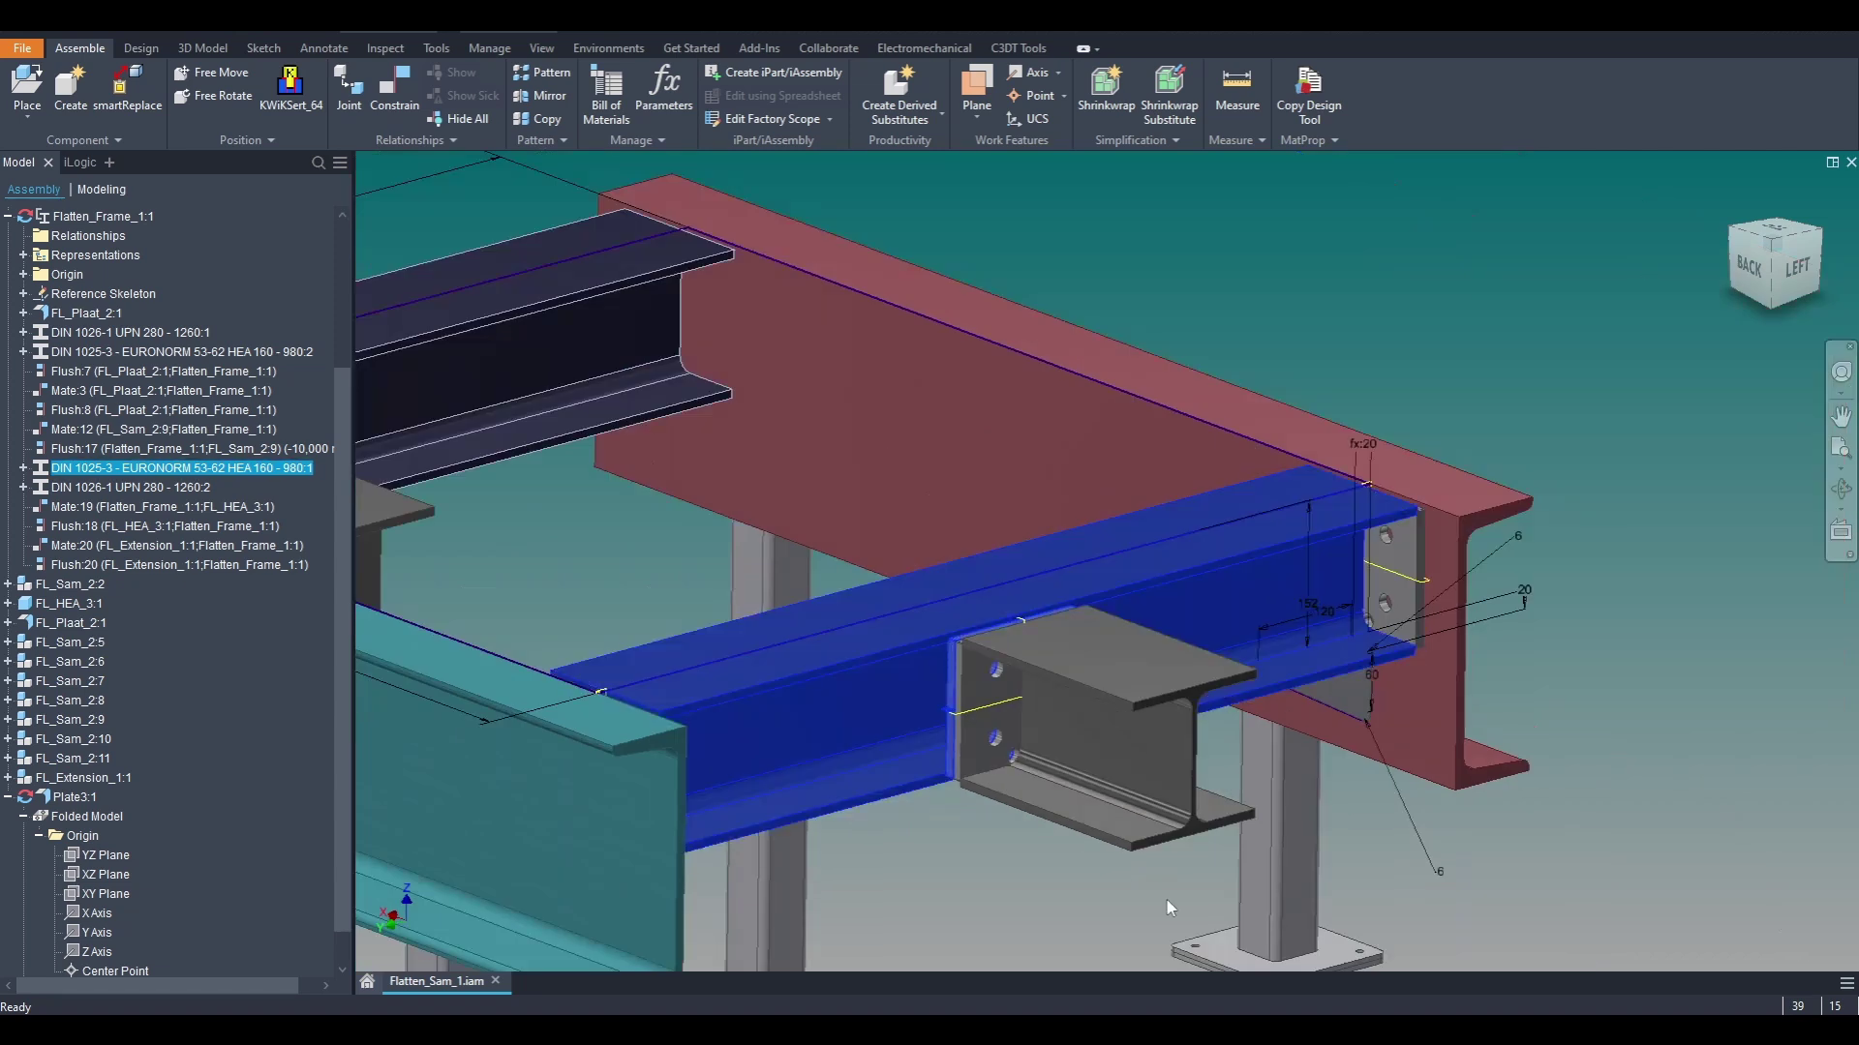
right_click(927, 850)
mouse_move(948, 592)
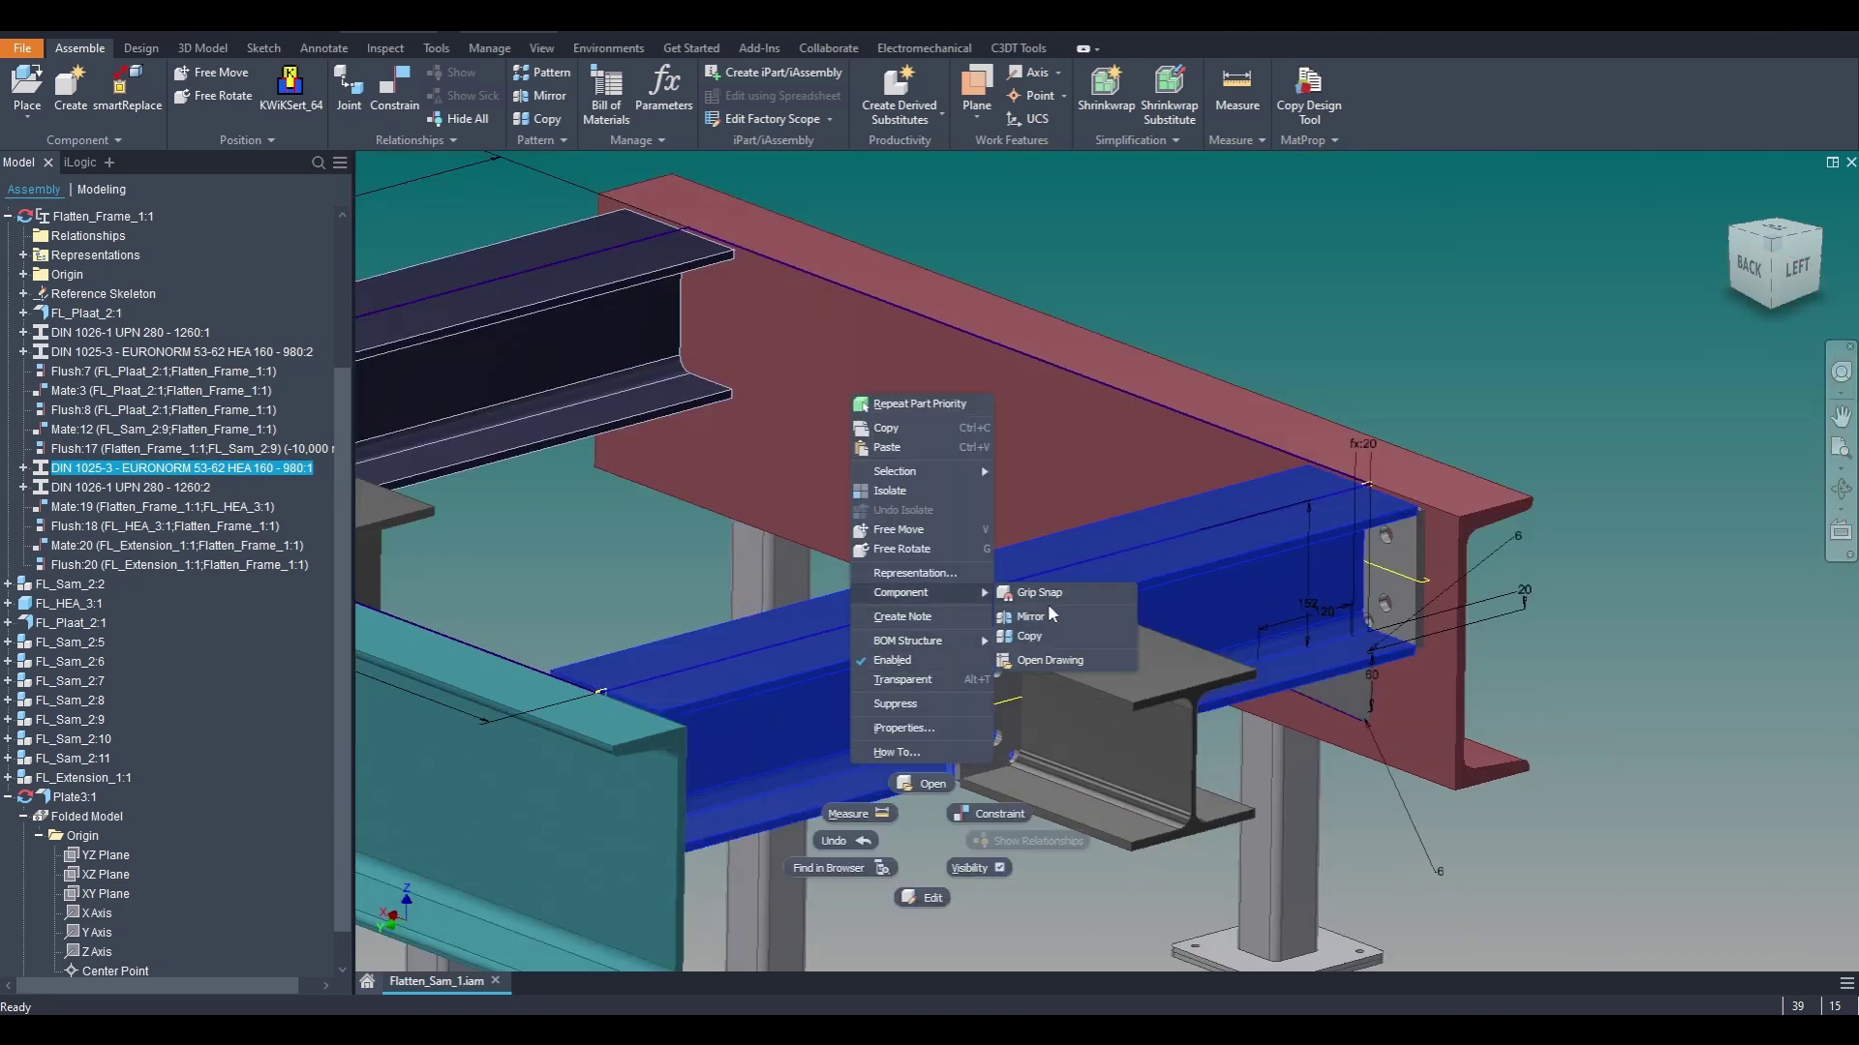
left_click(1055, 660)
left_click(956, 825)
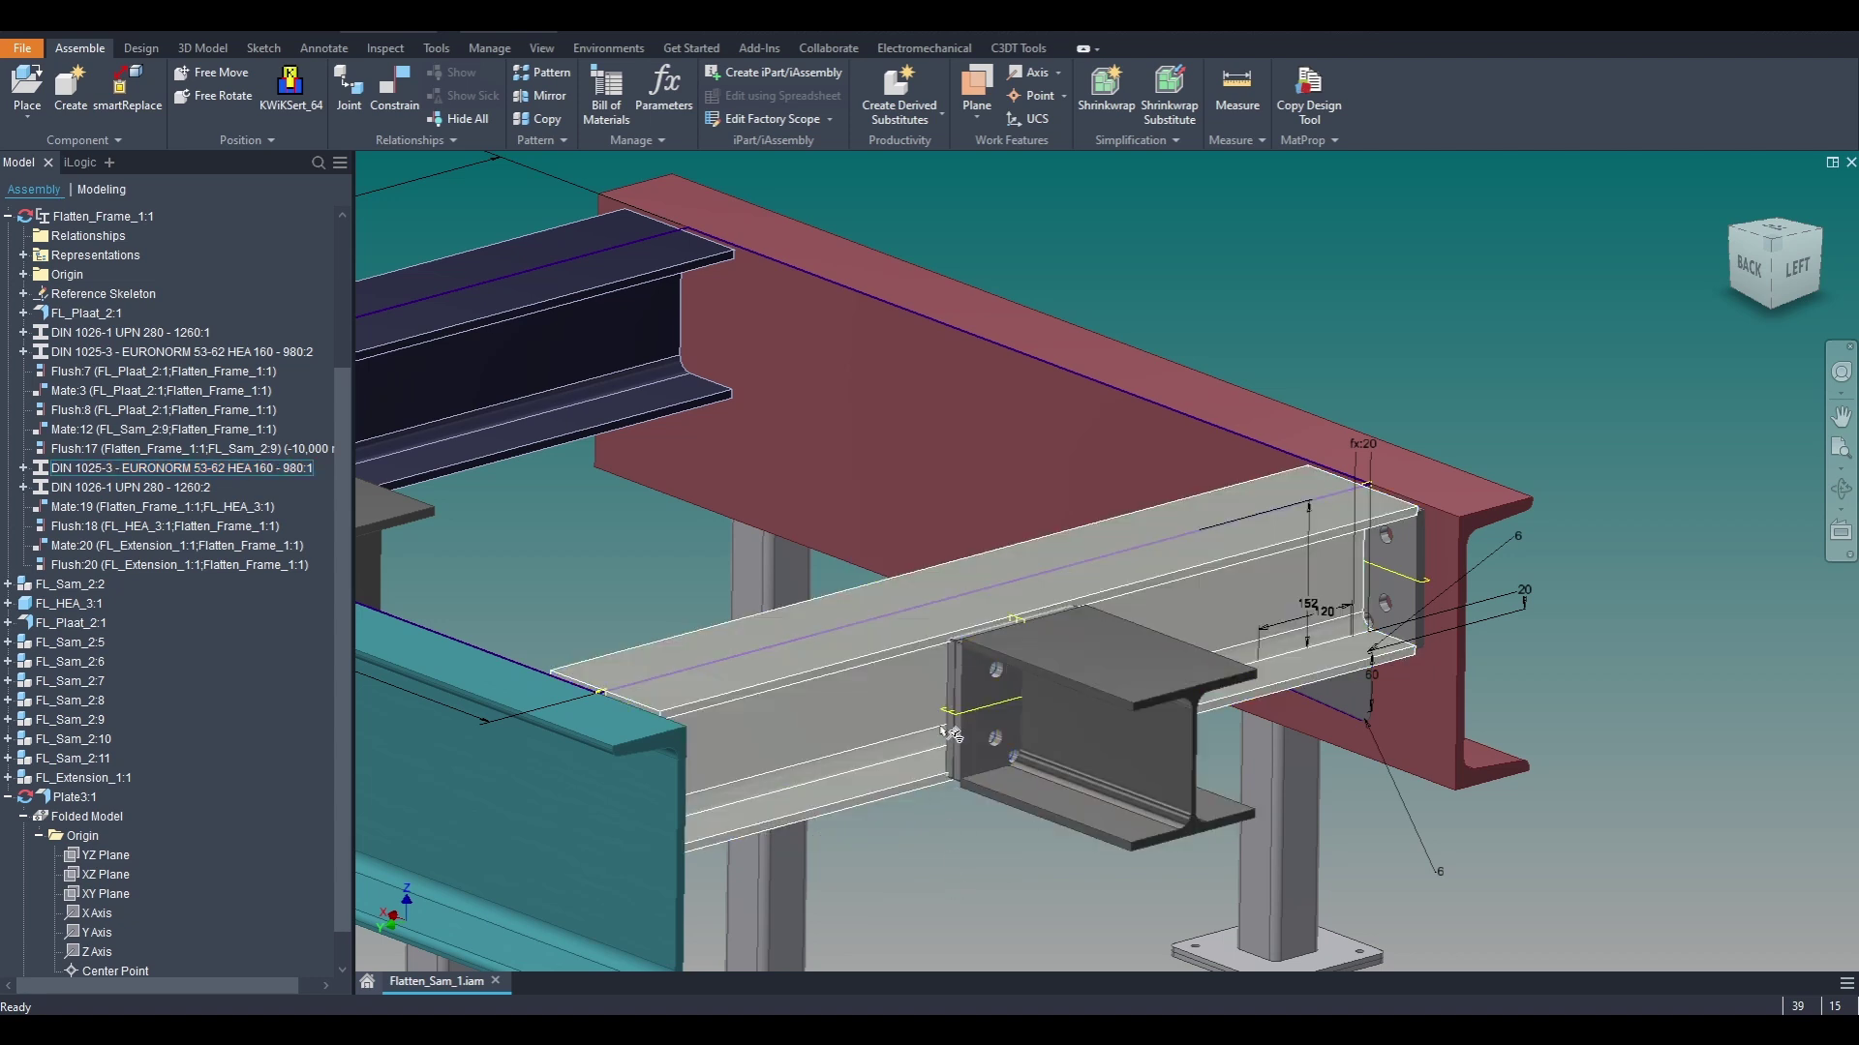
Step: Move plate FL_Plaat_2:1 out of FL_Extension_1 into the Flatten_Frame_1 subassembly, accepting the restructure
left_click(951, 693)
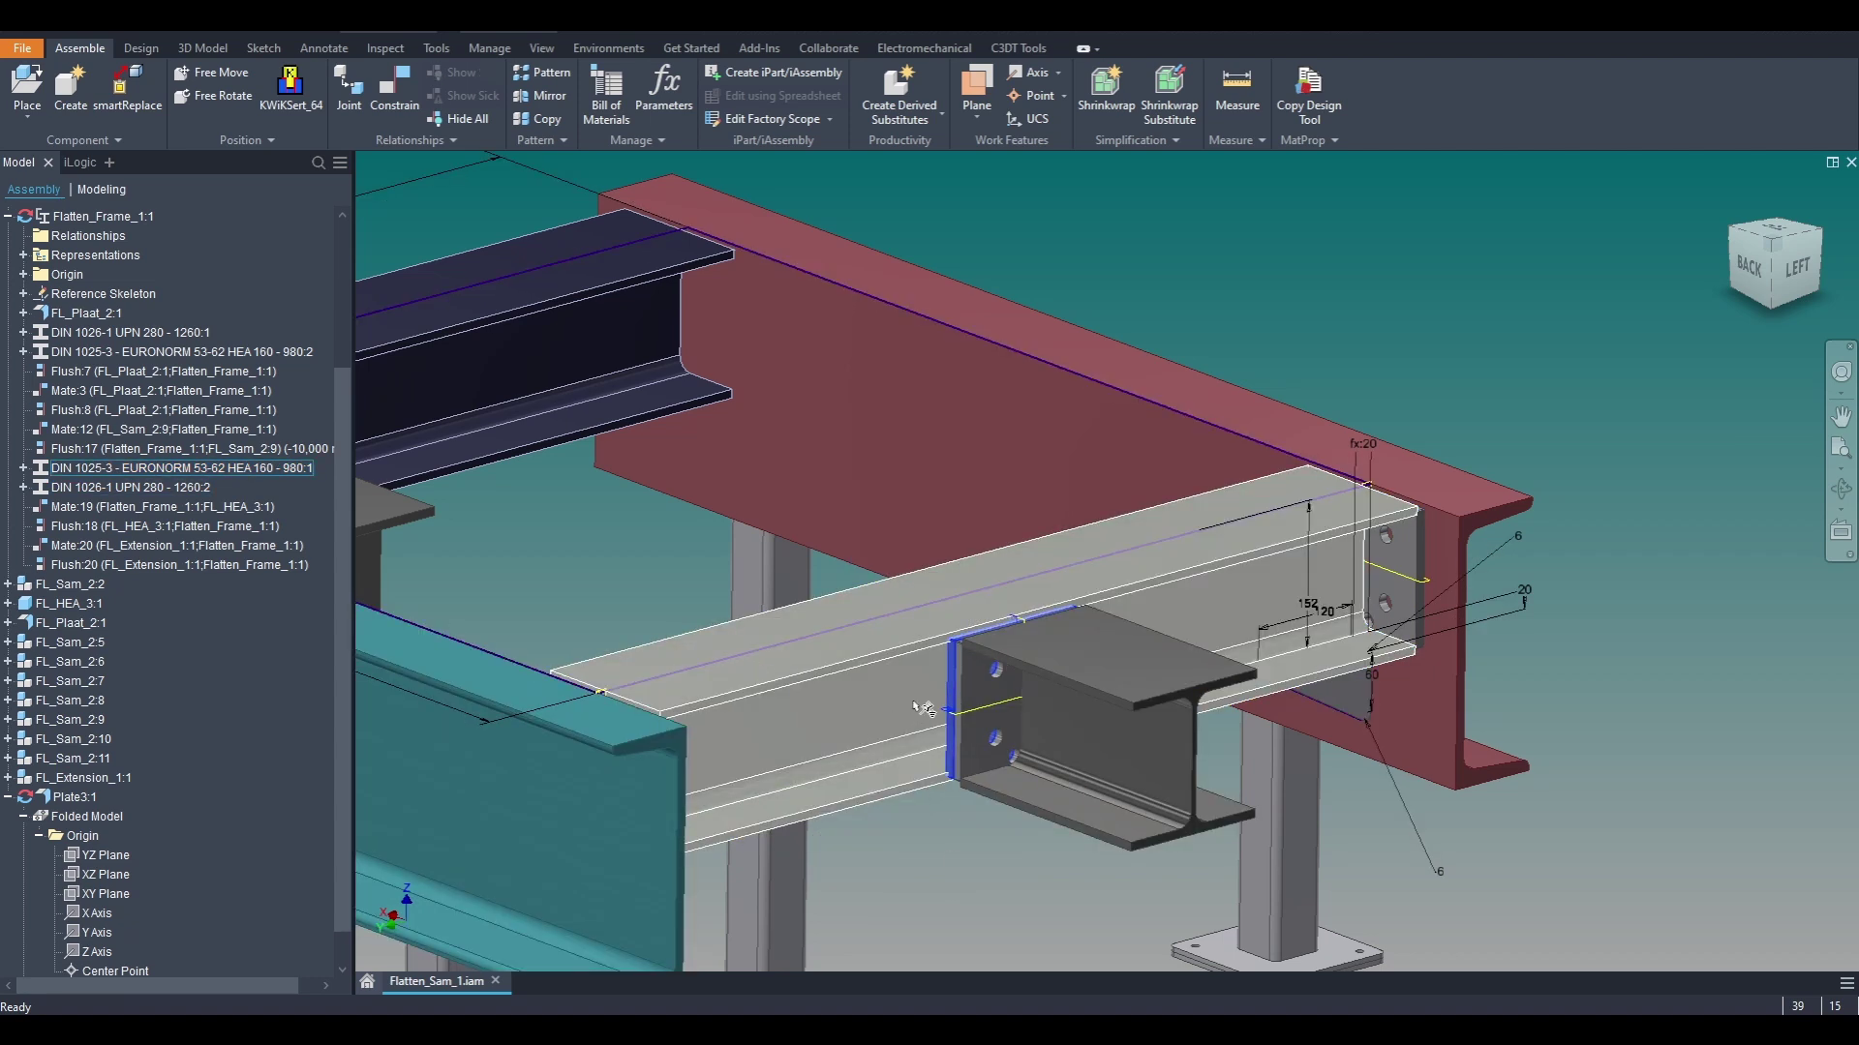
right_click(913, 703)
left_click(846, 734)
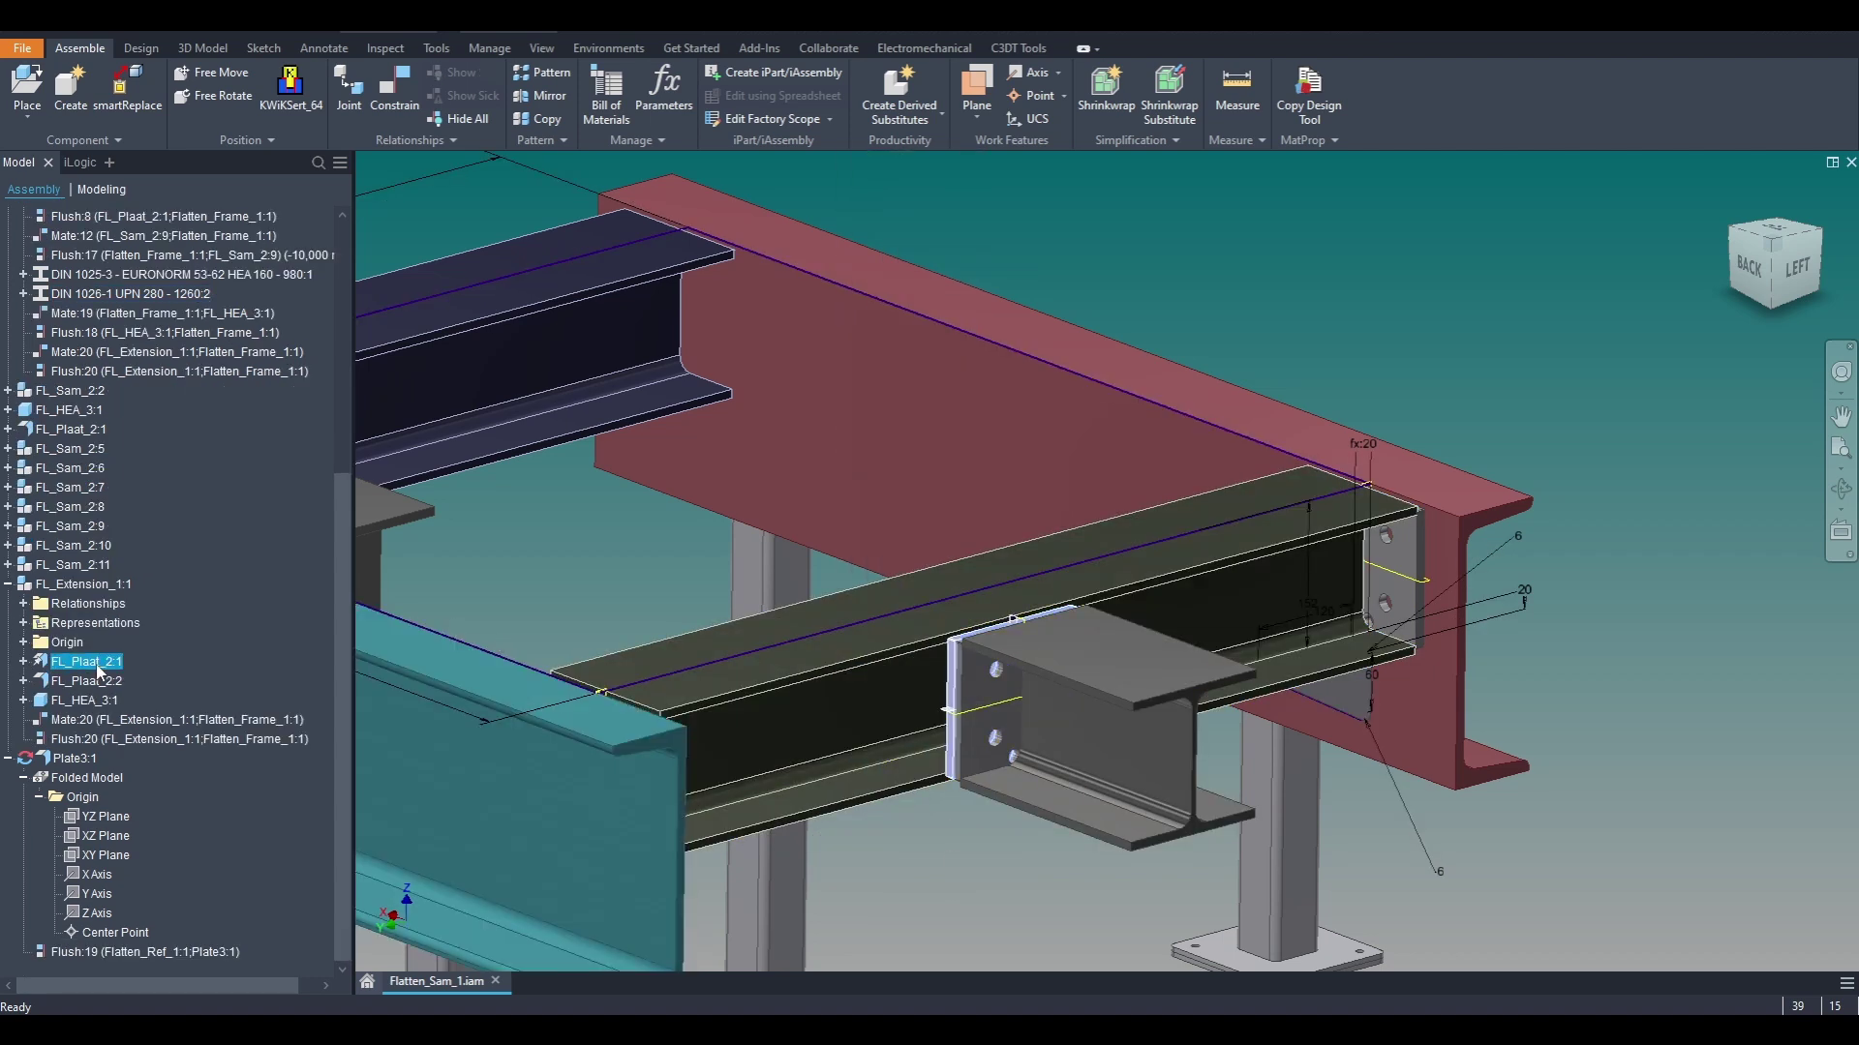
scroll(93, 261, "up", 7)
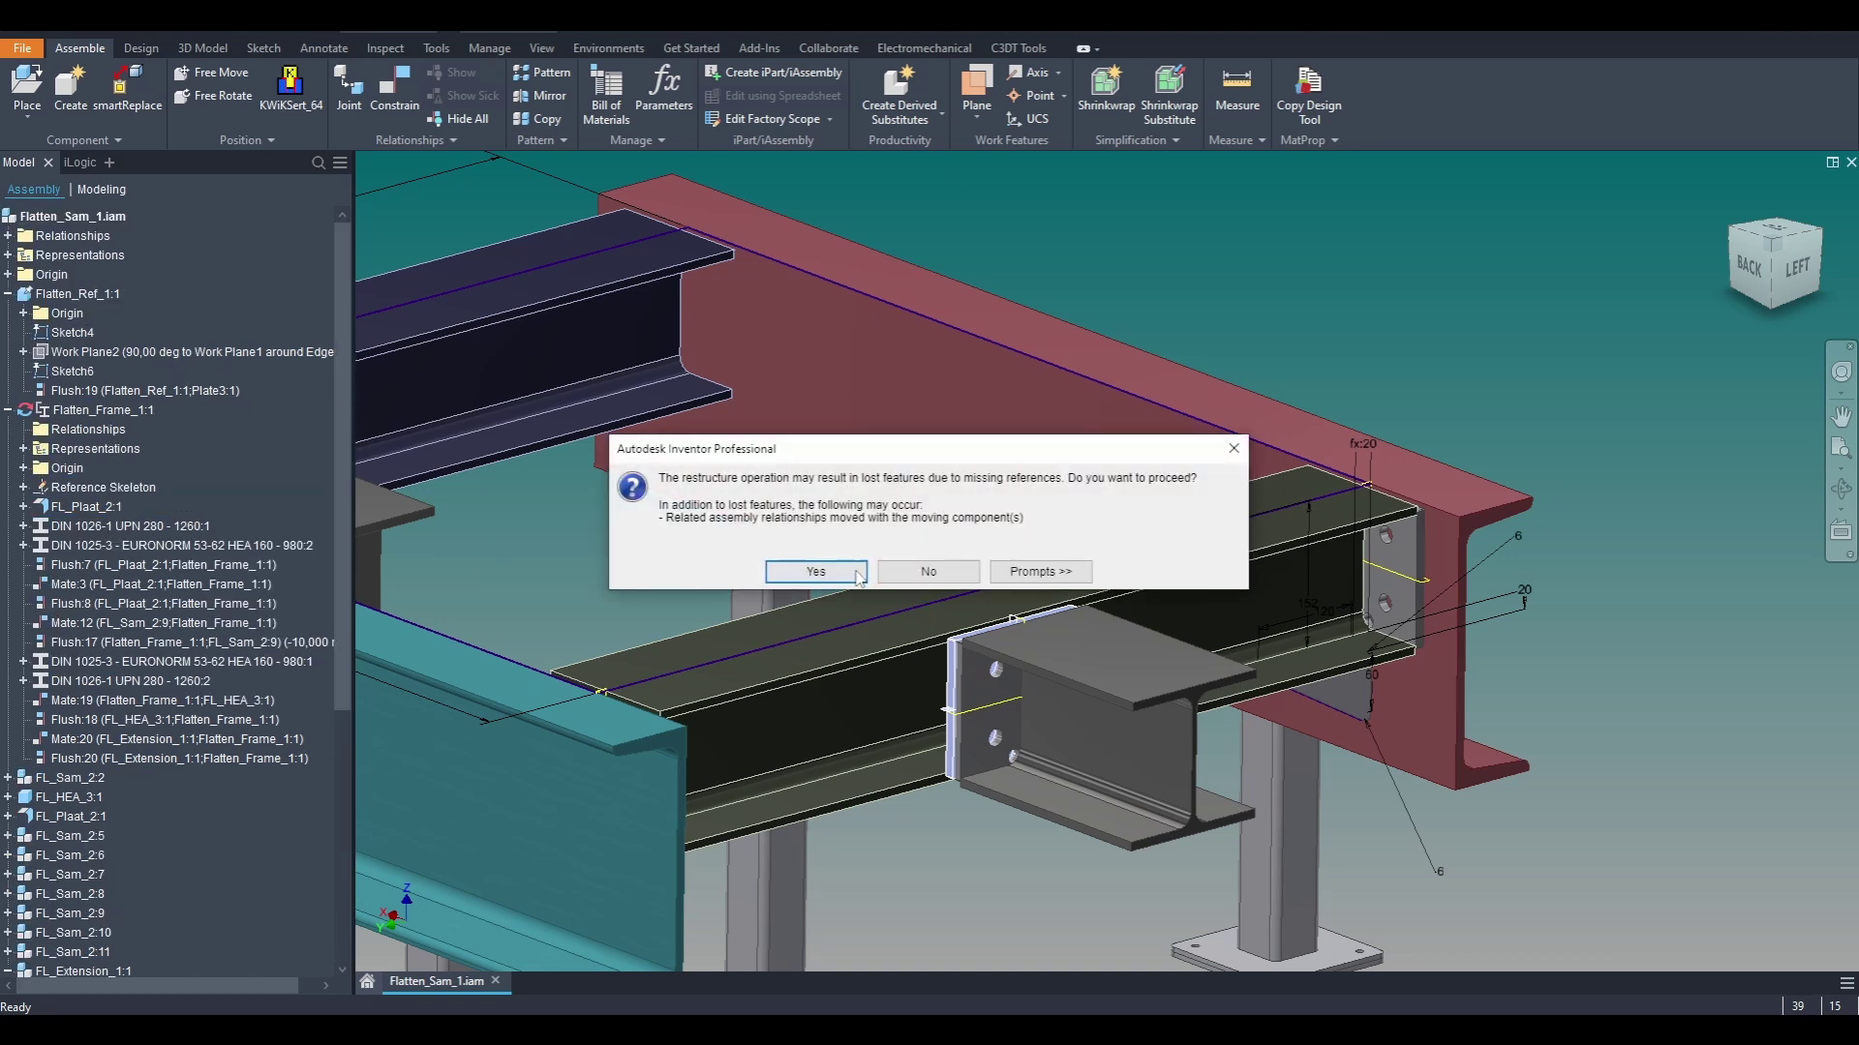
left_click(836, 577)
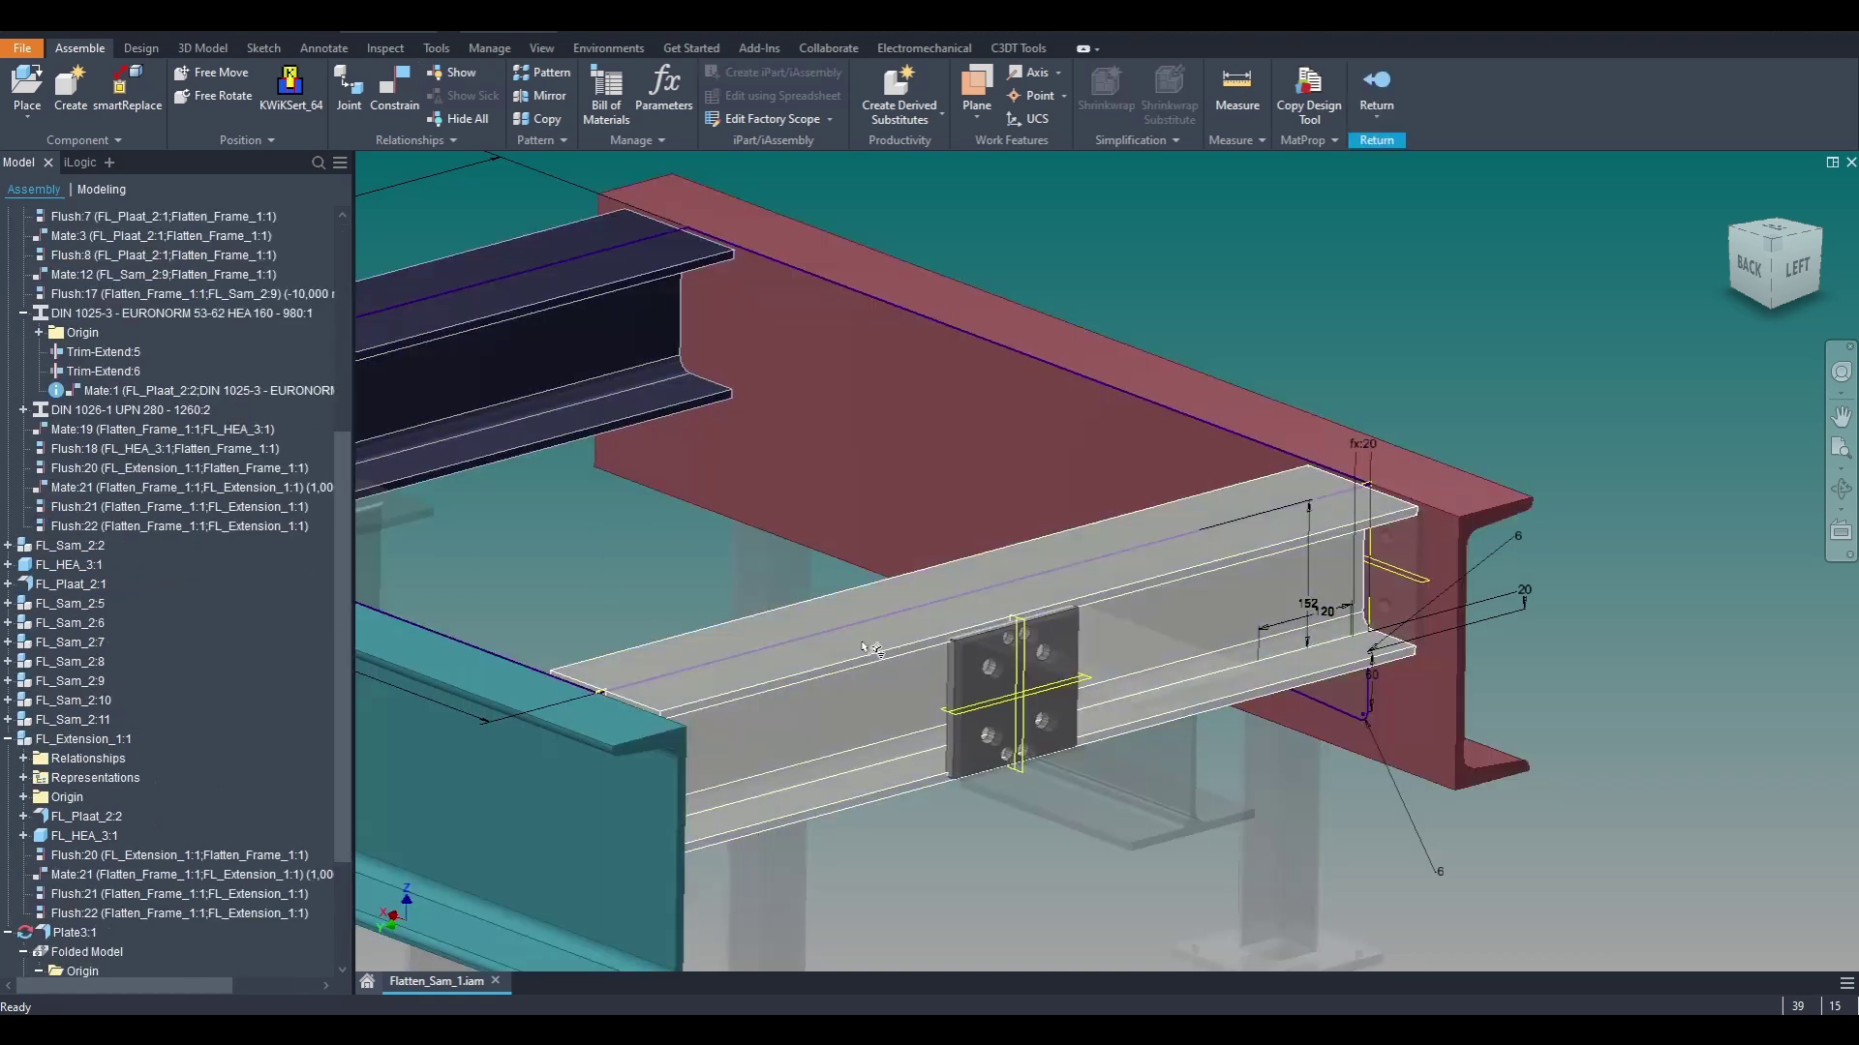
Step: Check the component operations offered for the near HEA 160 beam and the moved plate together, and return to the main assembly
left_click(943, 628)
left_click(986, 672, "ctrl")
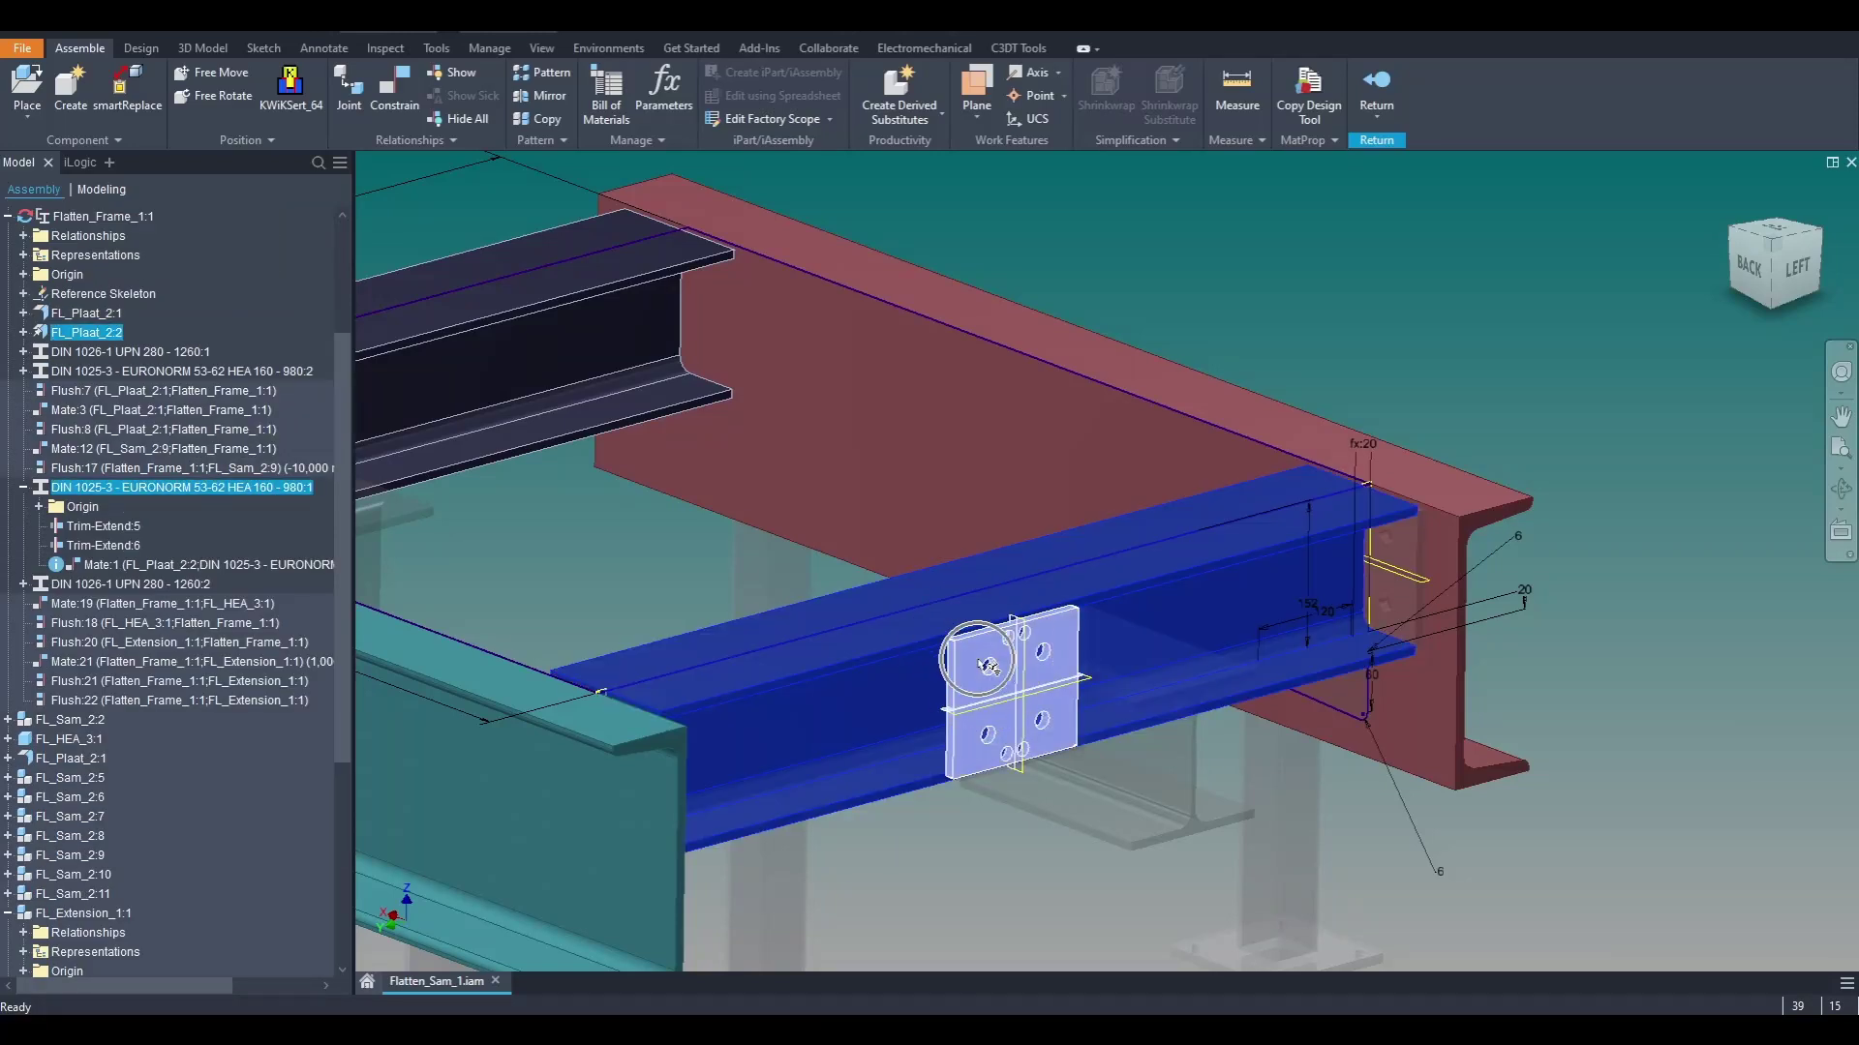
right_click(983, 668)
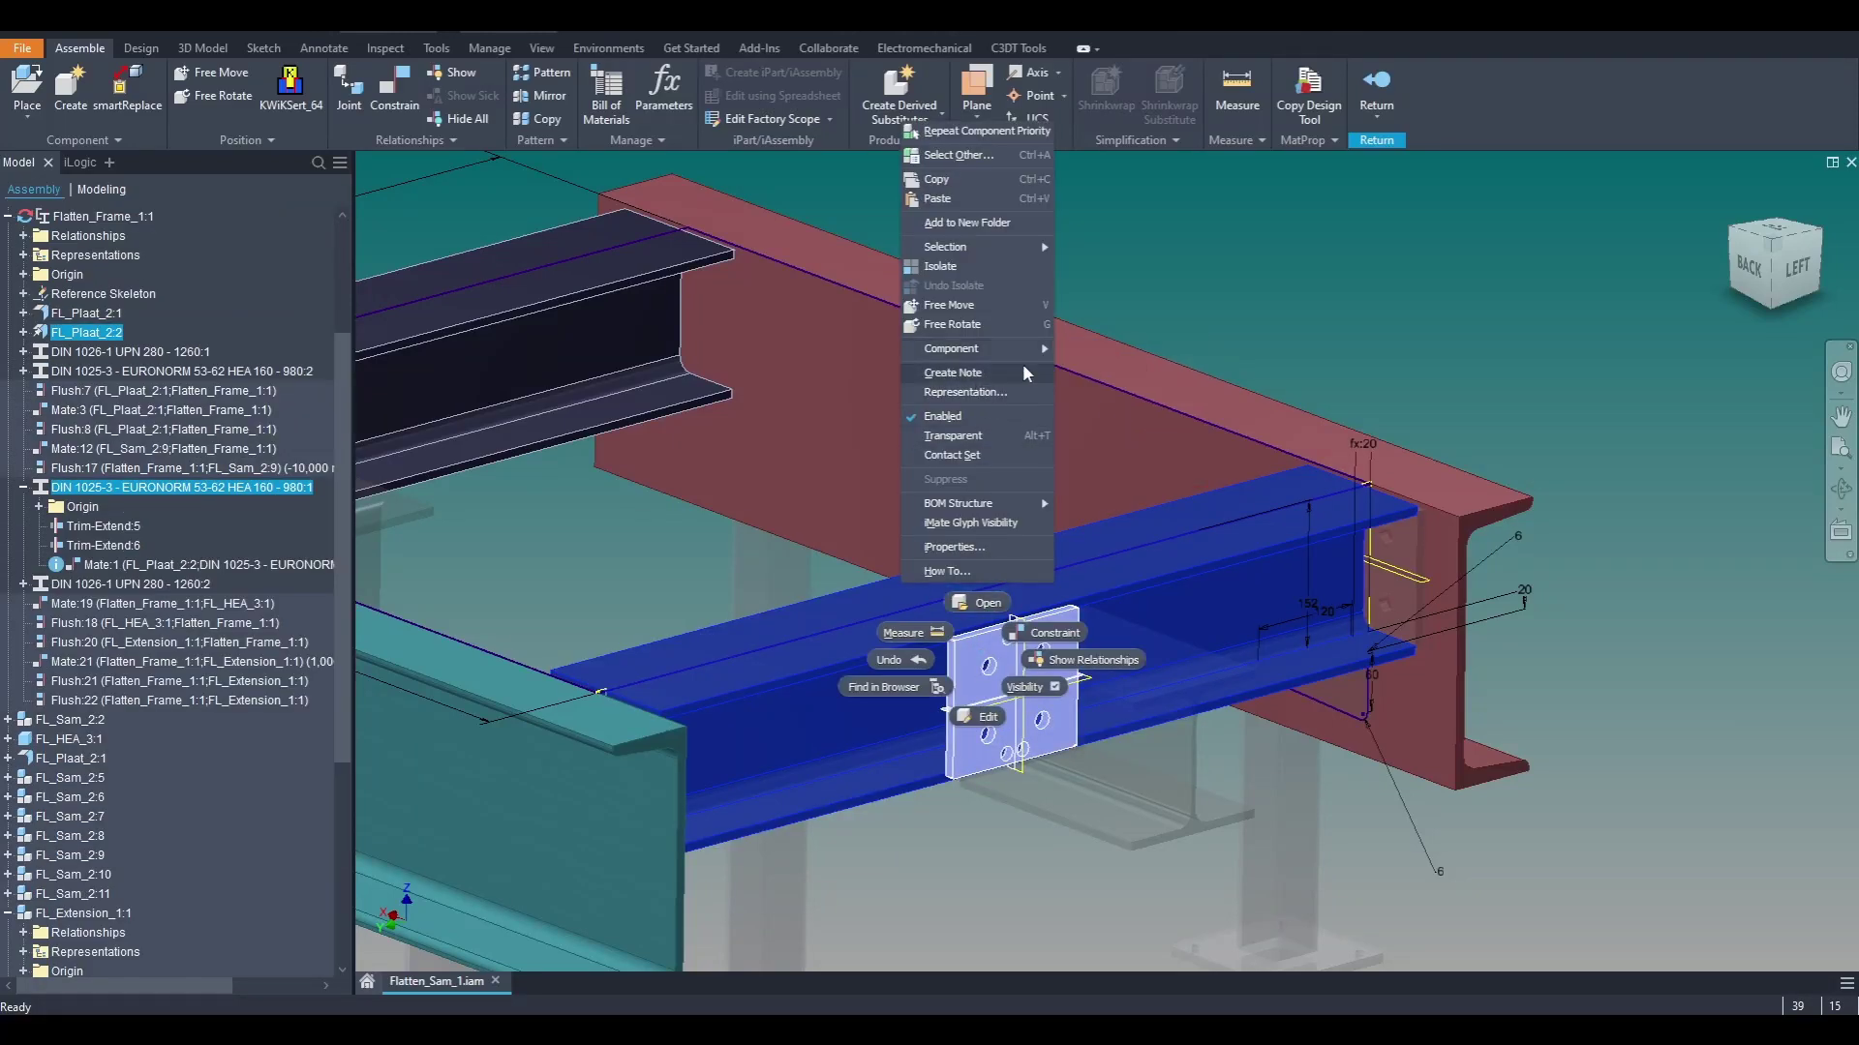
mouse_move(1028, 348)
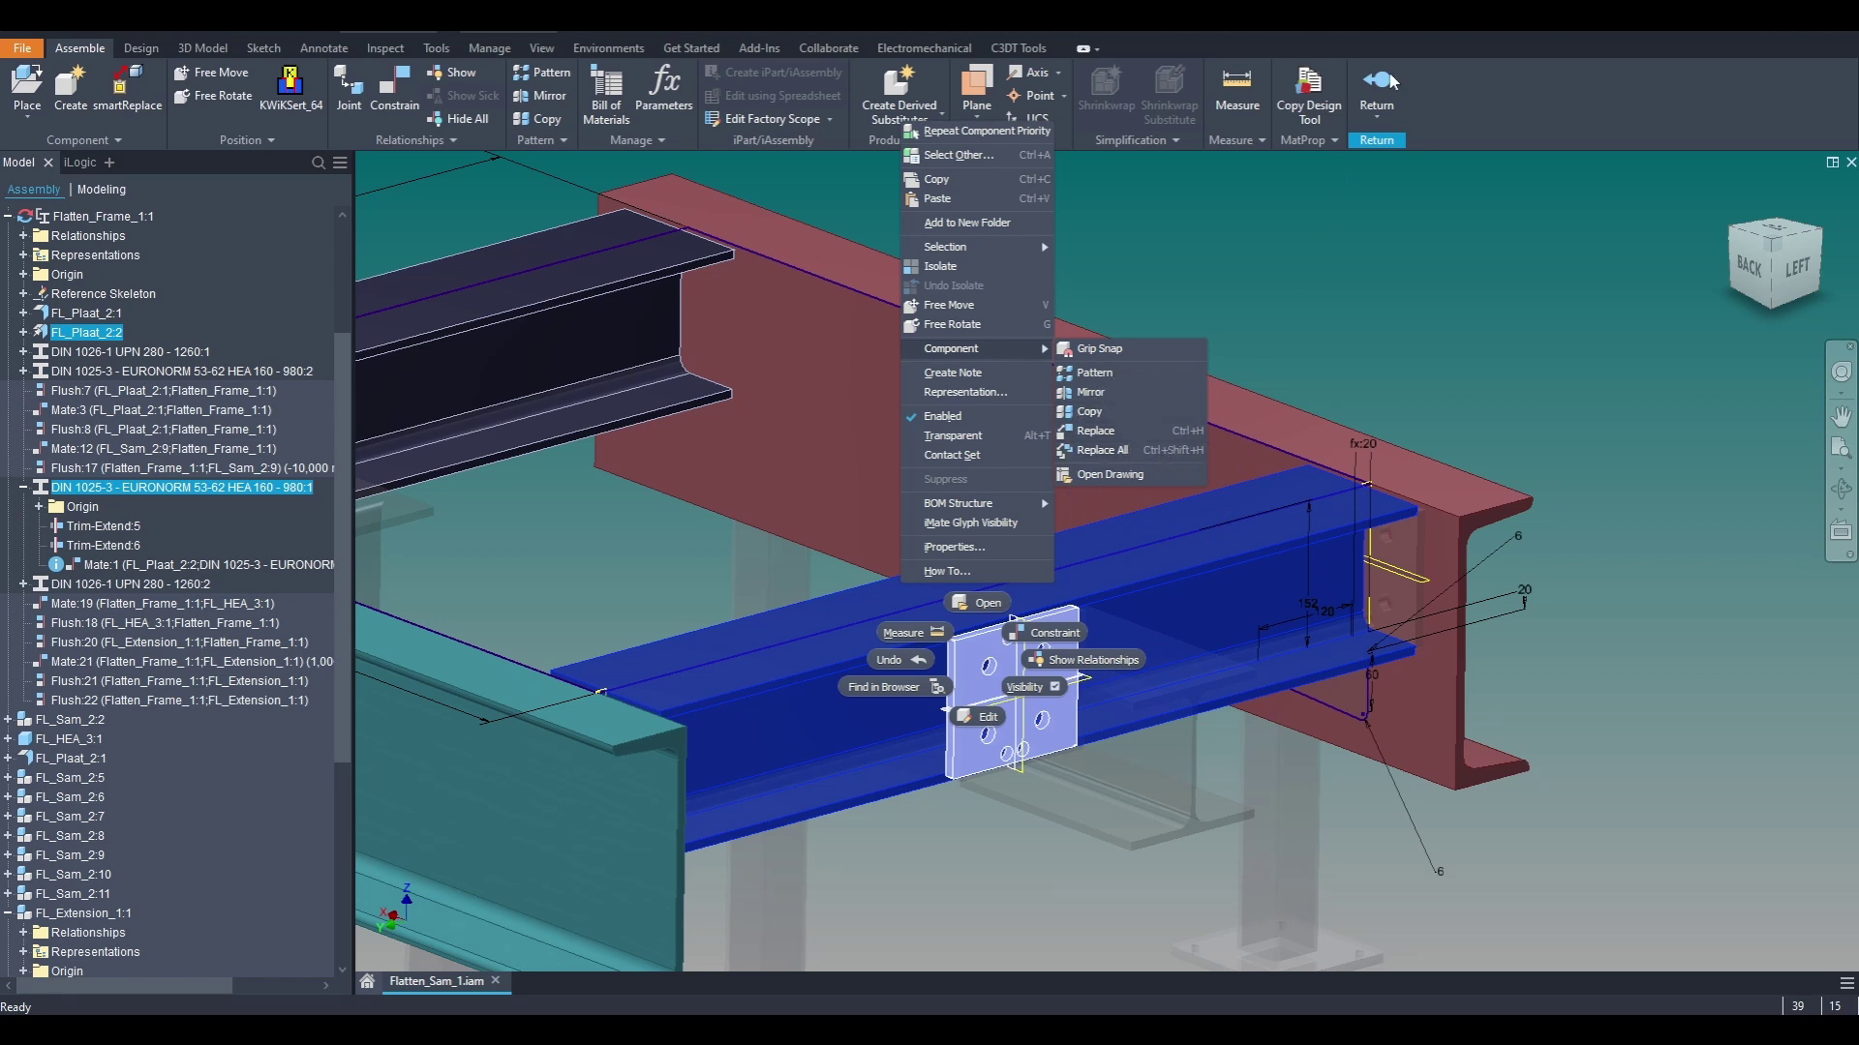
left_click(1378, 88)
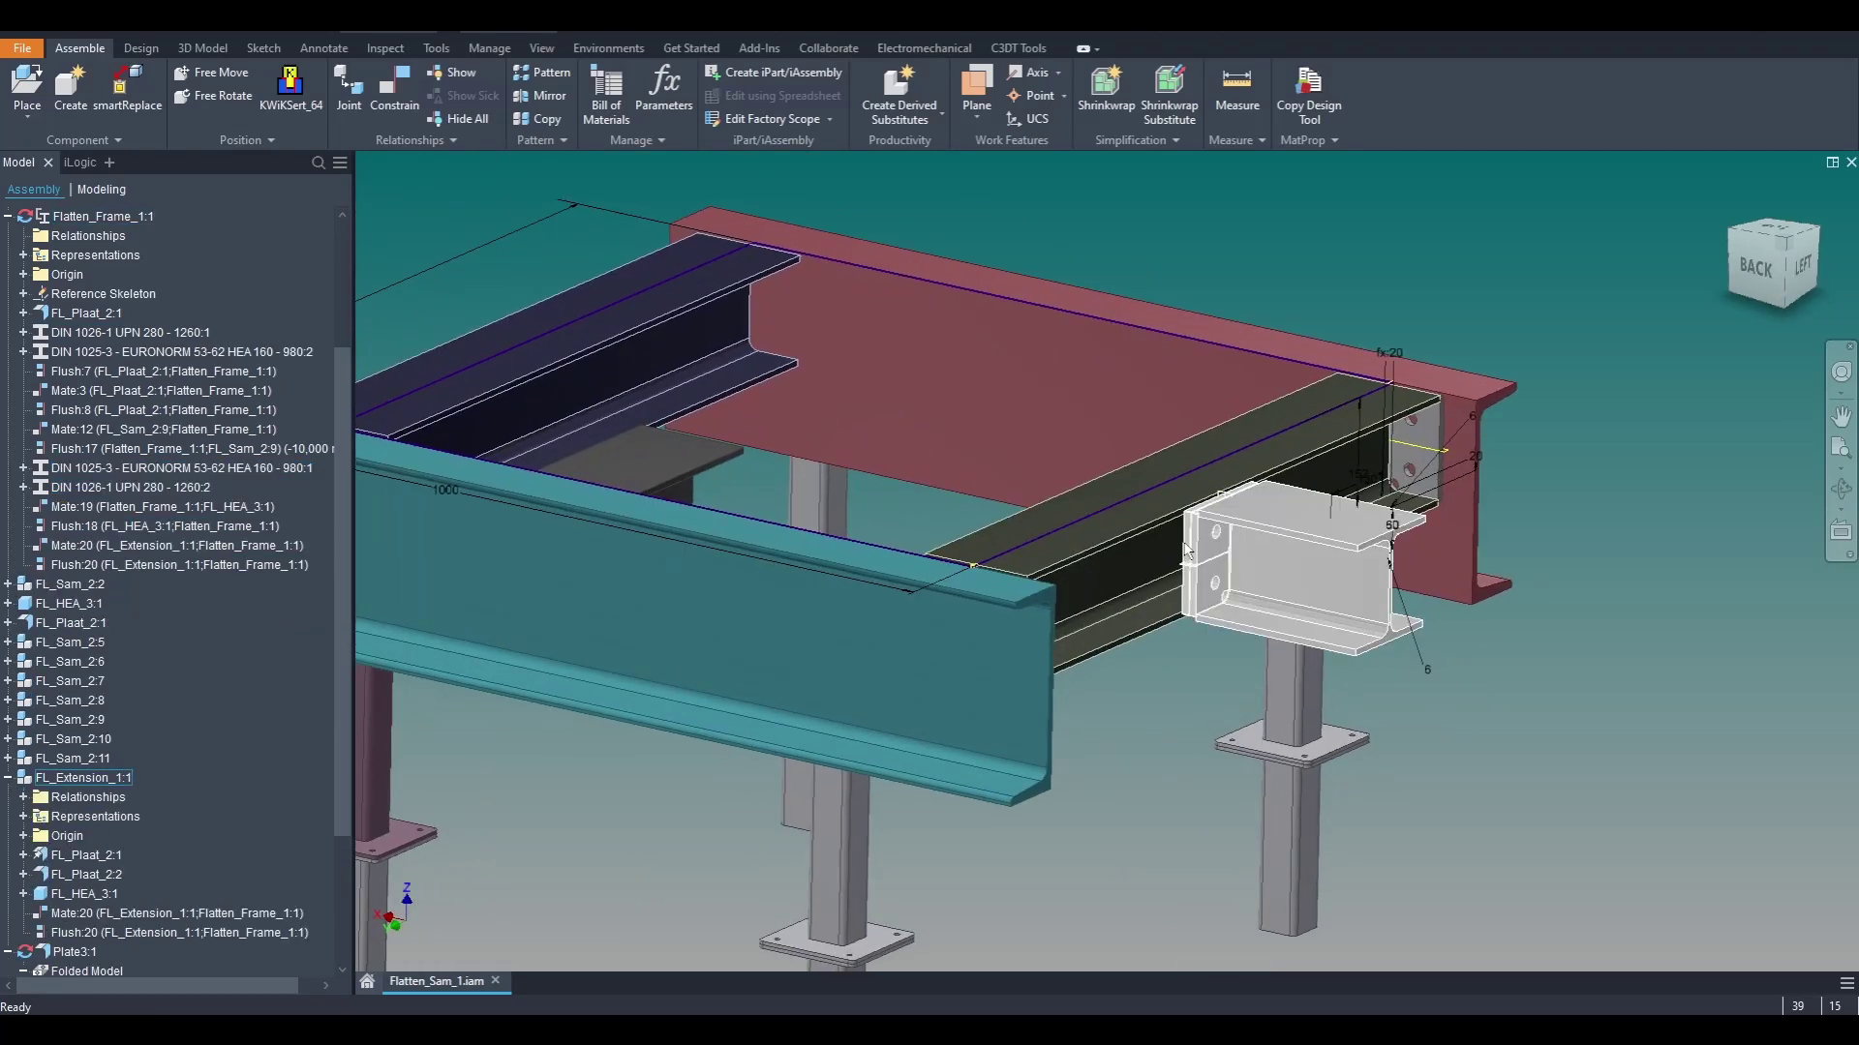
Step: Promote the near HEA 160 beam out of Flatten_Frame_1 with Frame Generator, accepting the restructuring and its error report
double_click(1121, 532)
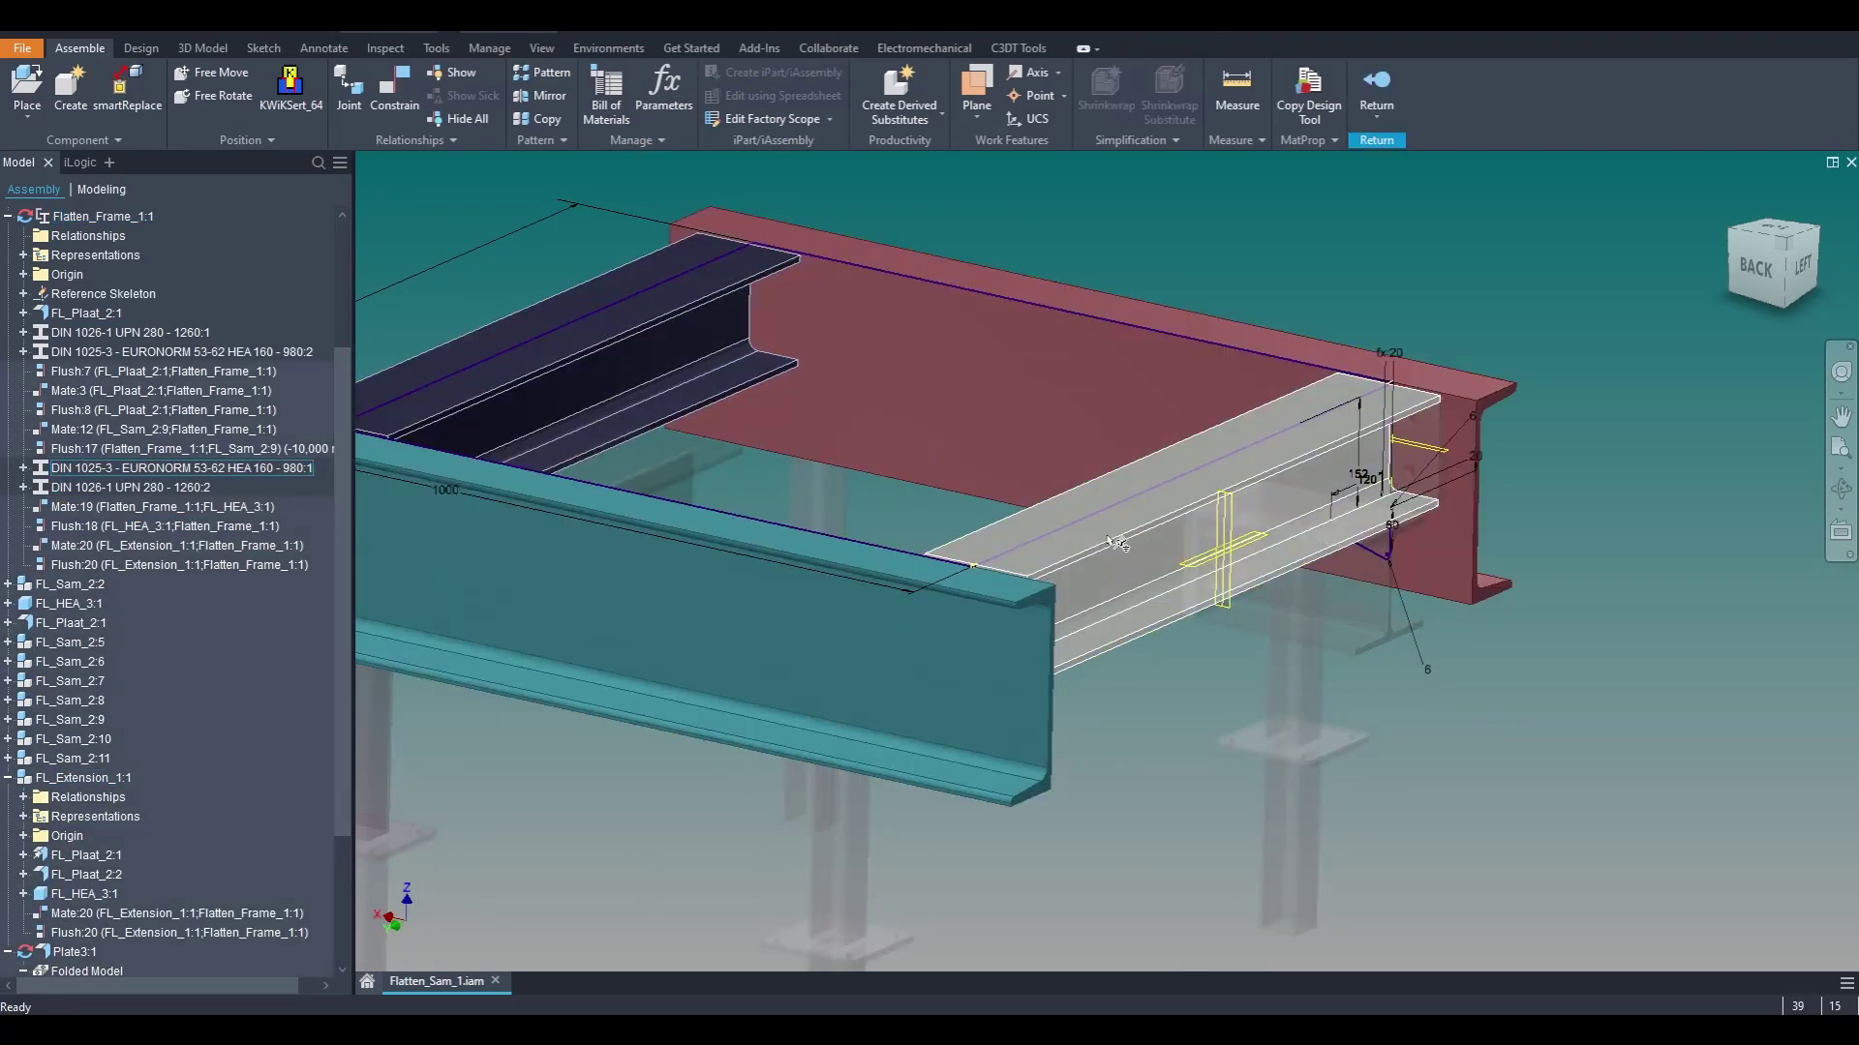
right_click(1106, 537)
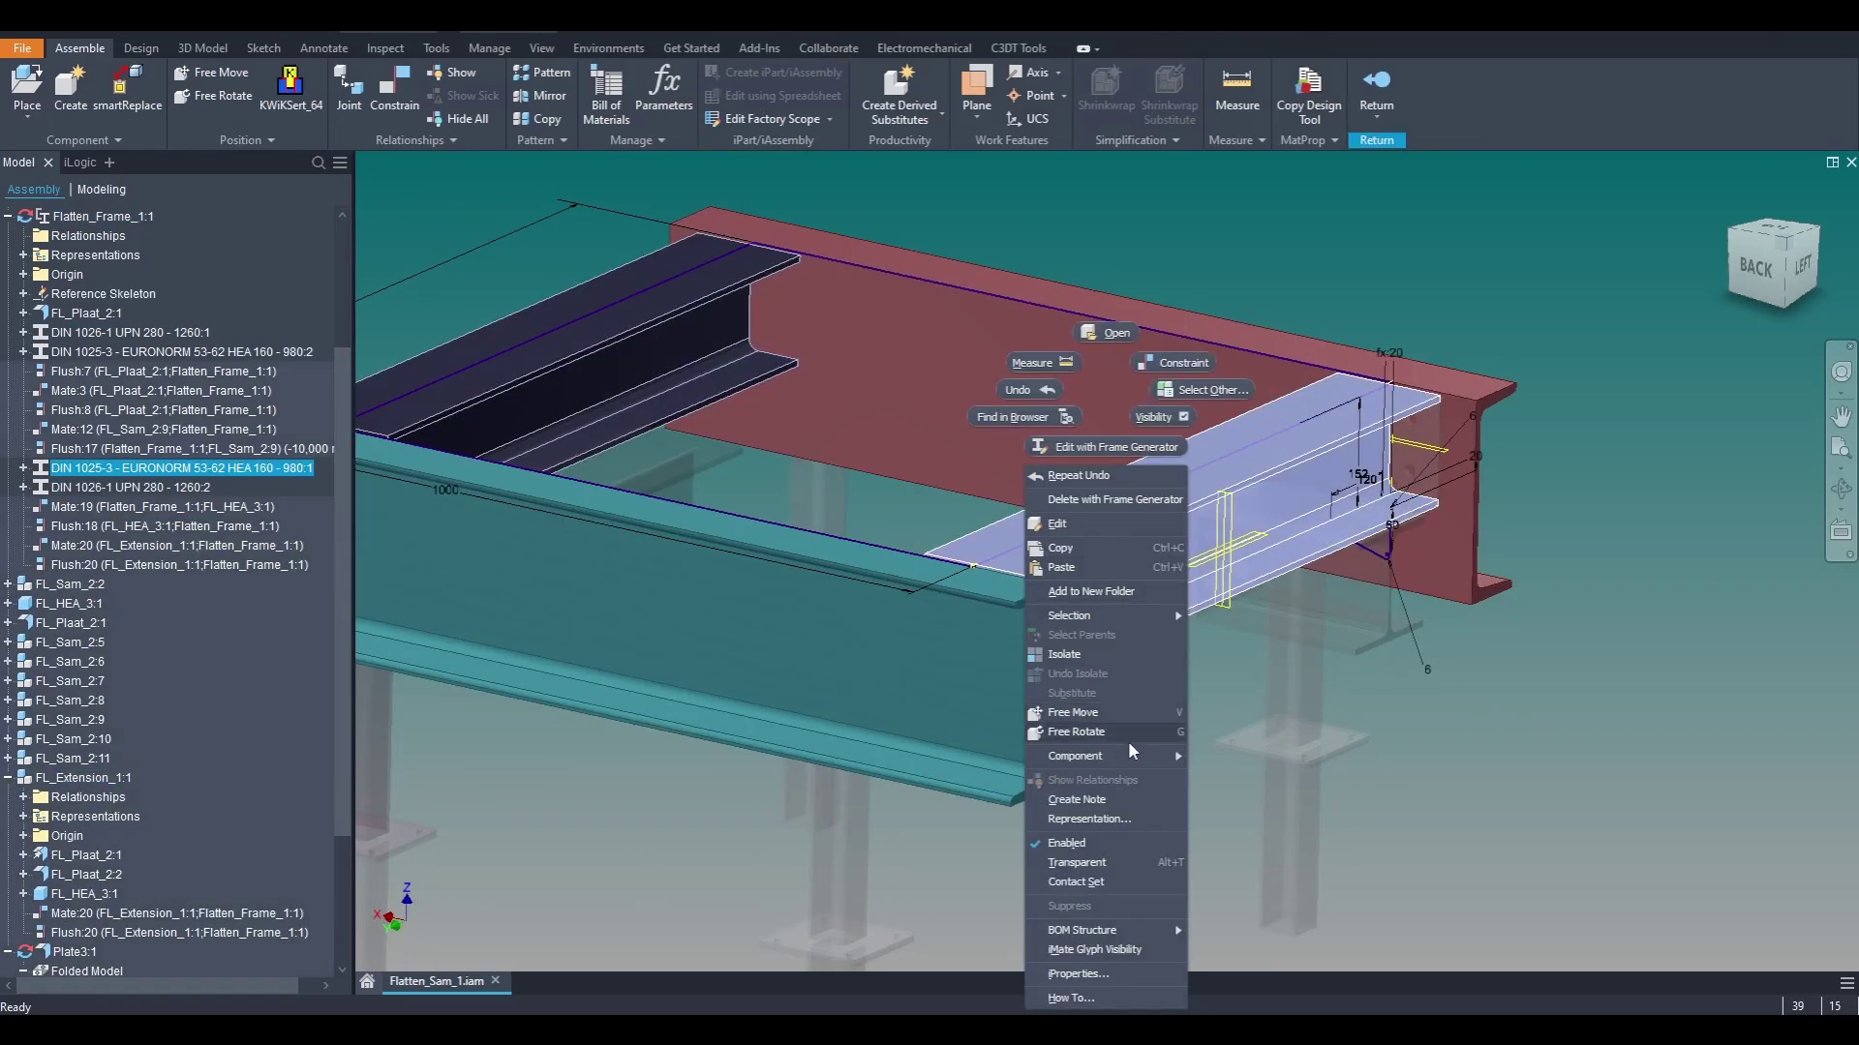
mouse_move(1124, 751)
left_click(1259, 996)
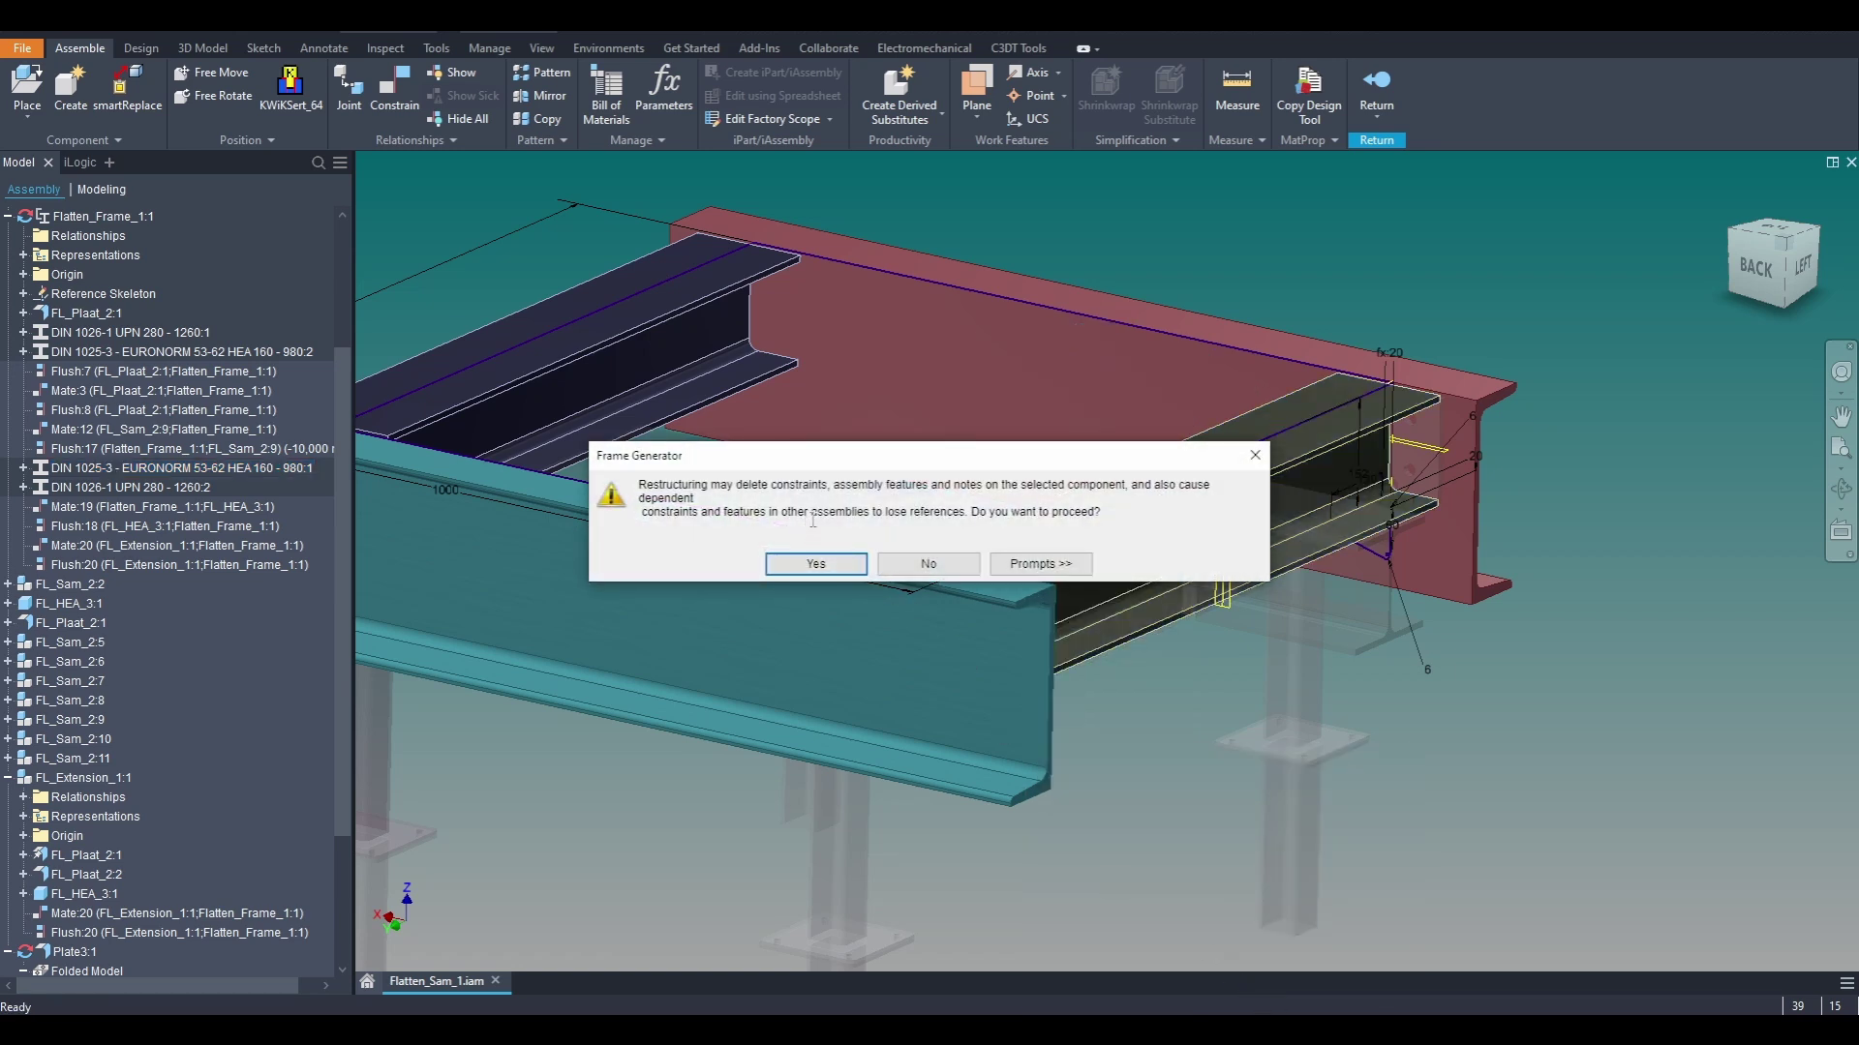
left_click(816, 563)
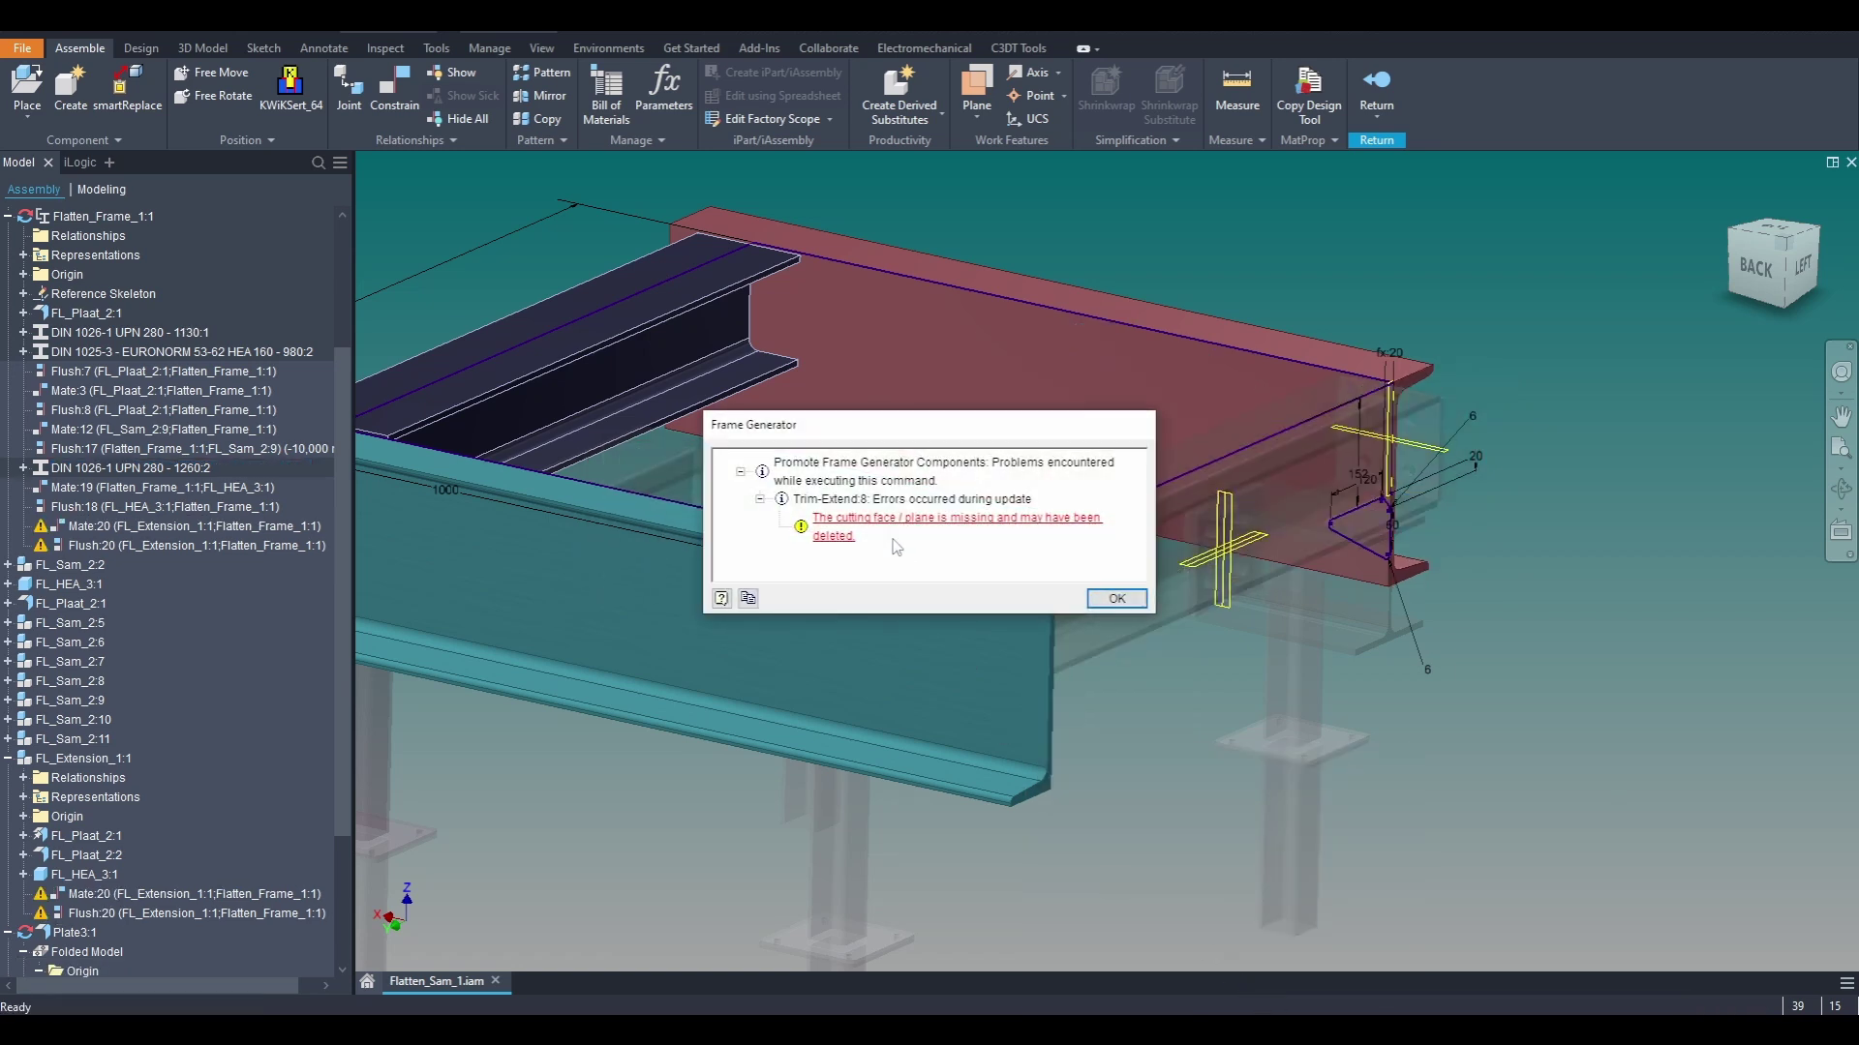
left_click(1114, 599)
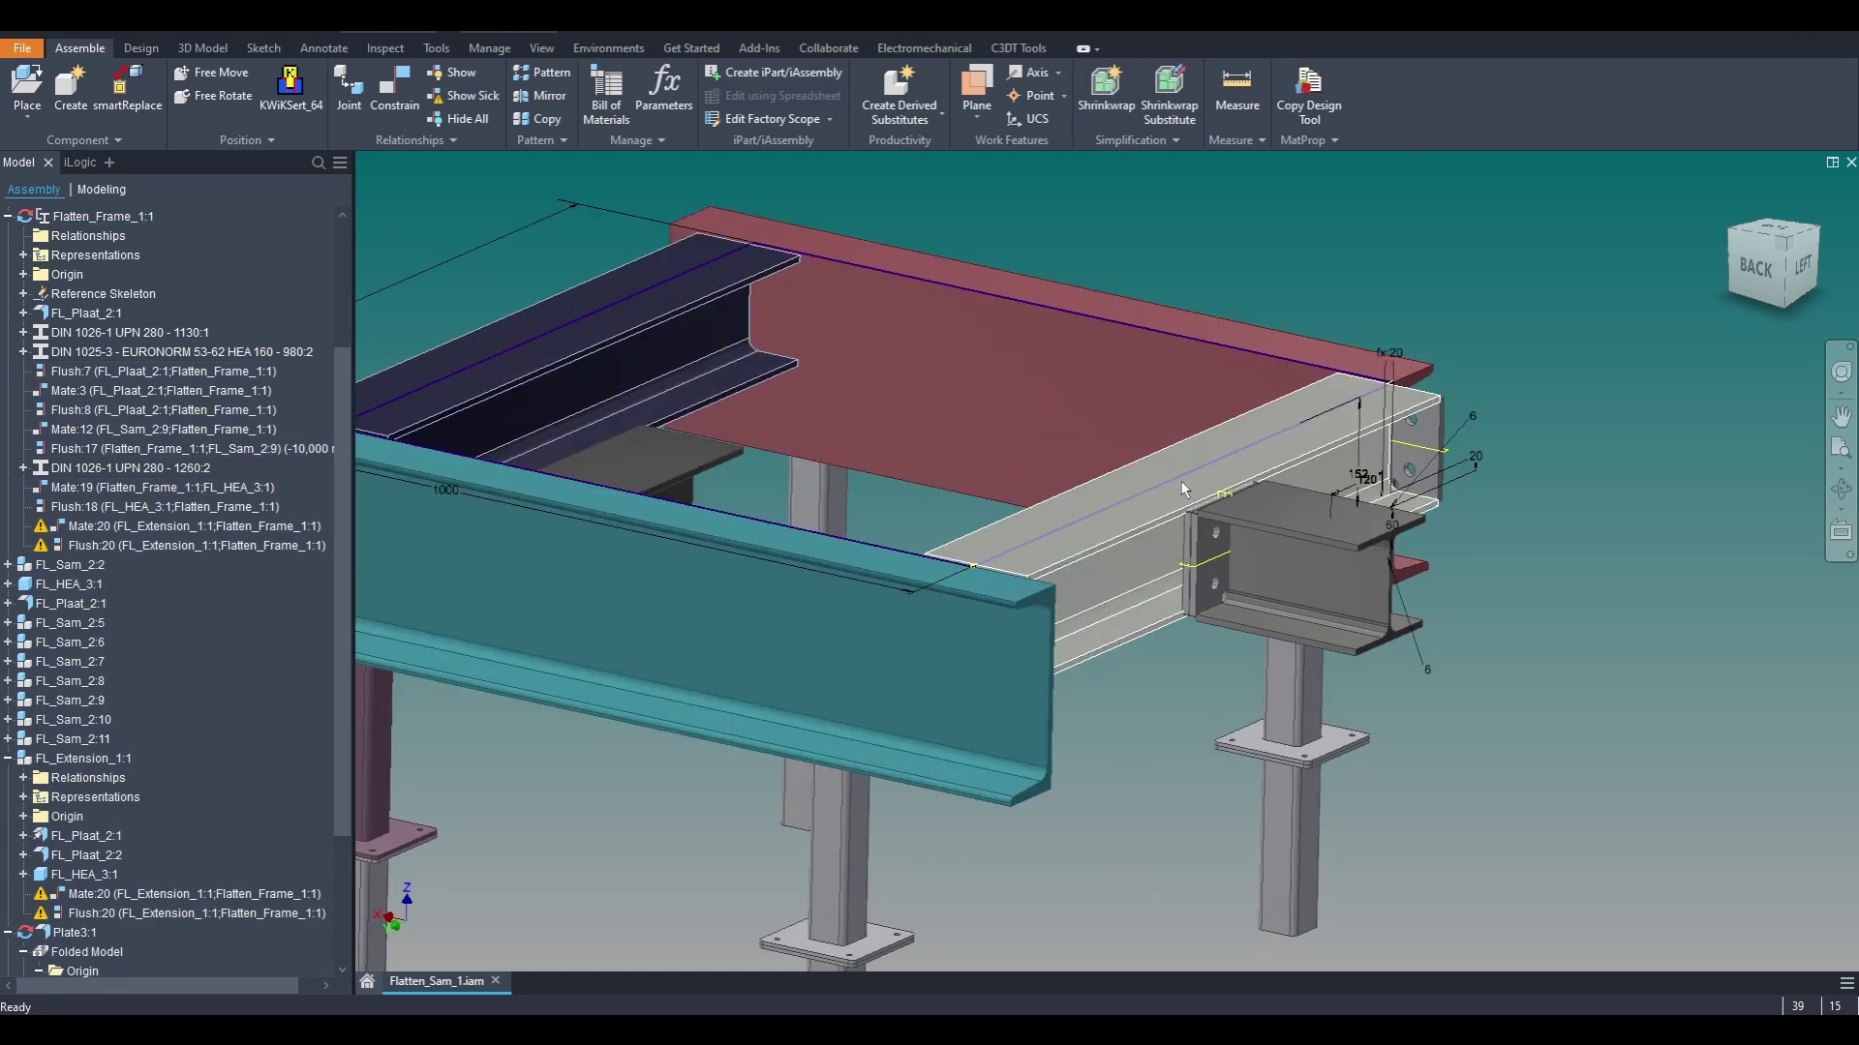
Step: Using part priority, try to demote the near HEA 160 beam together with plate FL_Plaat_2:1 into a new subassembly, accepting the default name and Standard.iam template
left_click(1189, 538)
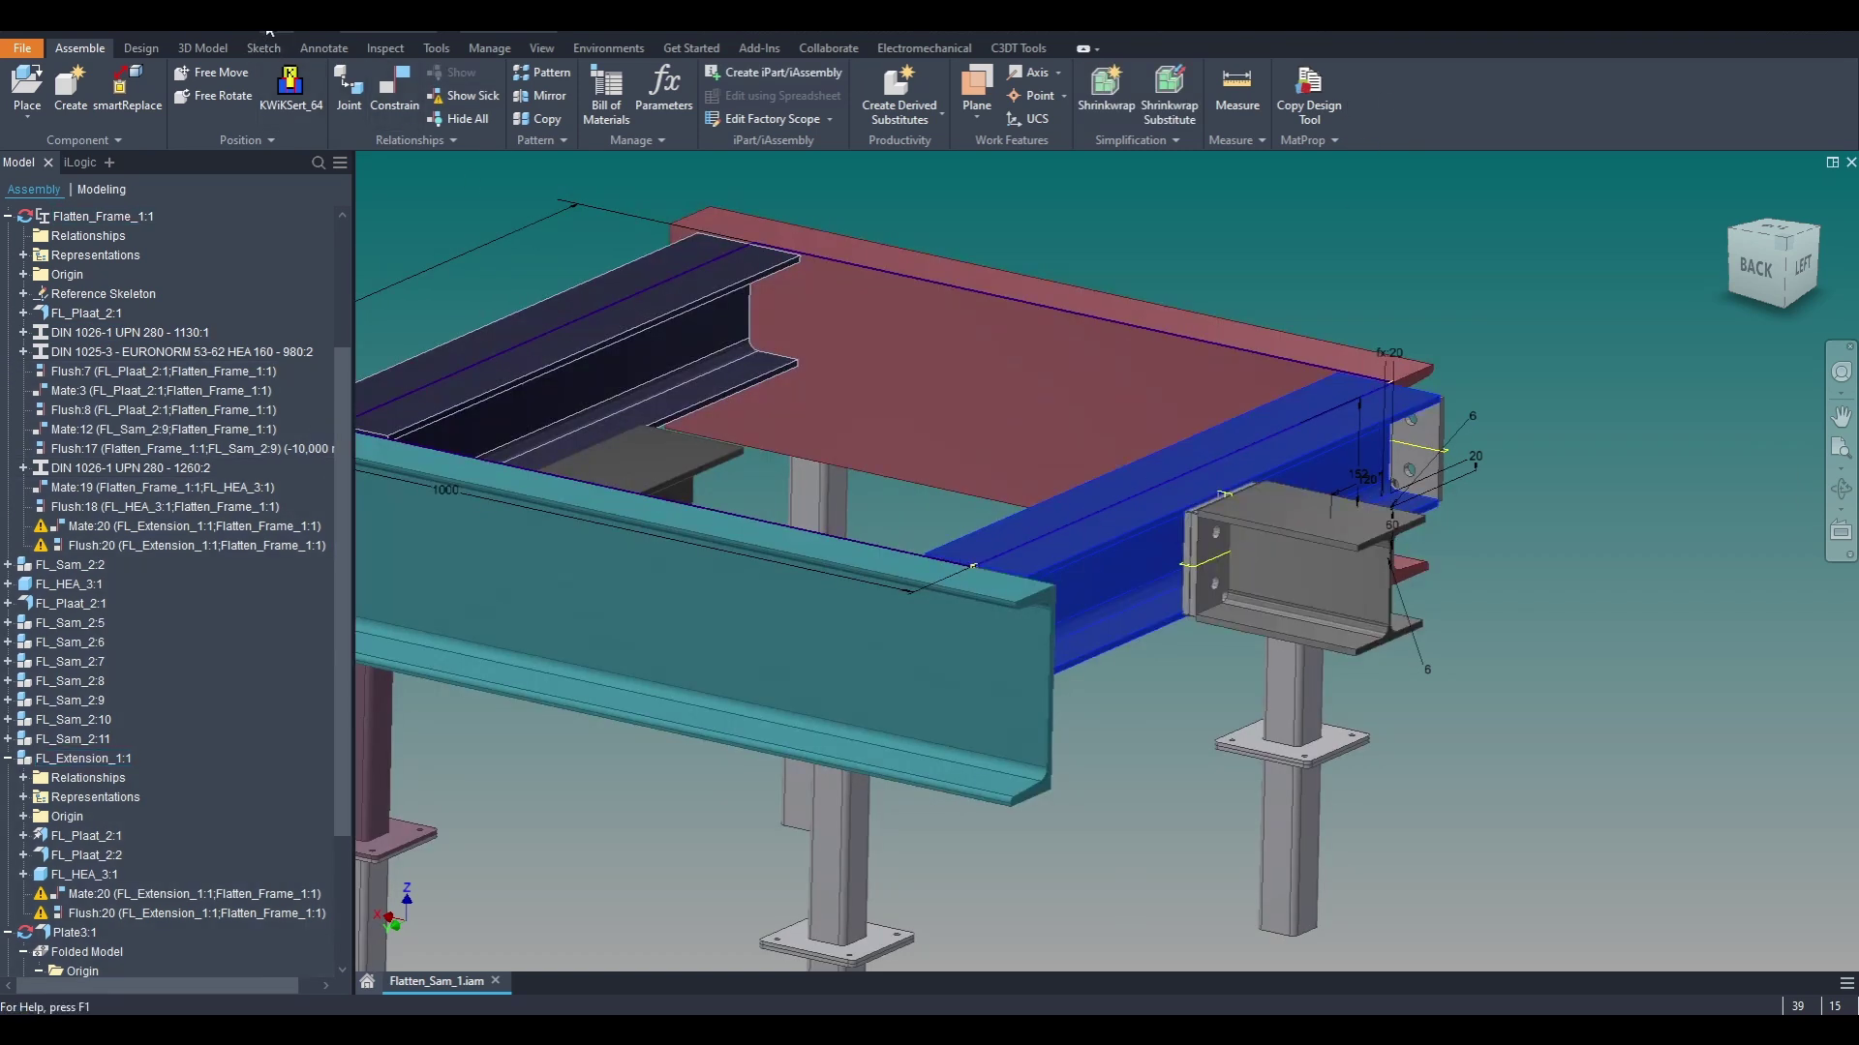
left_click(268, 29)
left_click(283, 70)
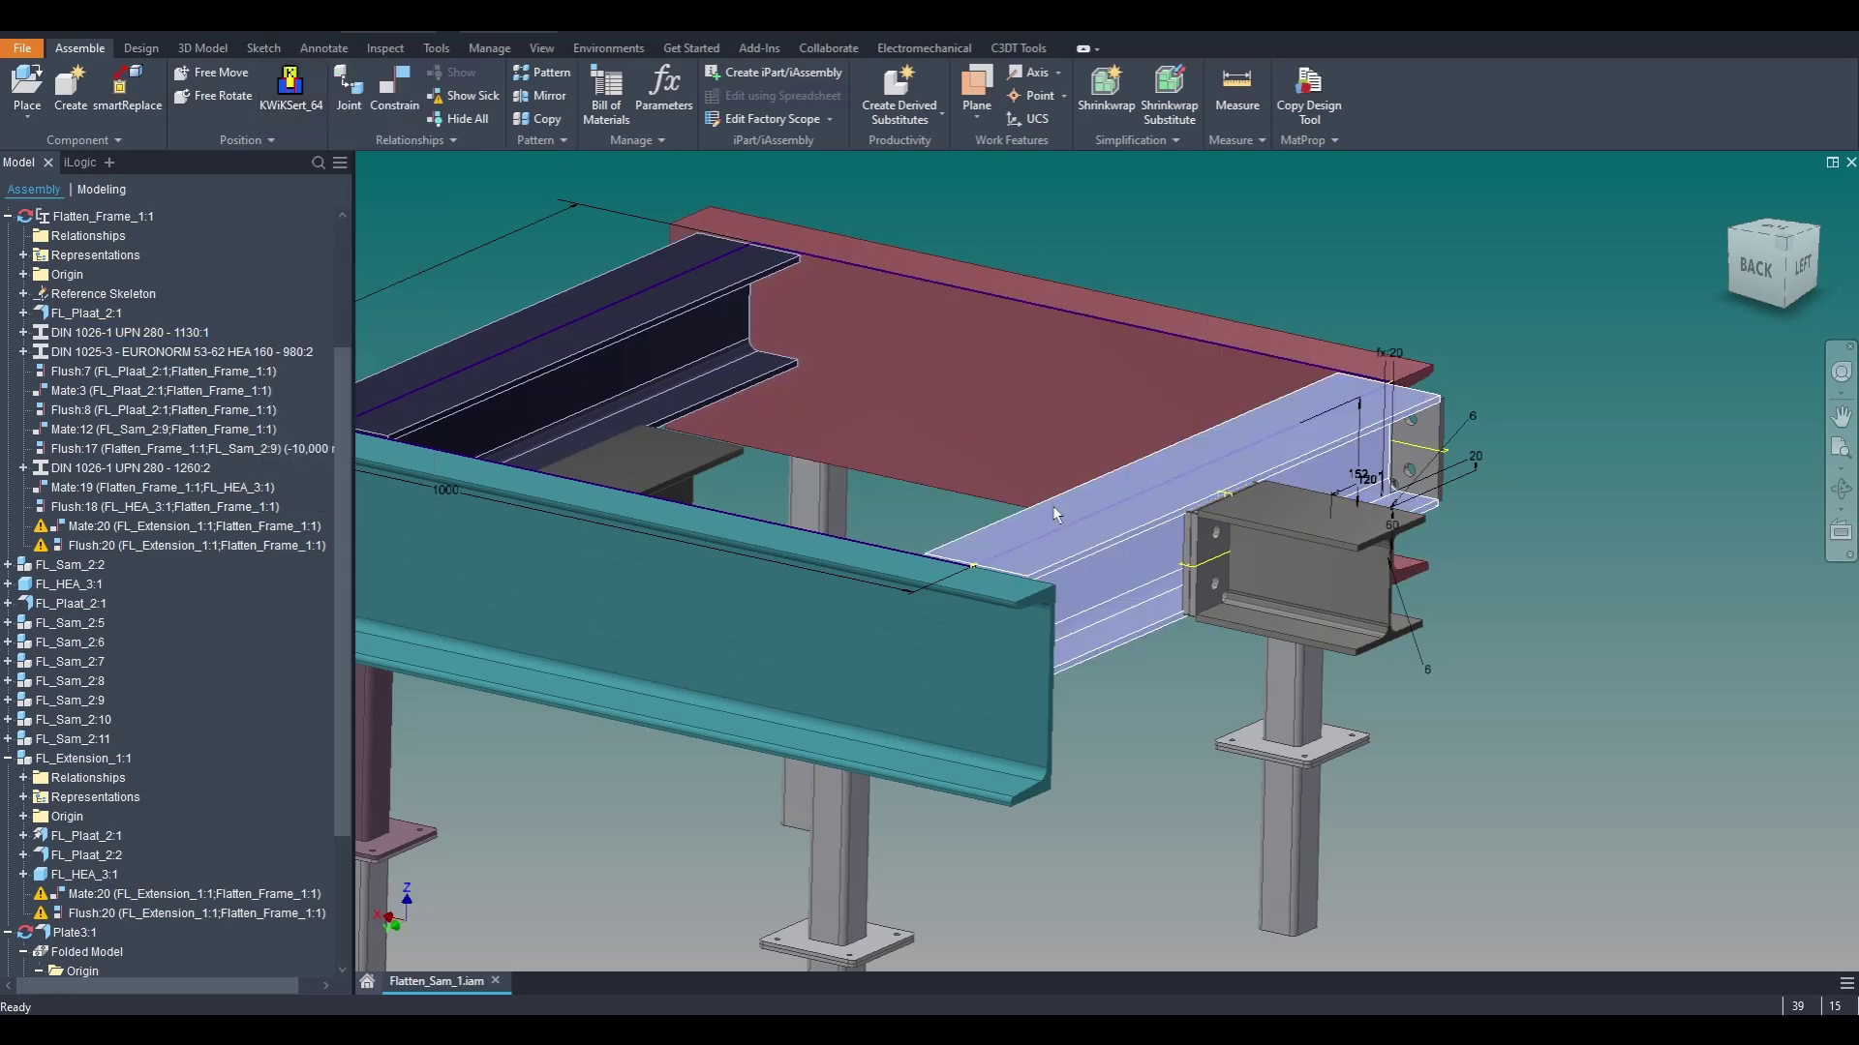
right_click(1192, 540)
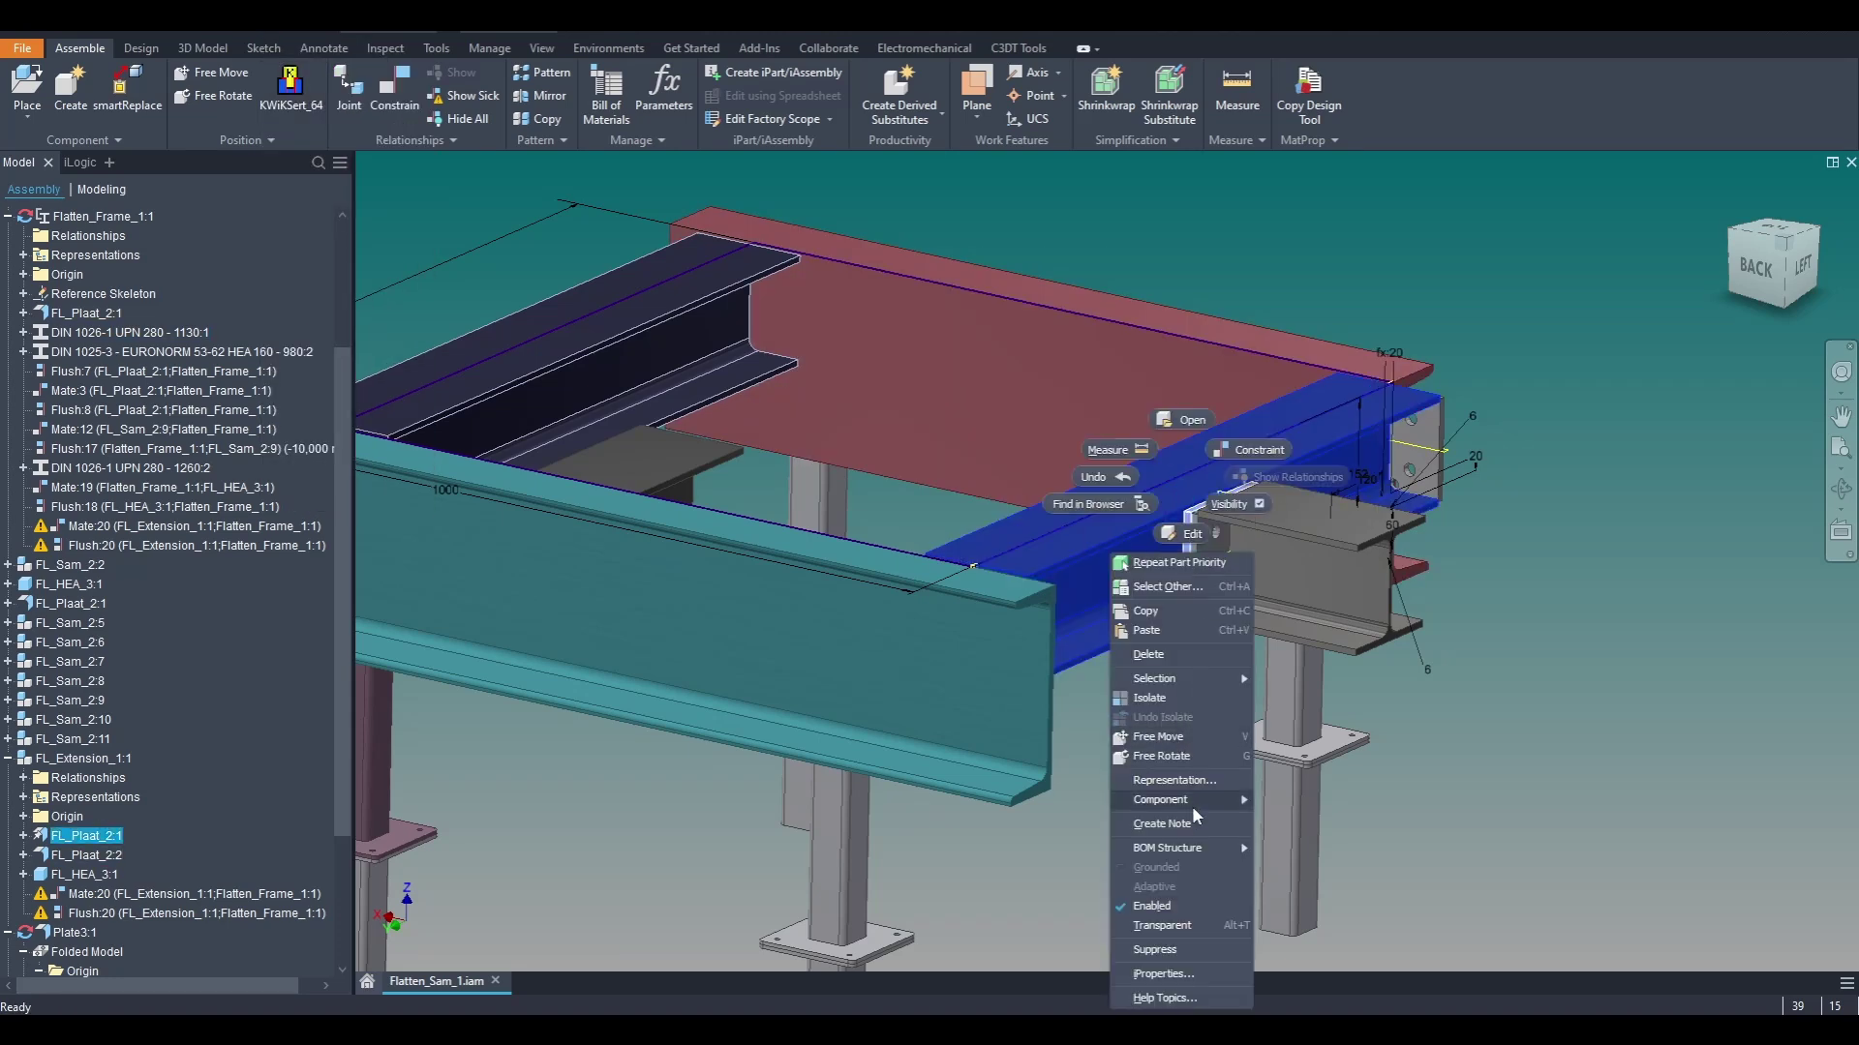
mouse_move(1196, 798)
left_click(1294, 887)
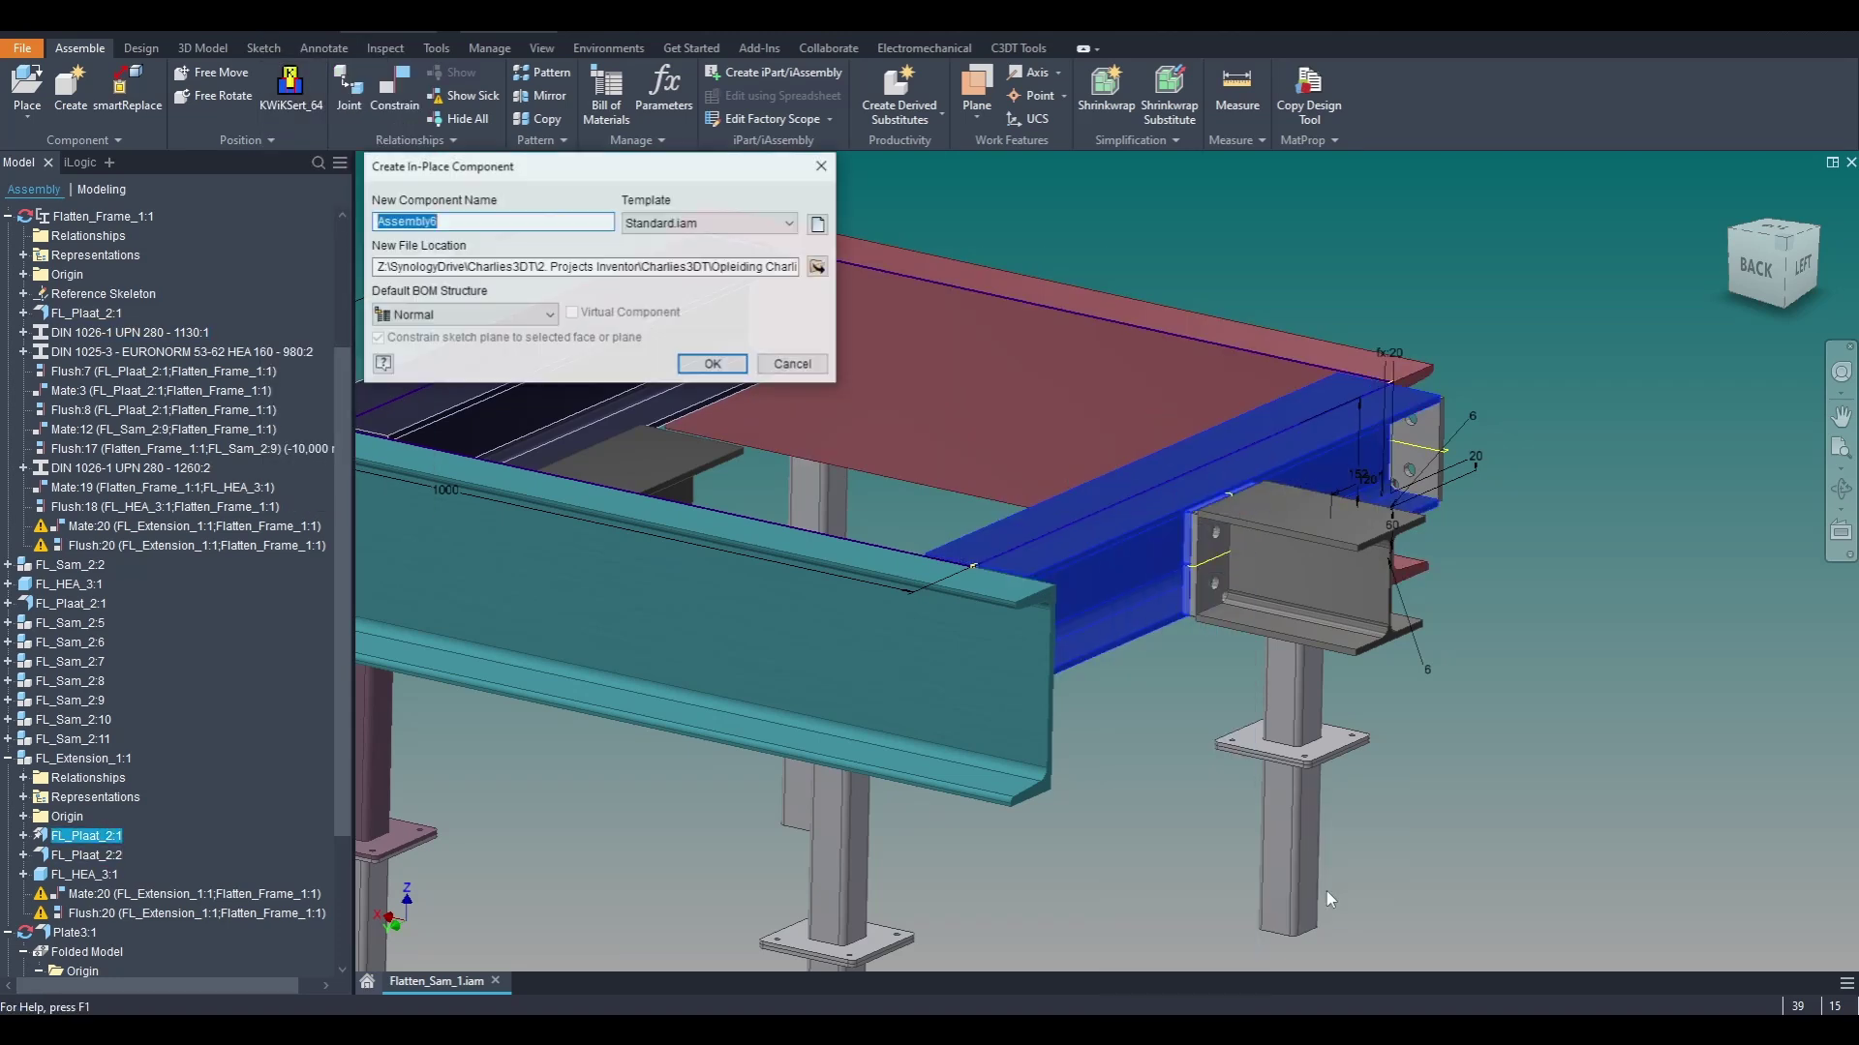
key("Return")
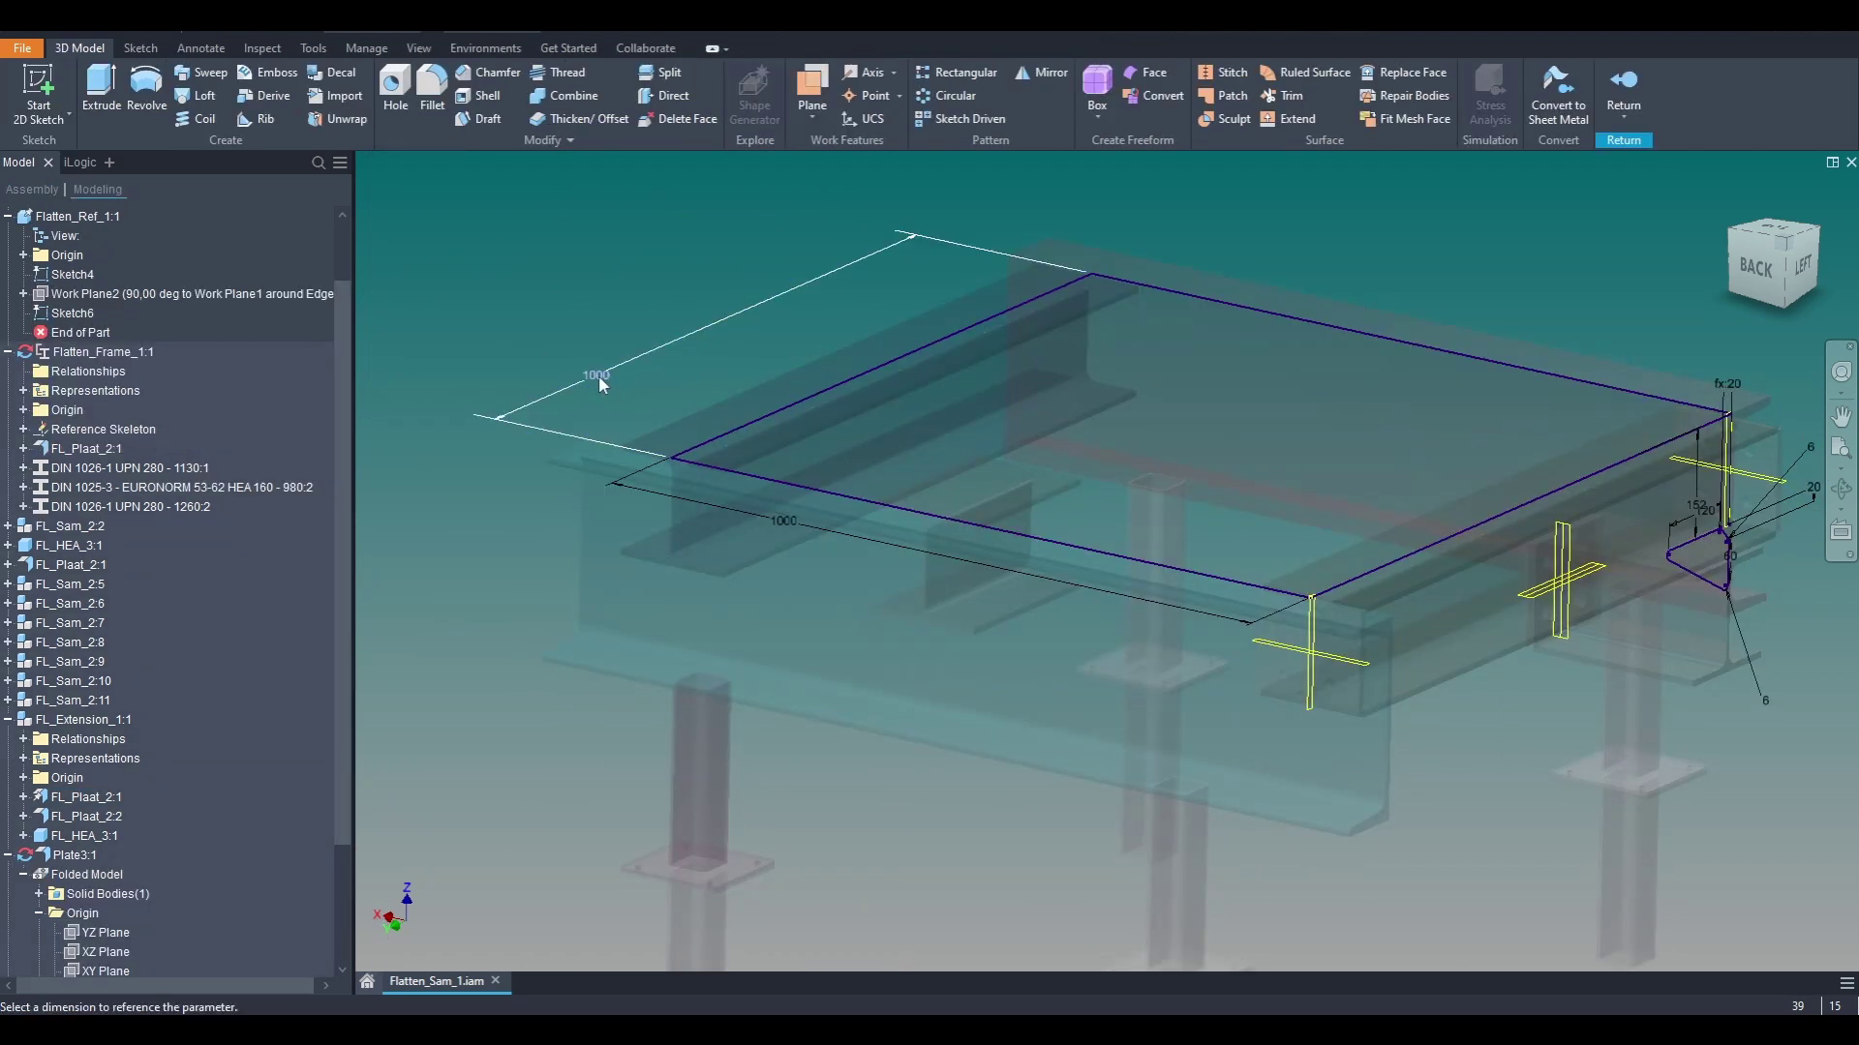
Step: Set the reference sketch dimension running along the HEA 160 beams to 1500 mm, and return to the main assembly
double_click(598, 374)
type("1500")
key("Return")
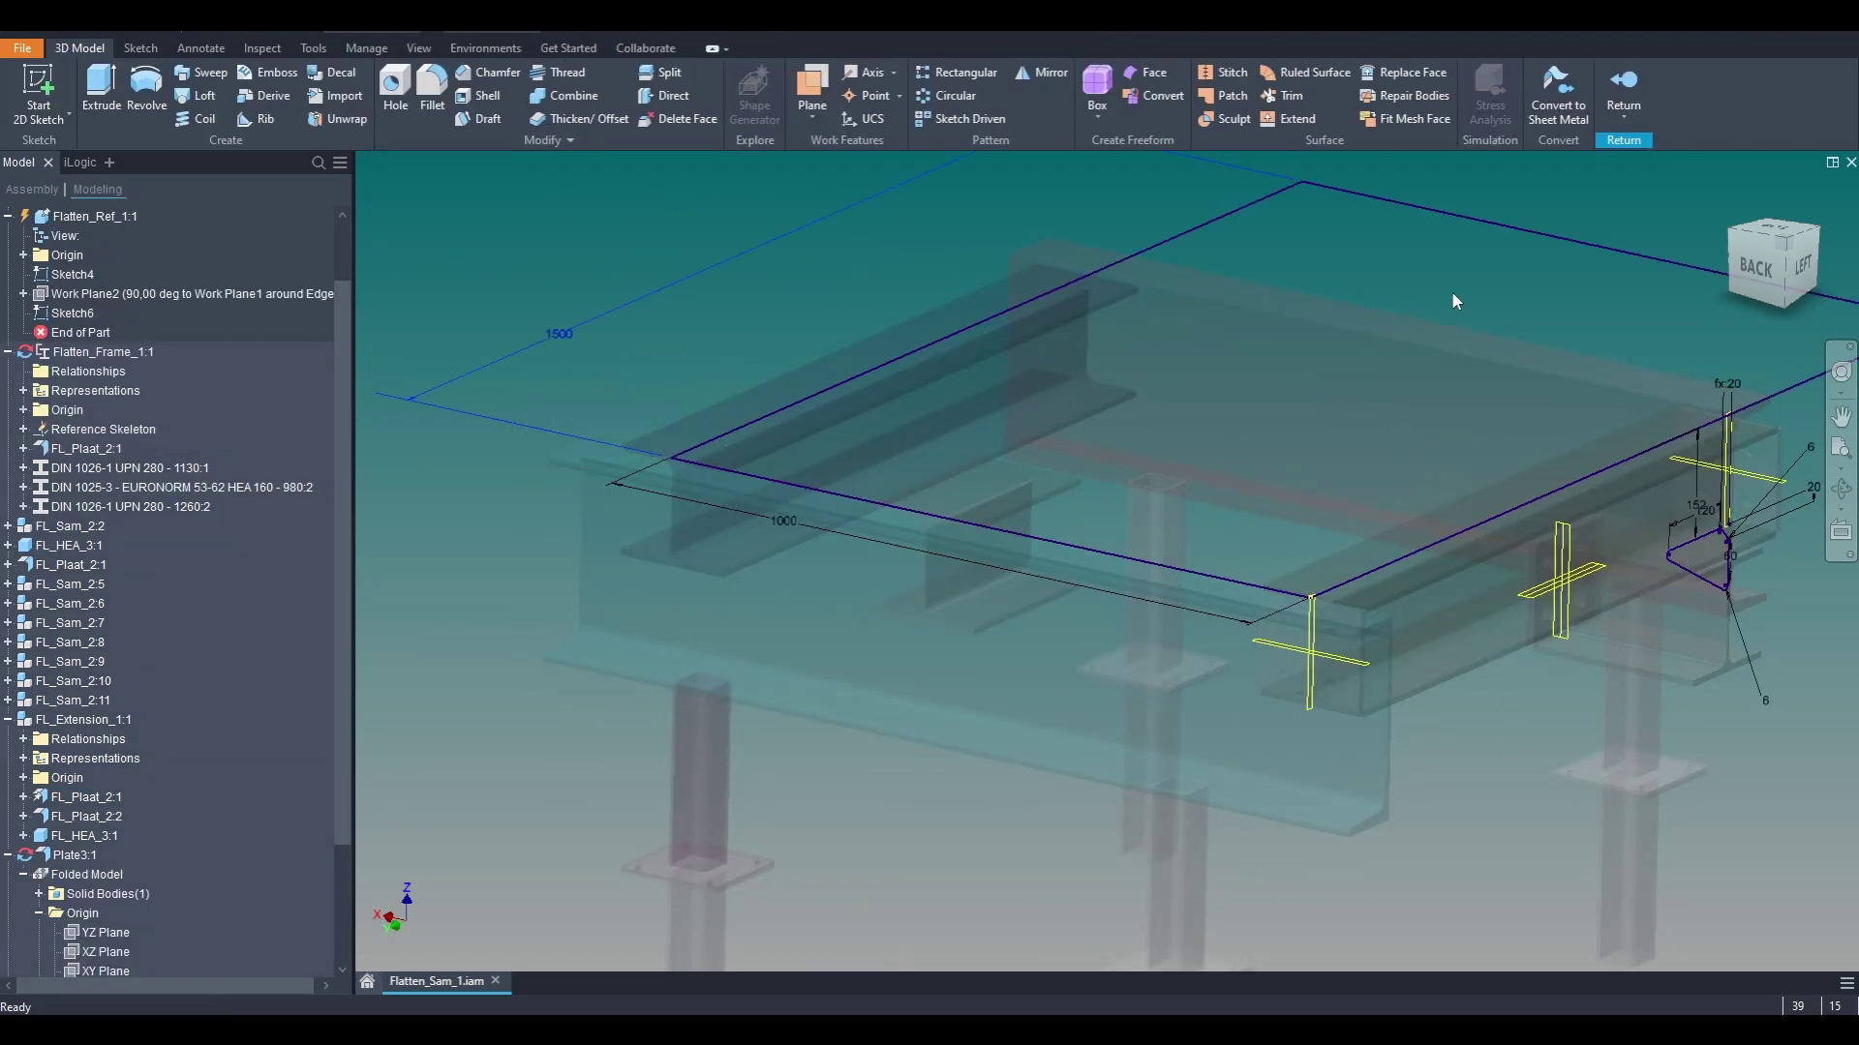
left_click(1623, 92)
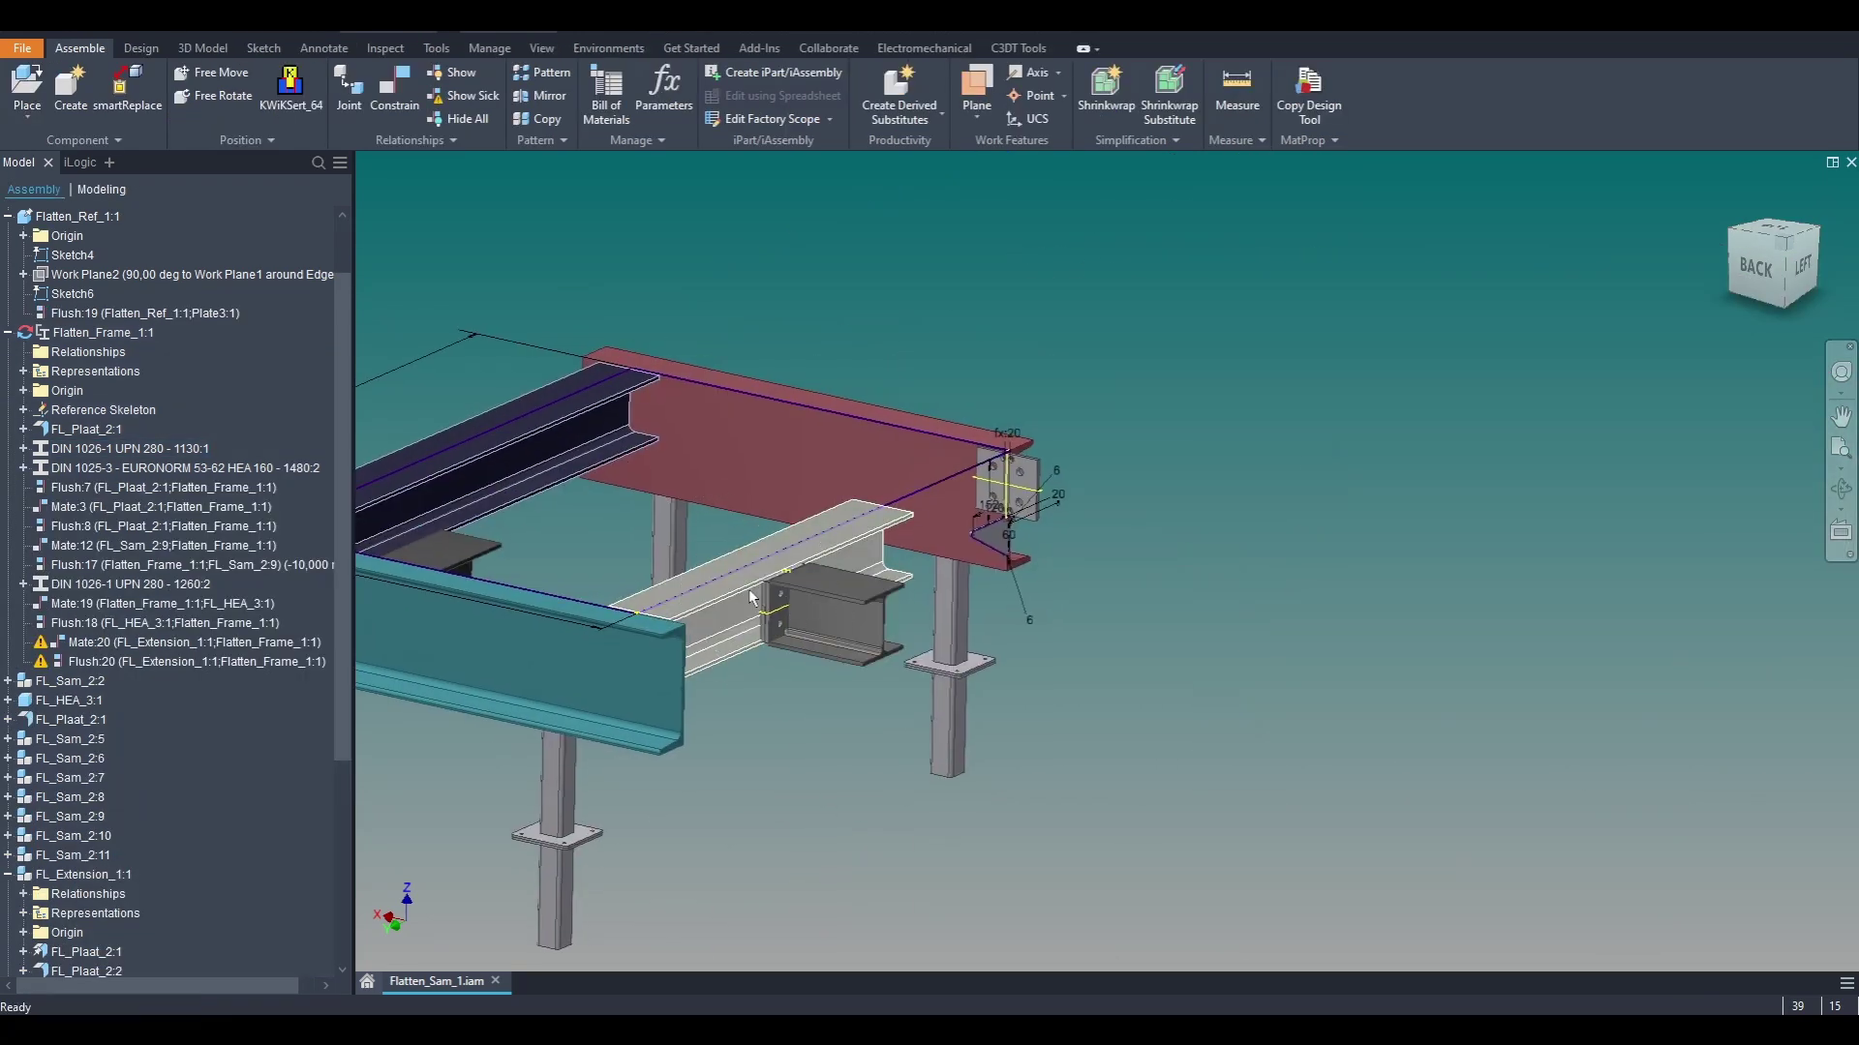
double_click(752, 594)
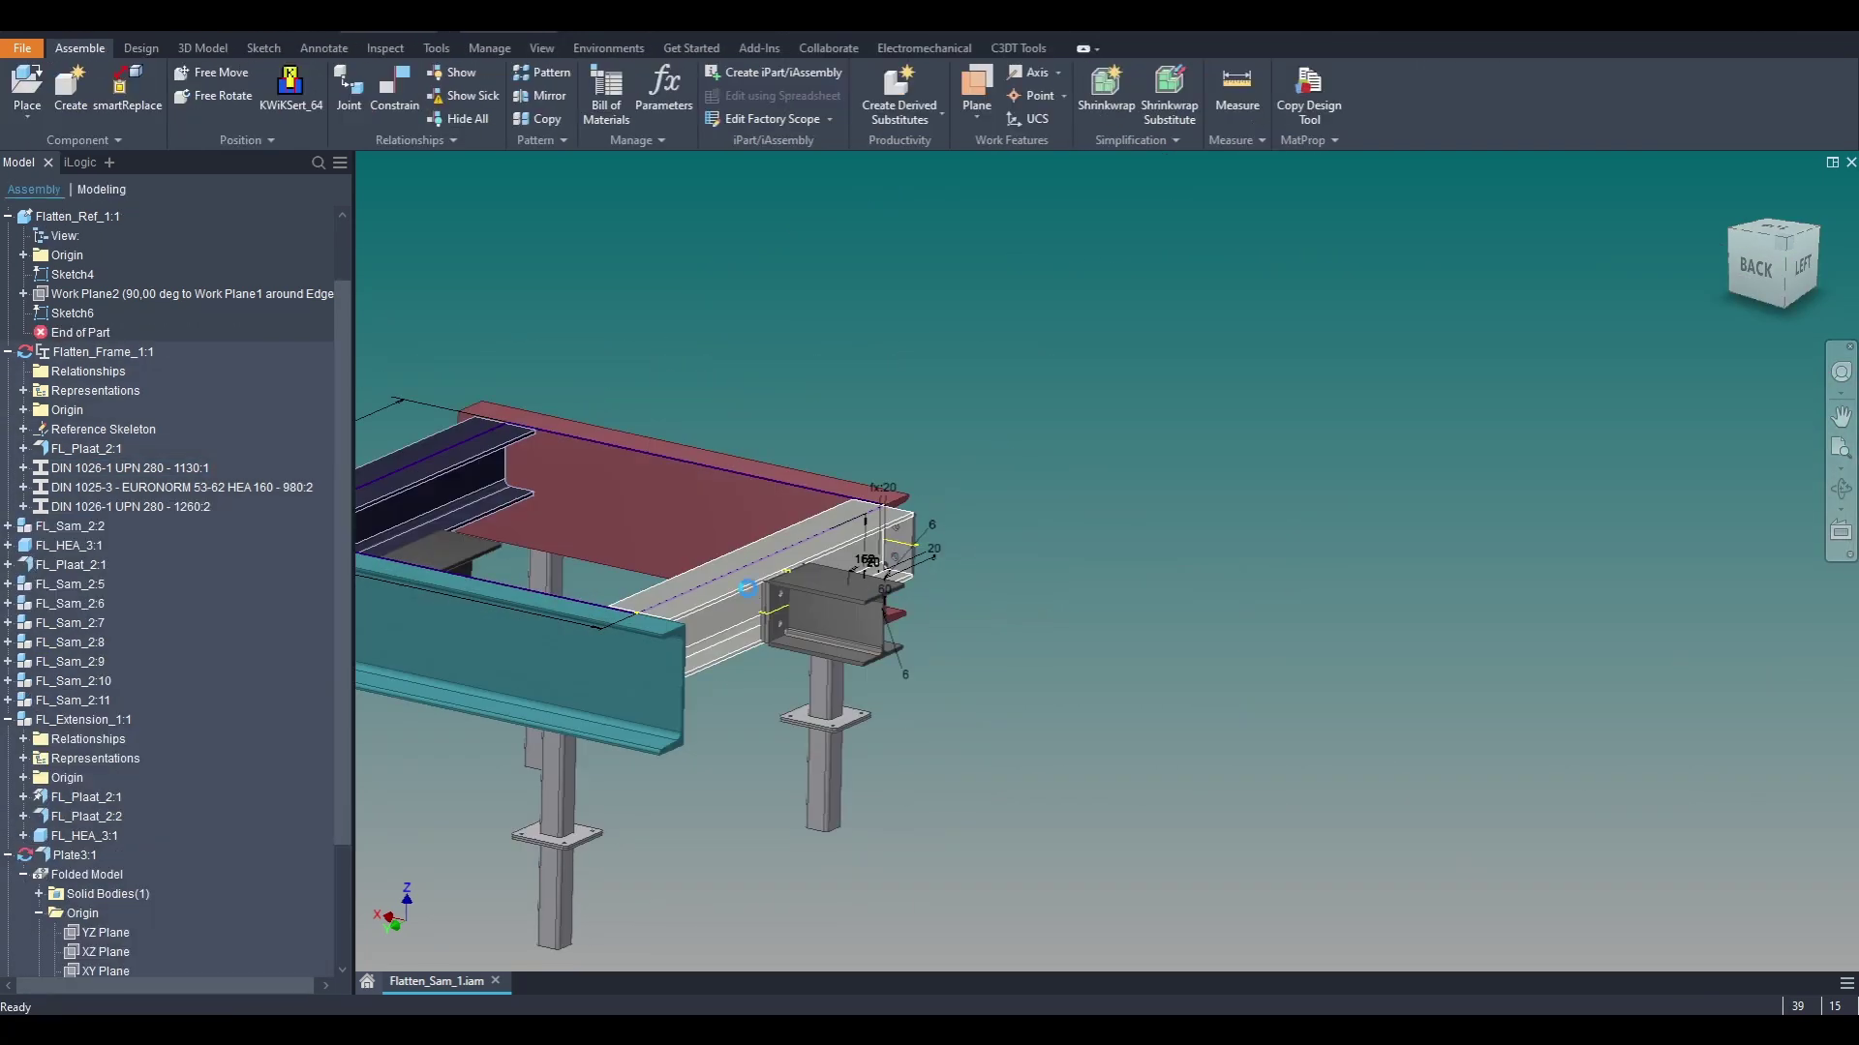
key("ctrl+Return")
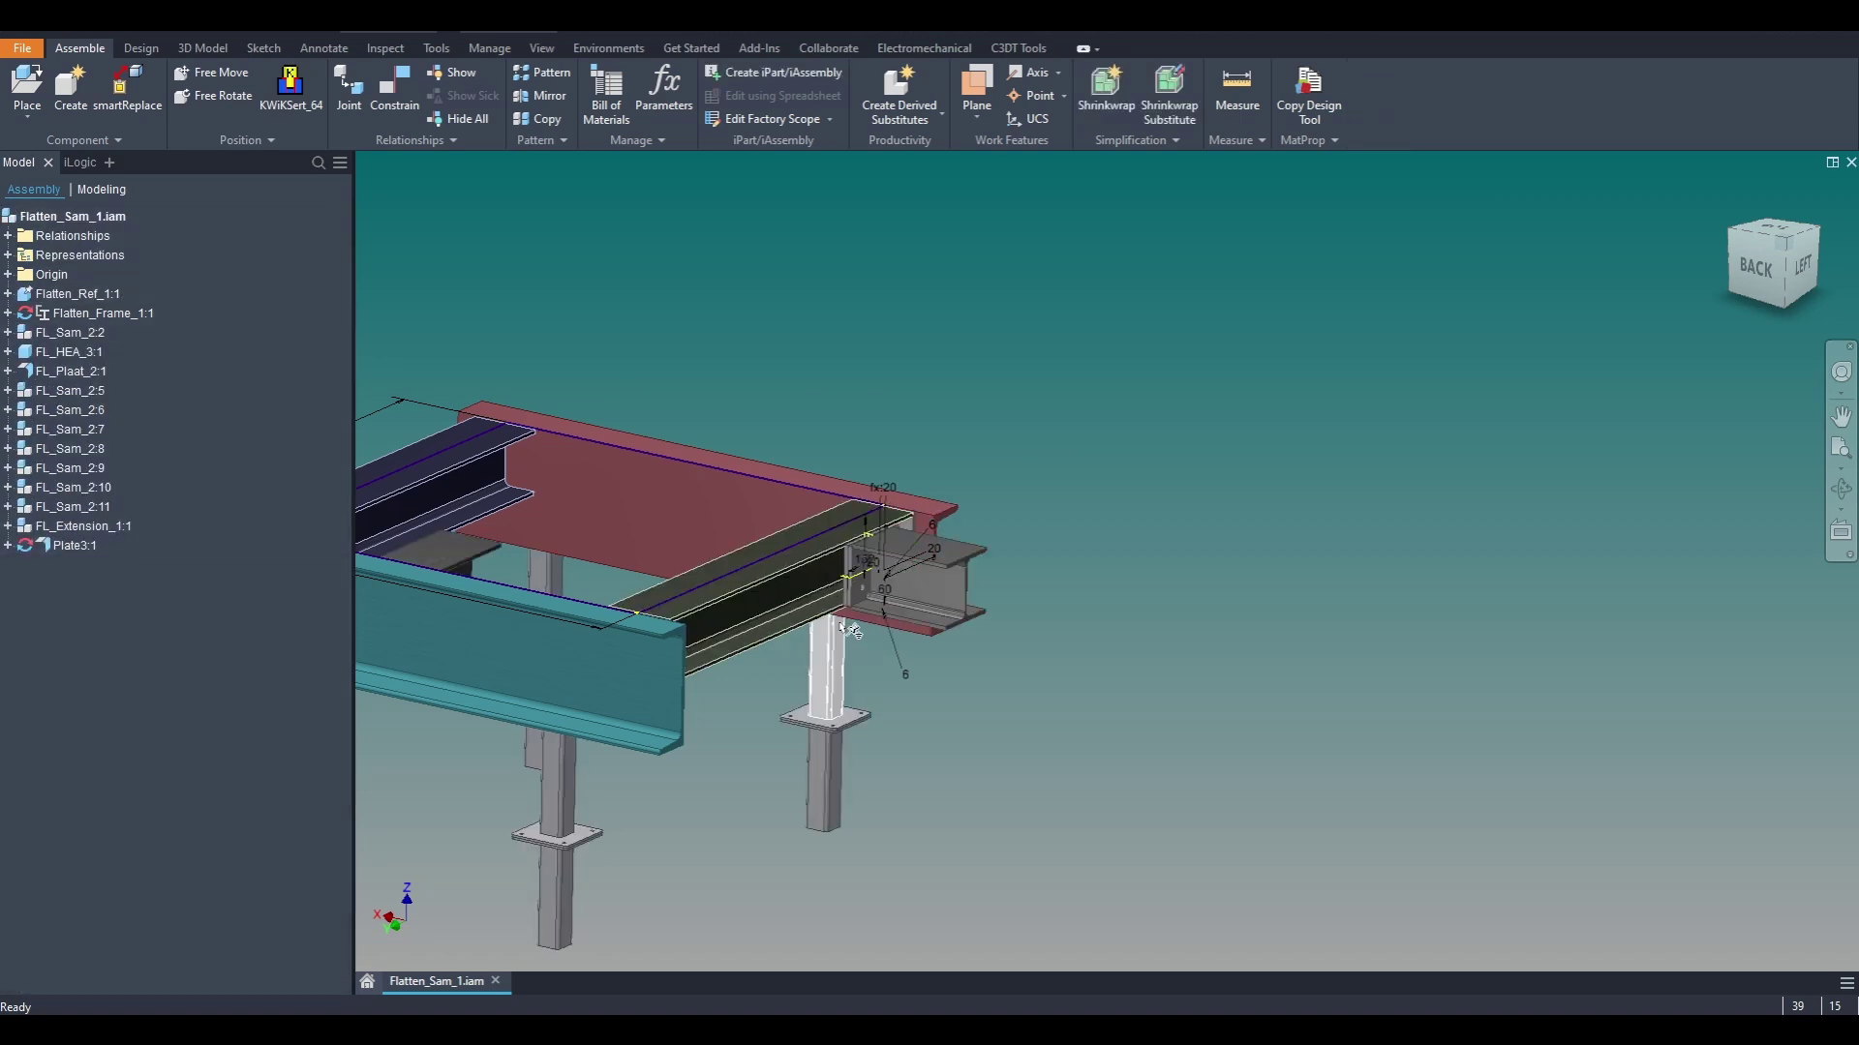
Step: Slide the FL_Extension_1 subassembly along the near HEA 160 beam, away from the red channel
middle_click_drag(1031, 527, 1102, 503)
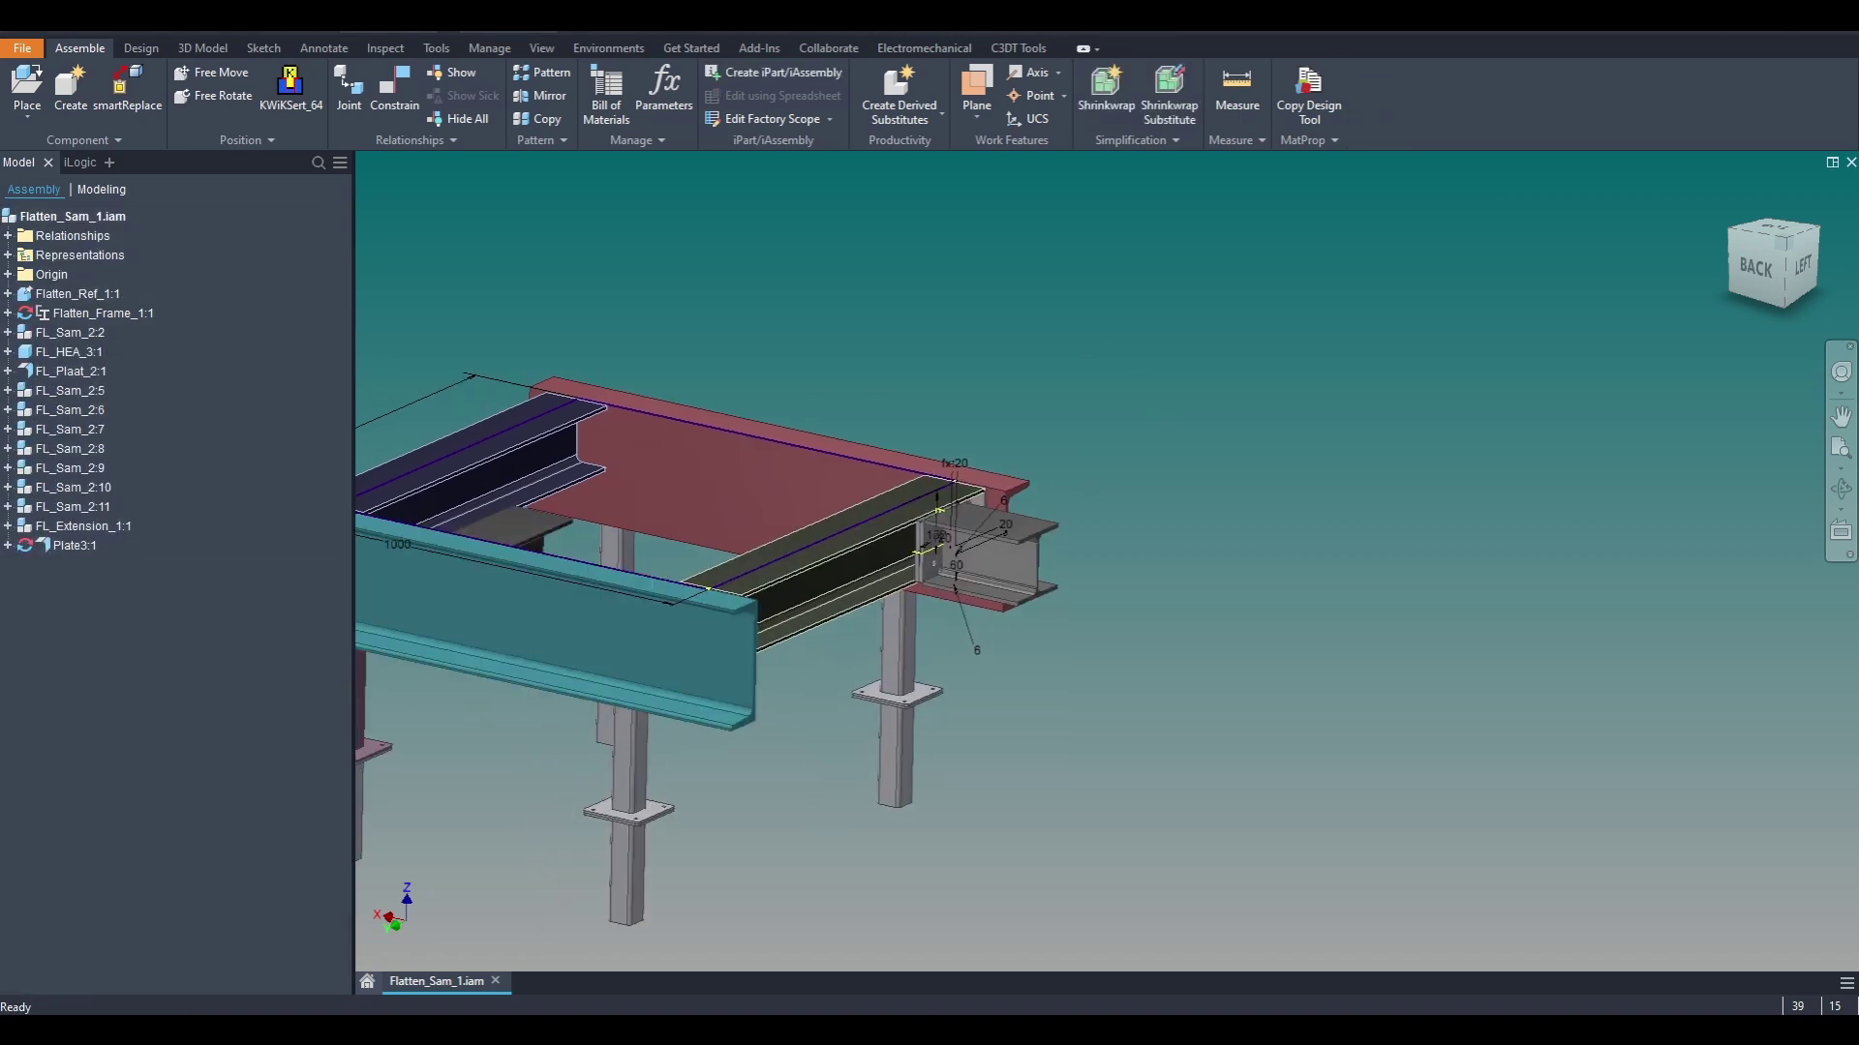
scroll(815, 729, "down", 3)
middle_click_drag(815, 729, 1006, 692)
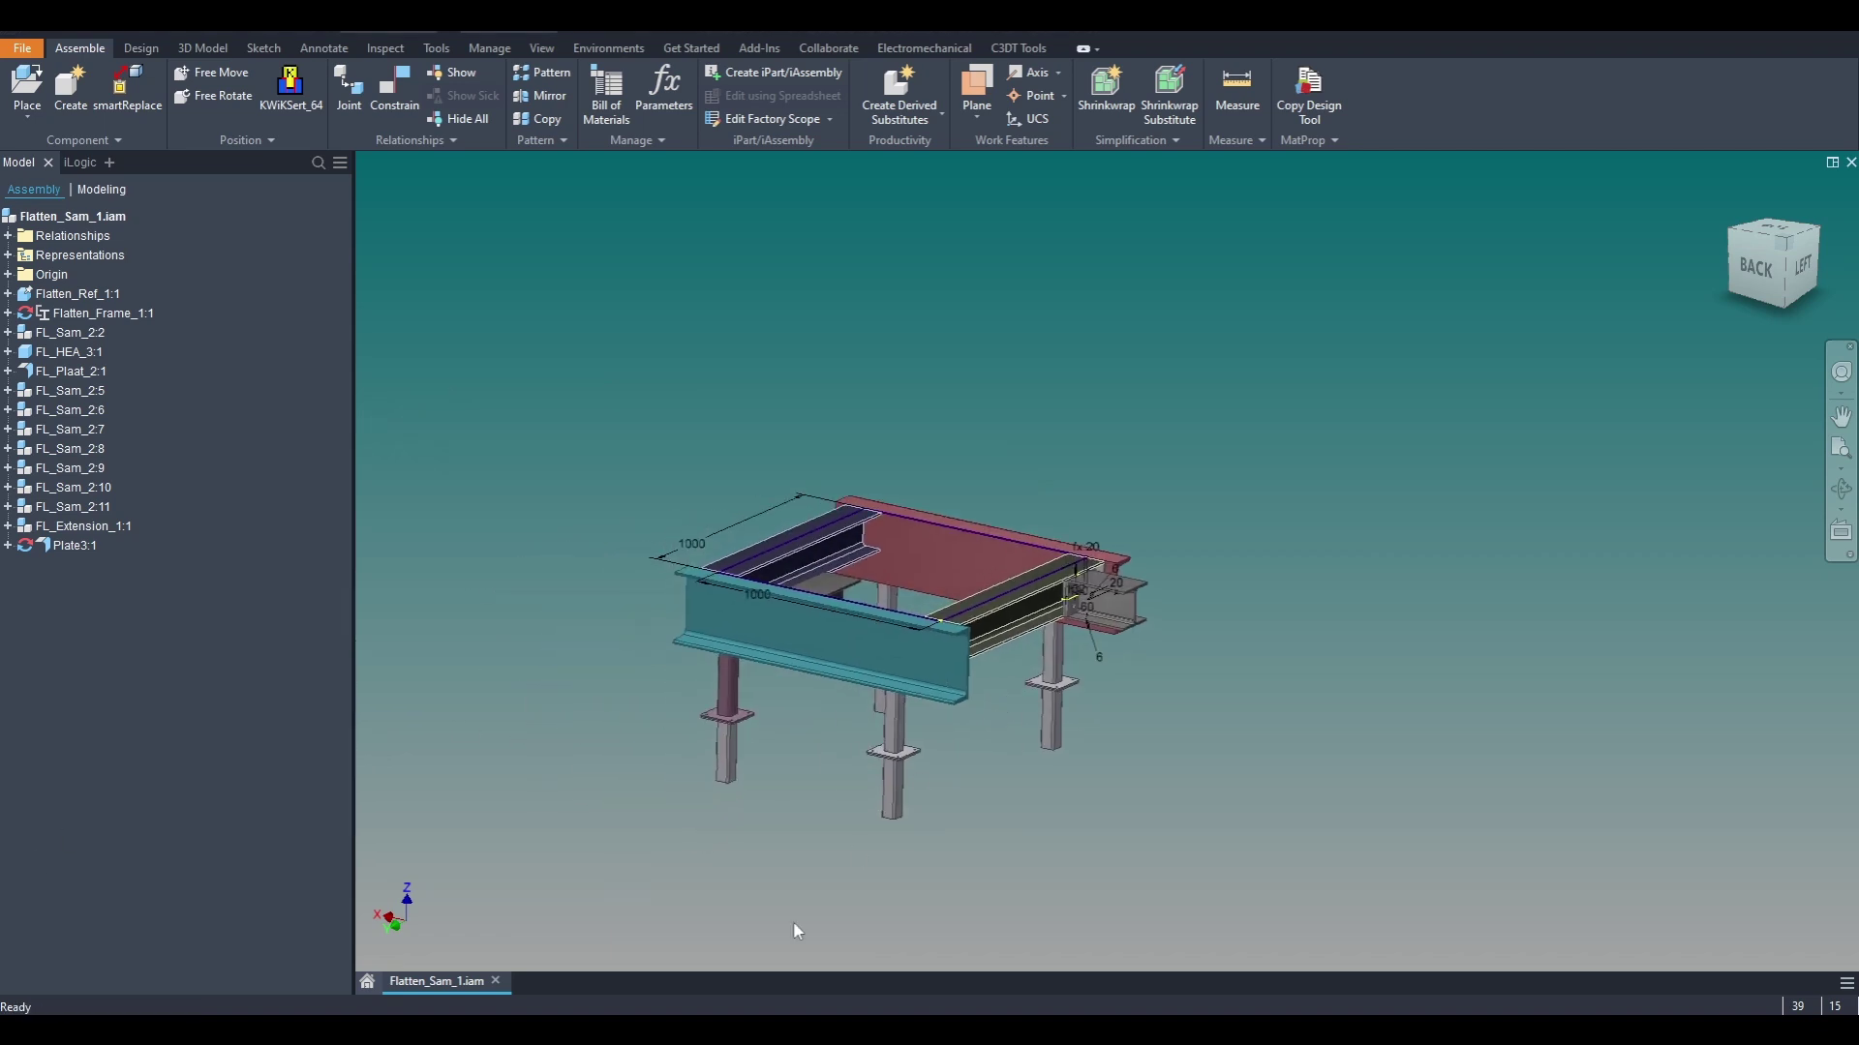
middle_click_drag(875, 662, 854, 624)
scroll(861, 627, "up", 2)
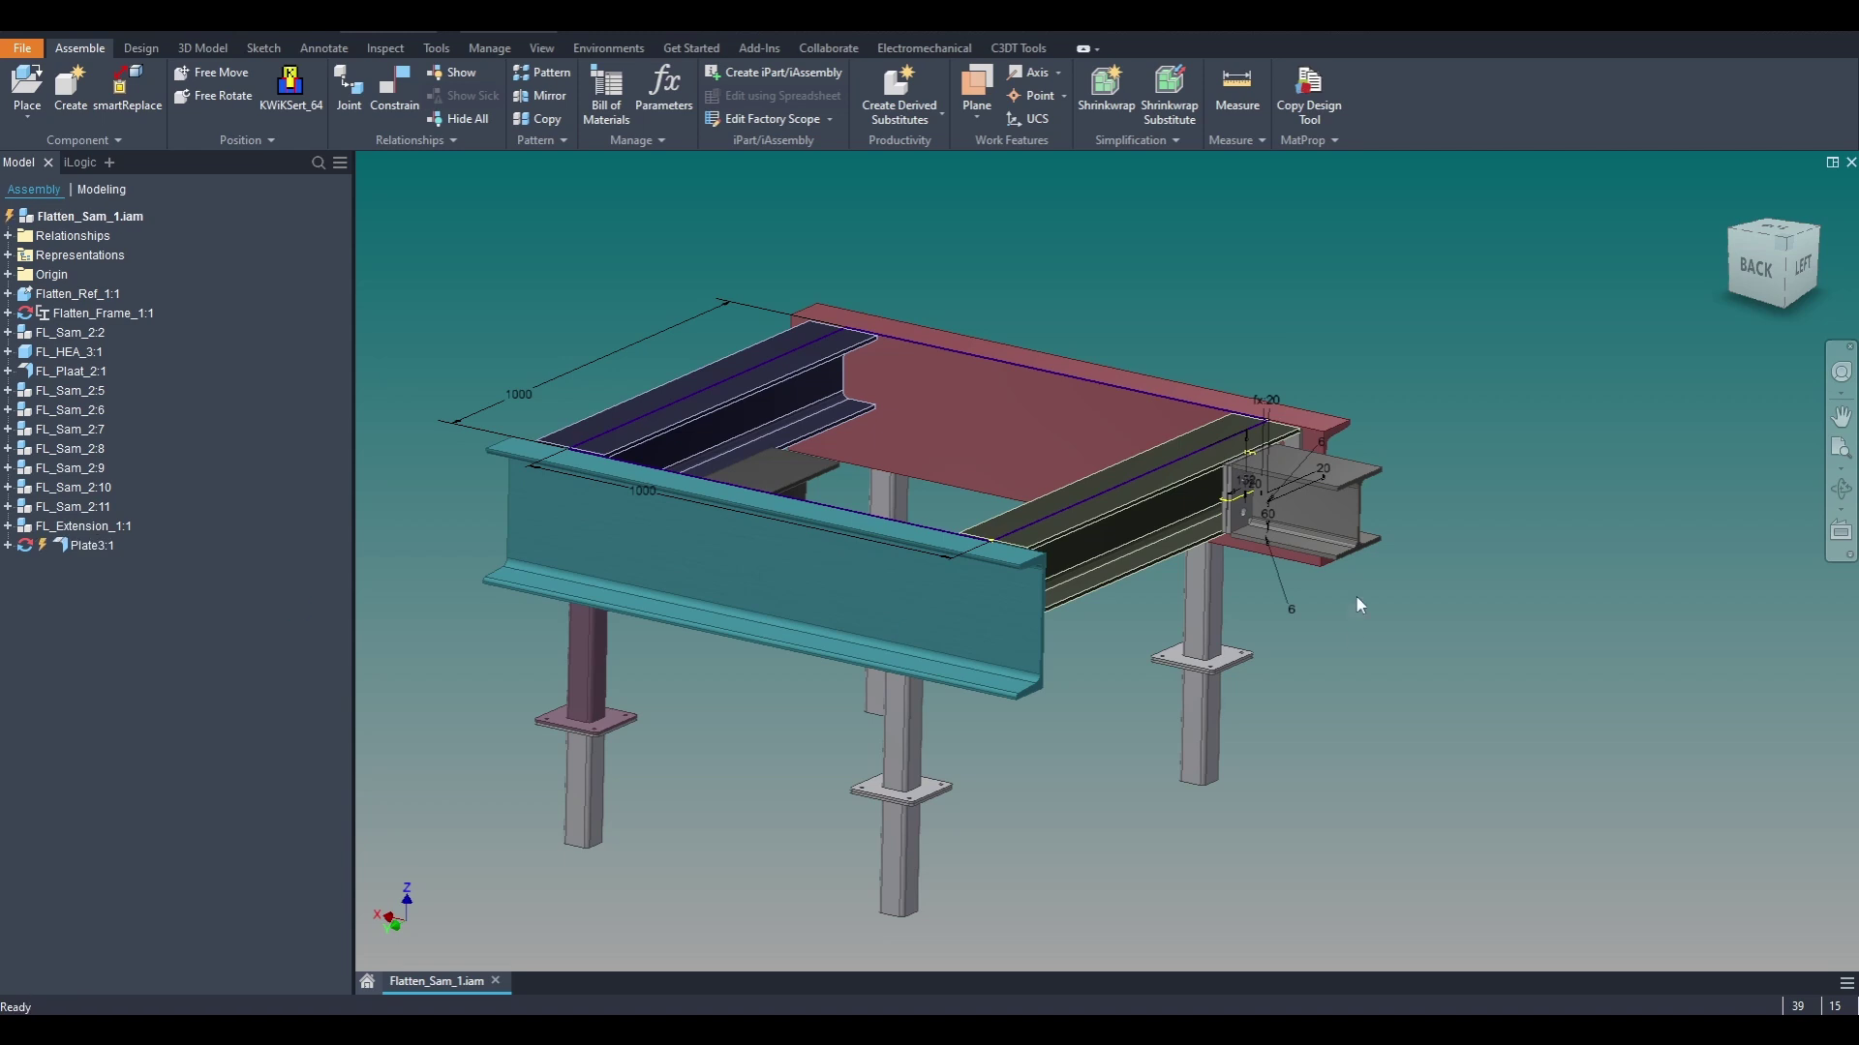
left_click_drag(1326, 508, 1211, 612)
middle_click_drag(1356, 648, 1263, 678)
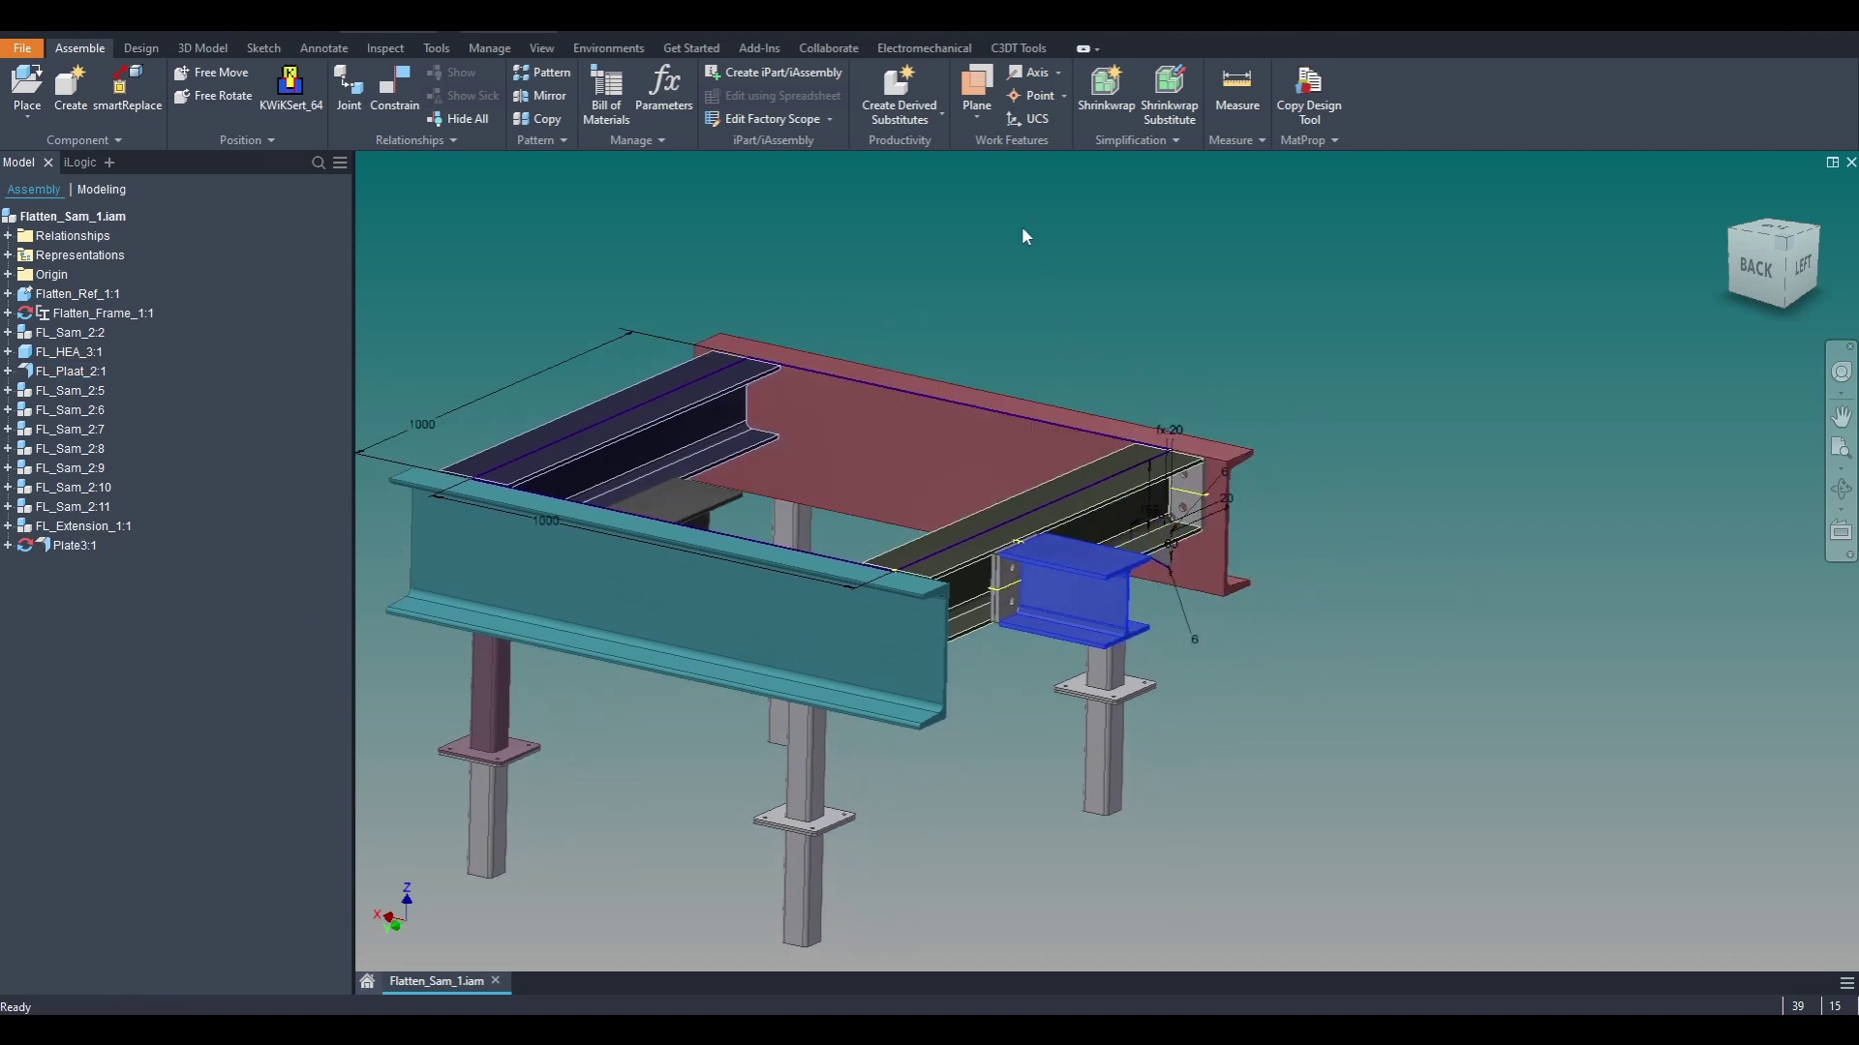
Step: Review the main assembly's relationships and flatten the whole structure into a new assembly with Flatten Assy All
left_click(1030, 51)
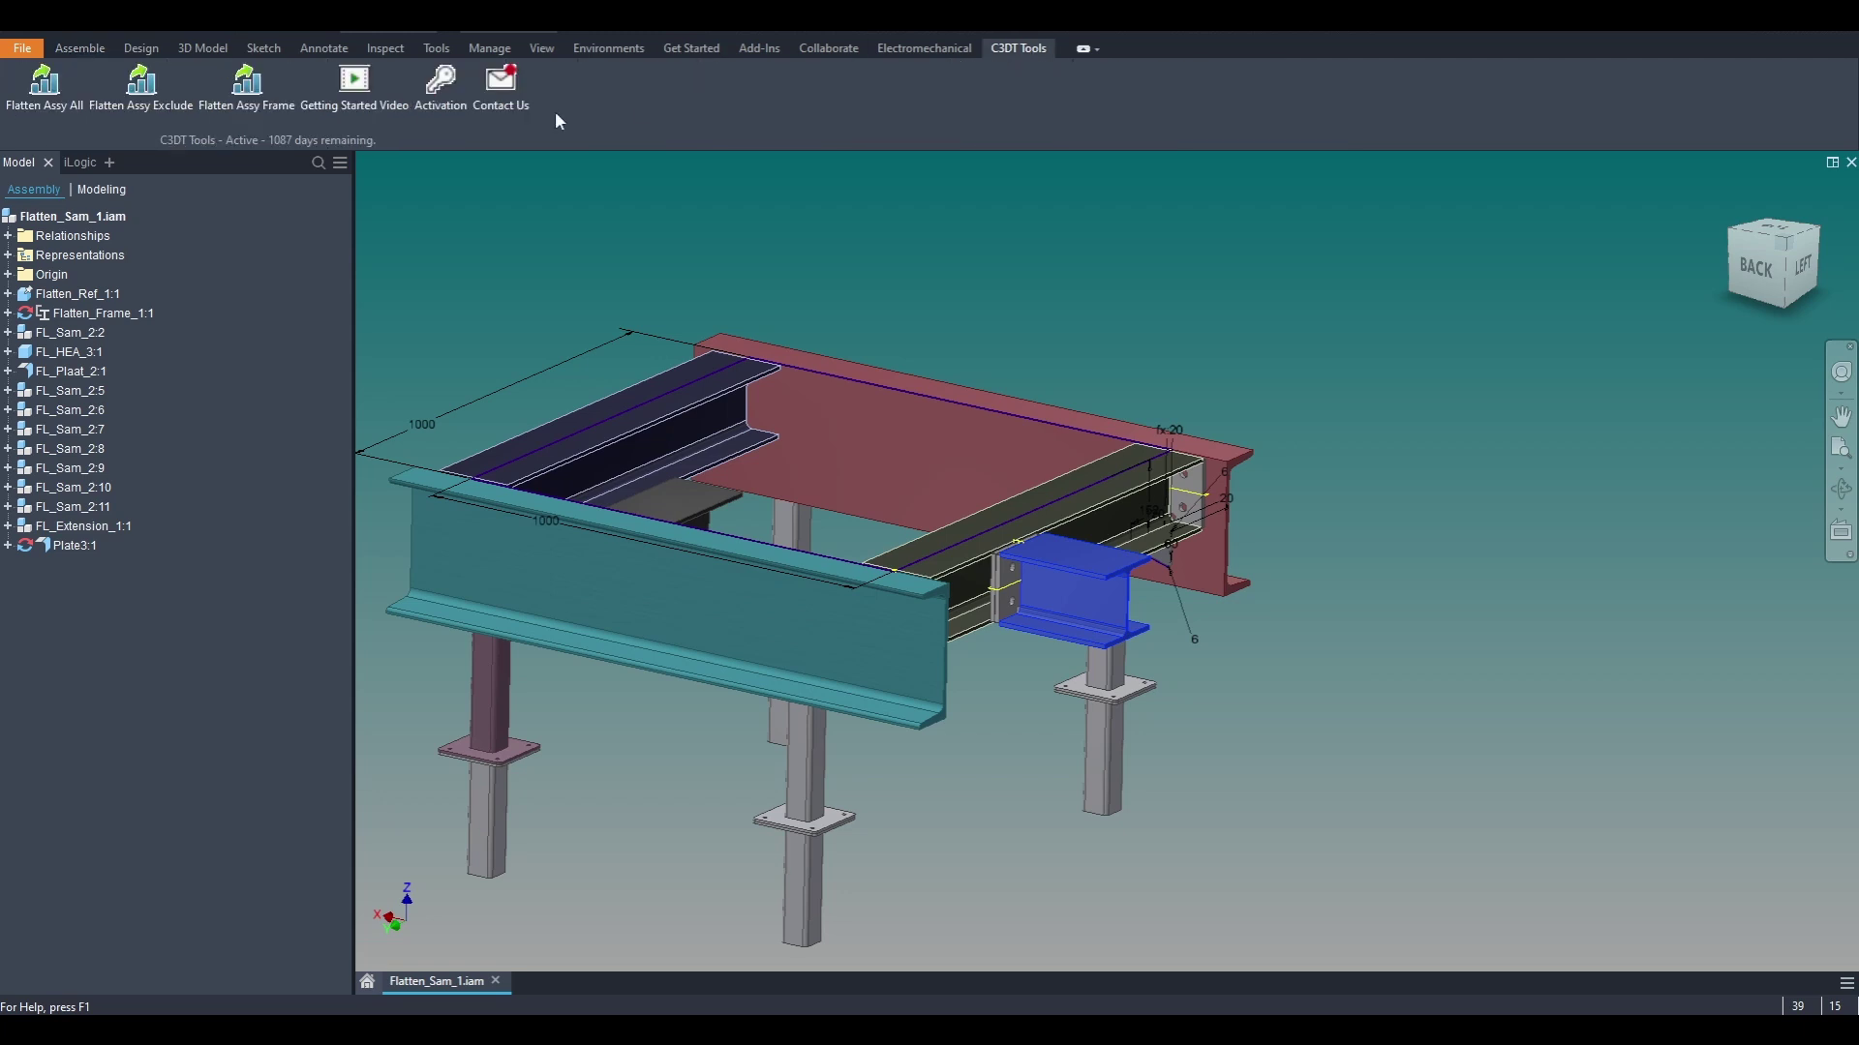
left_click(8, 237)
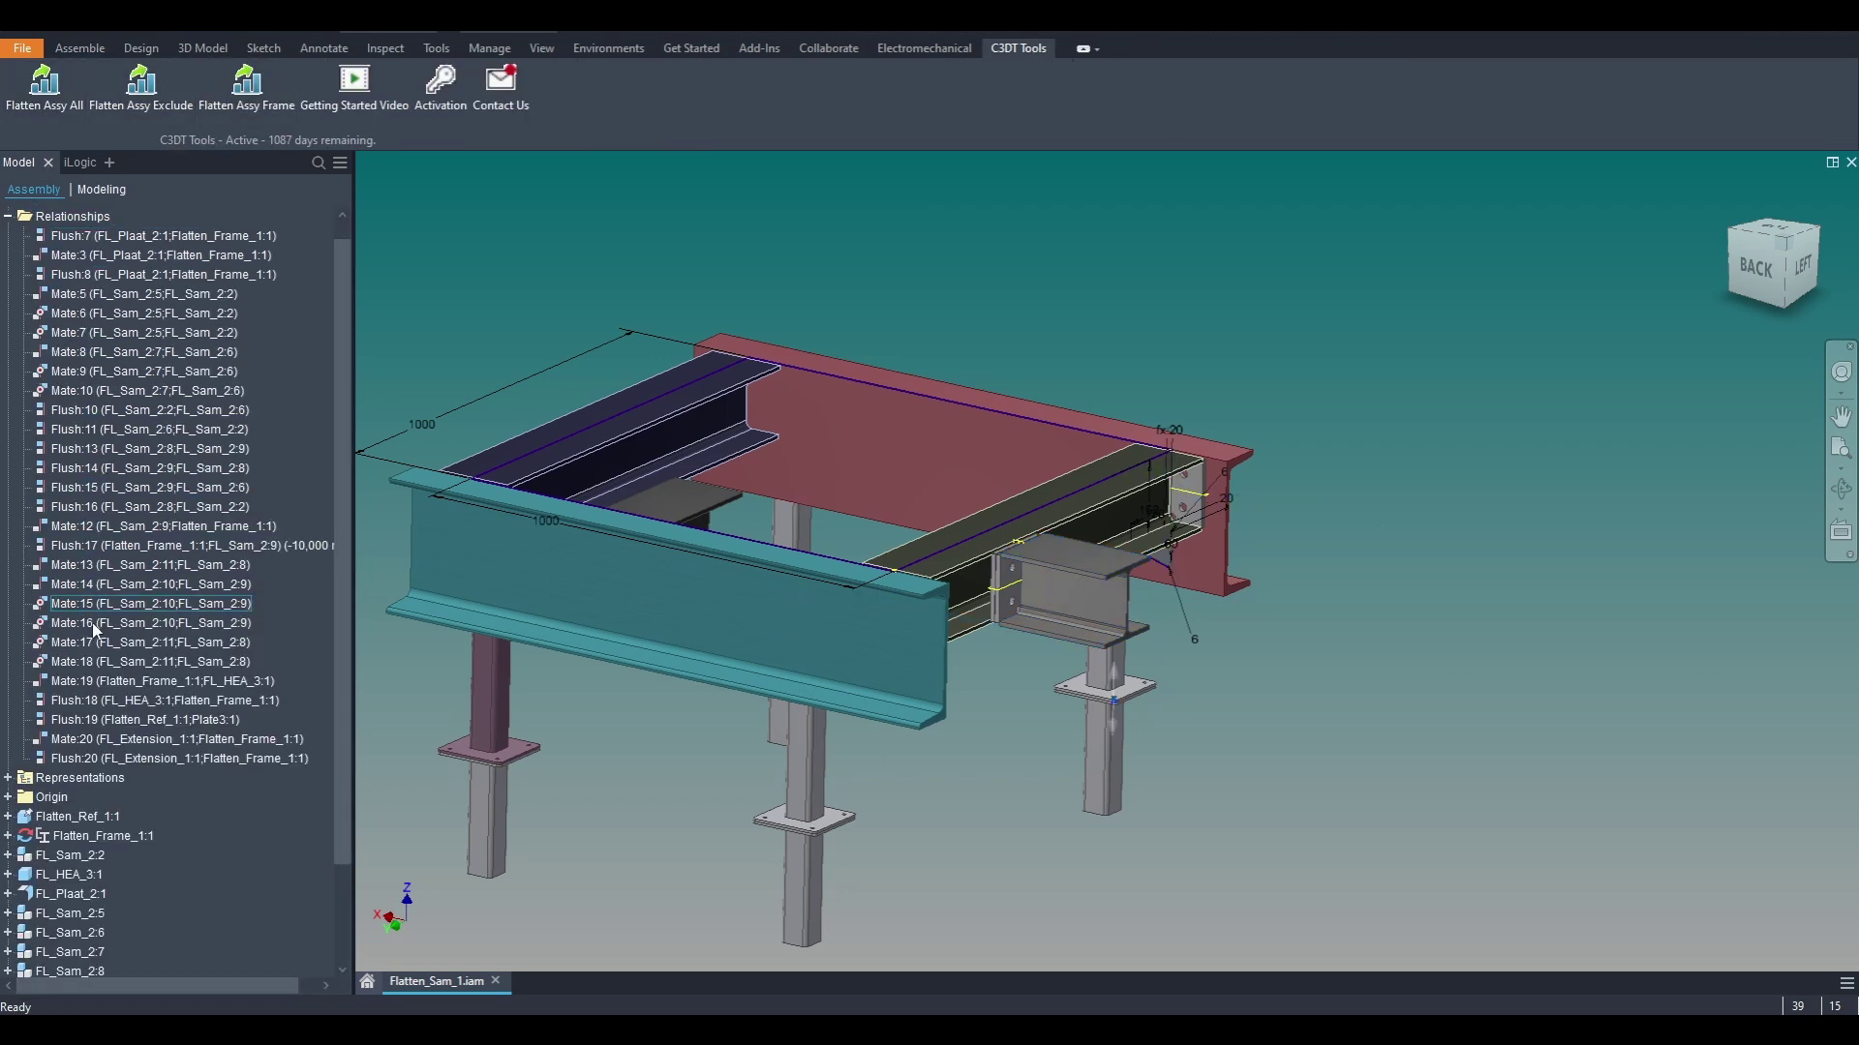
left_click(7, 216)
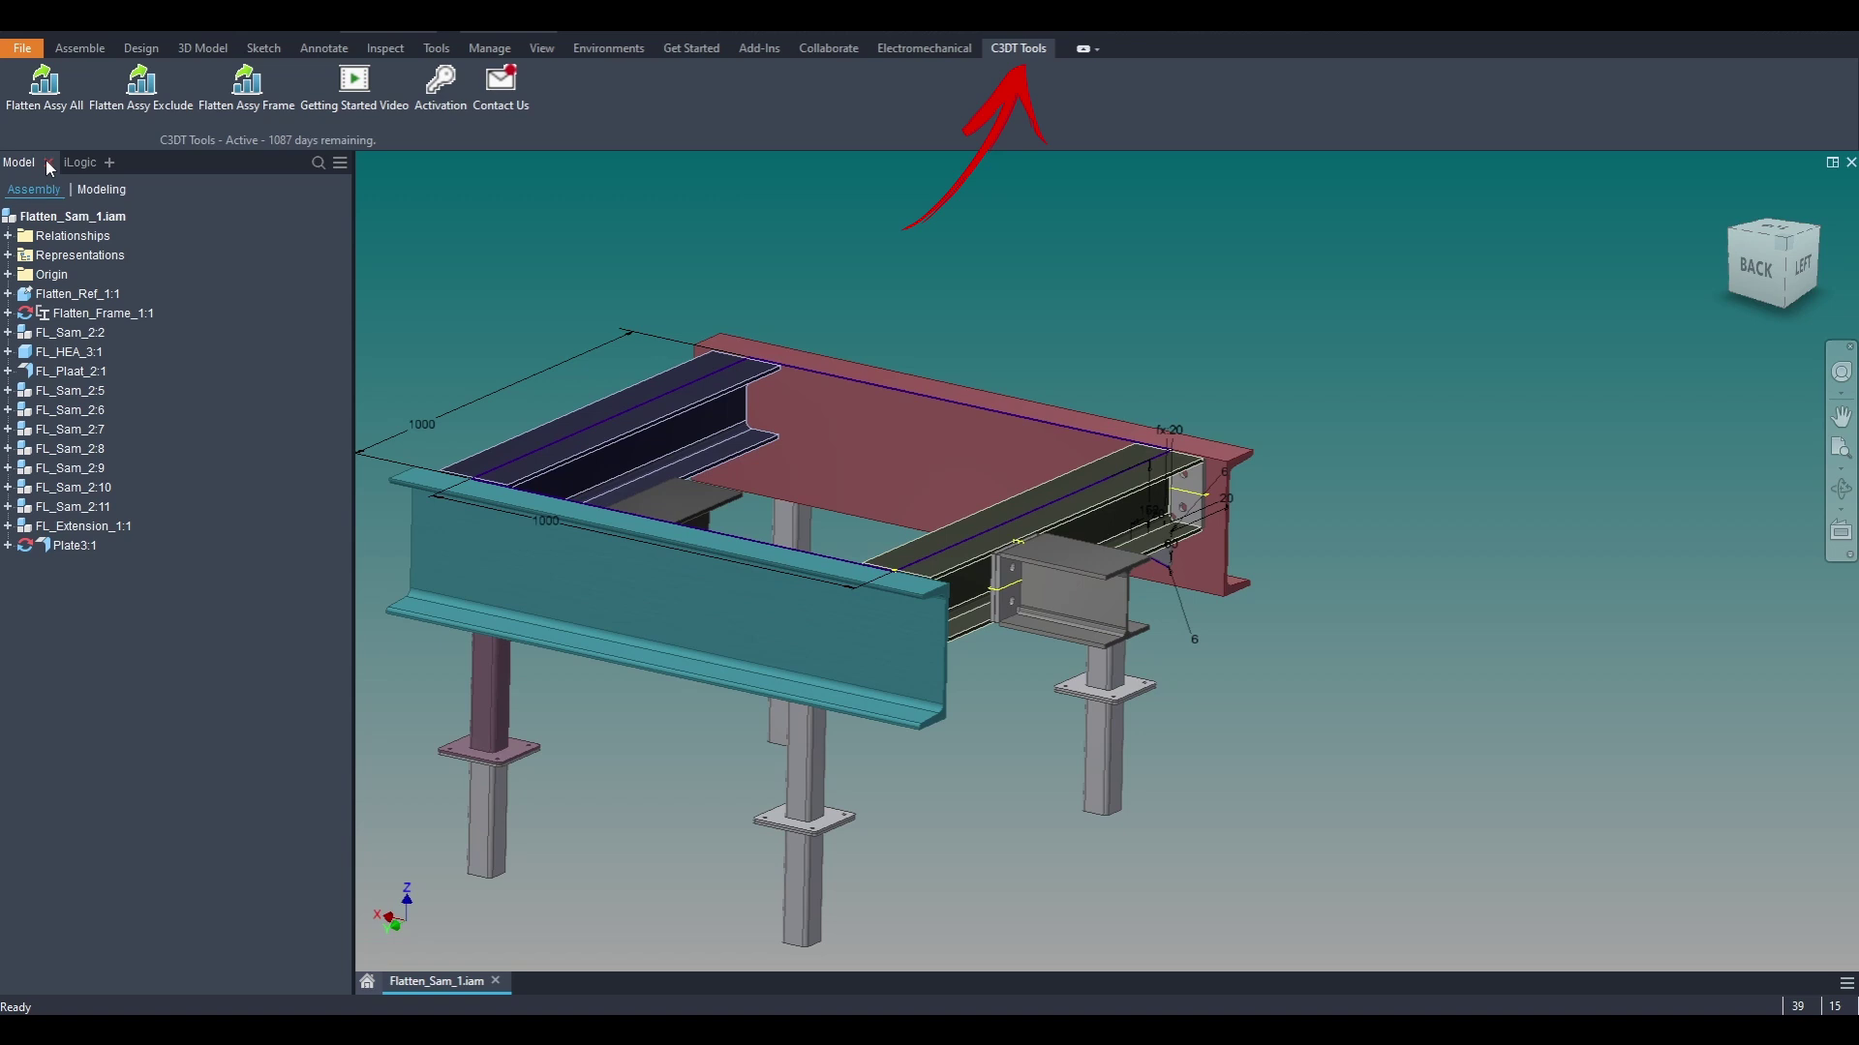
left_click(45, 89)
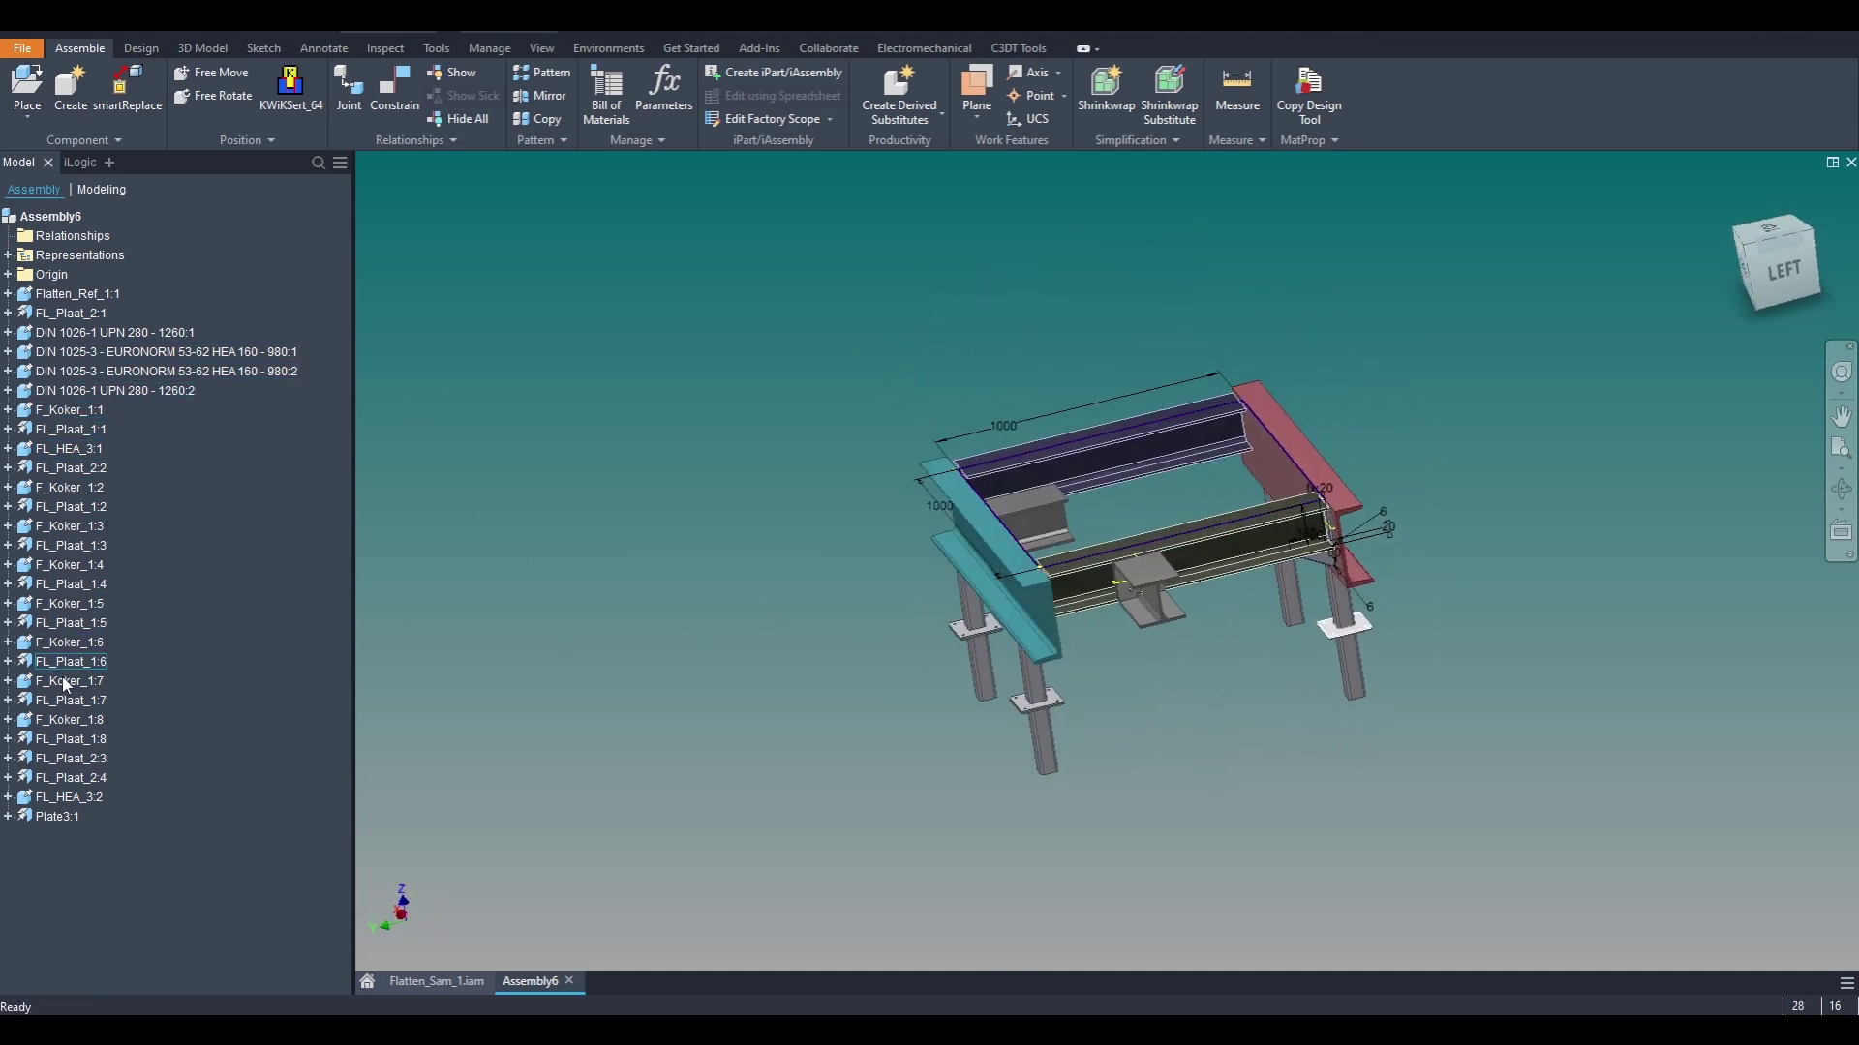
Step: Check the flattened assembly's relationships and whether the teal UPN 280 beam is grounded
left_click(56, 238)
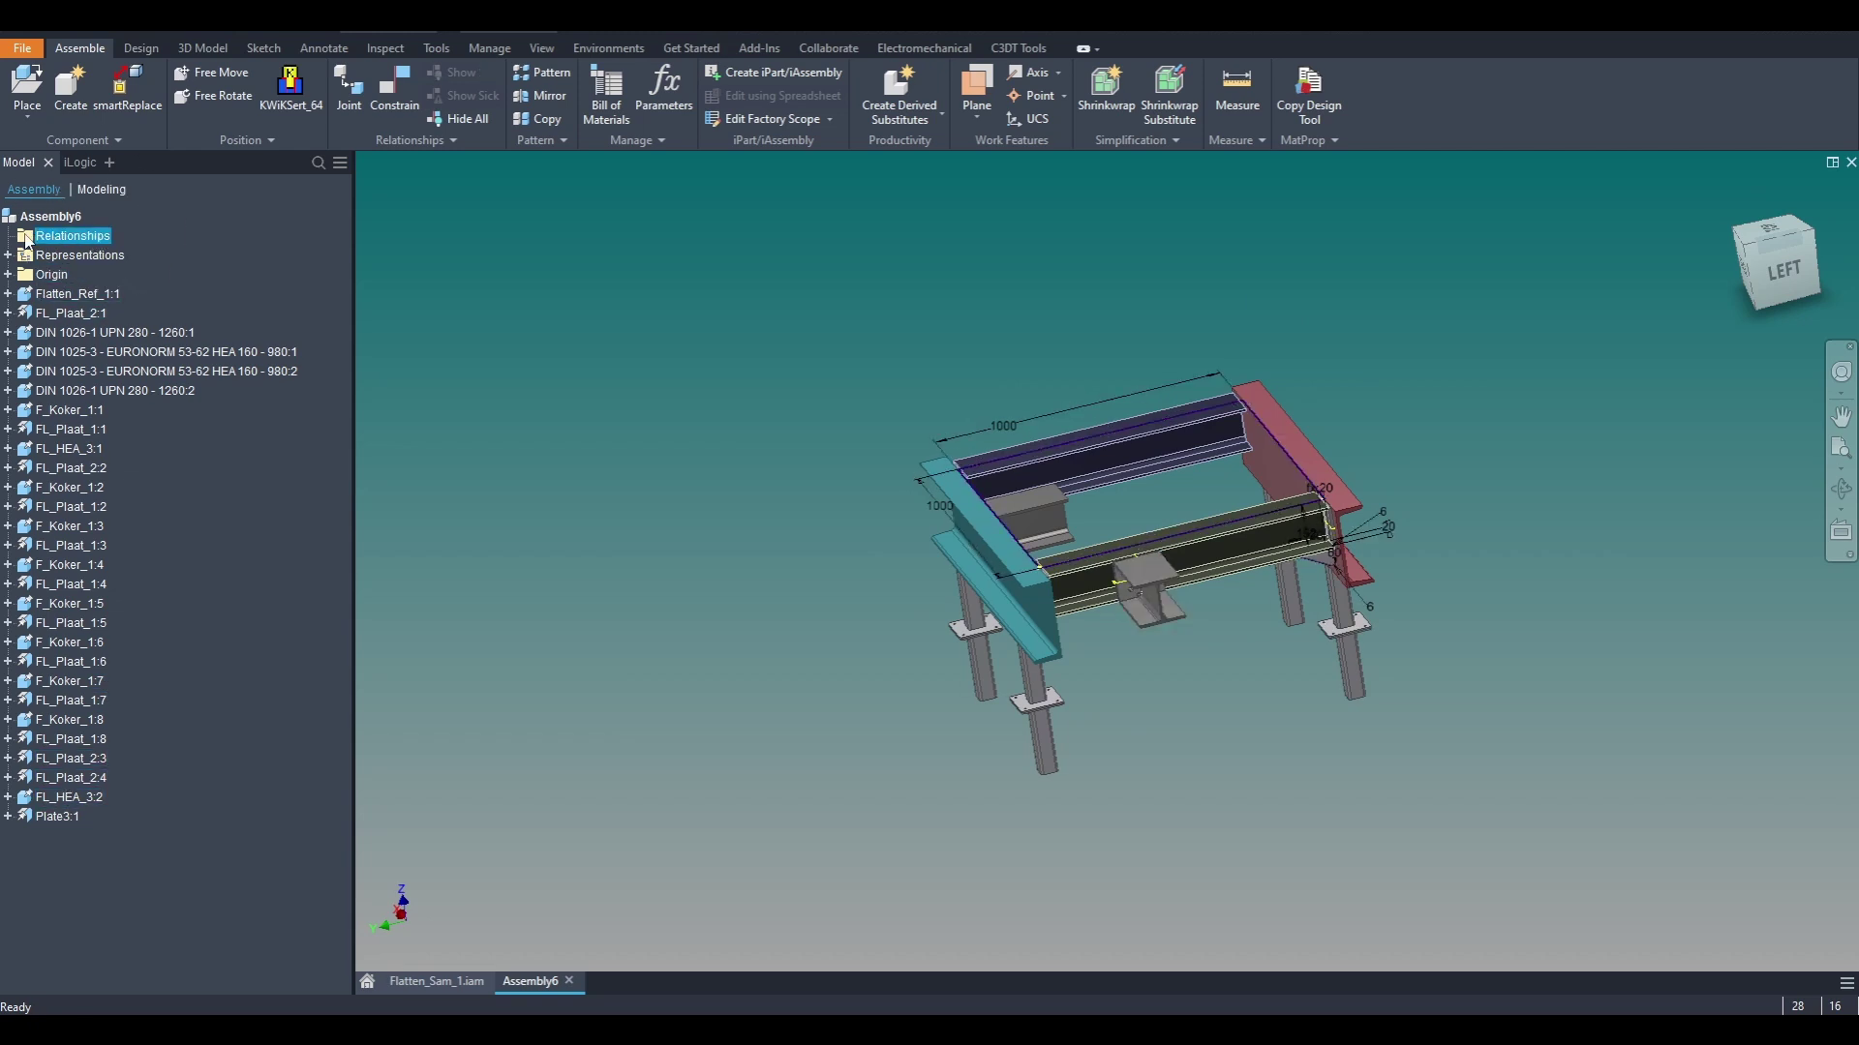
left_click(983, 610)
right_click(979, 602)
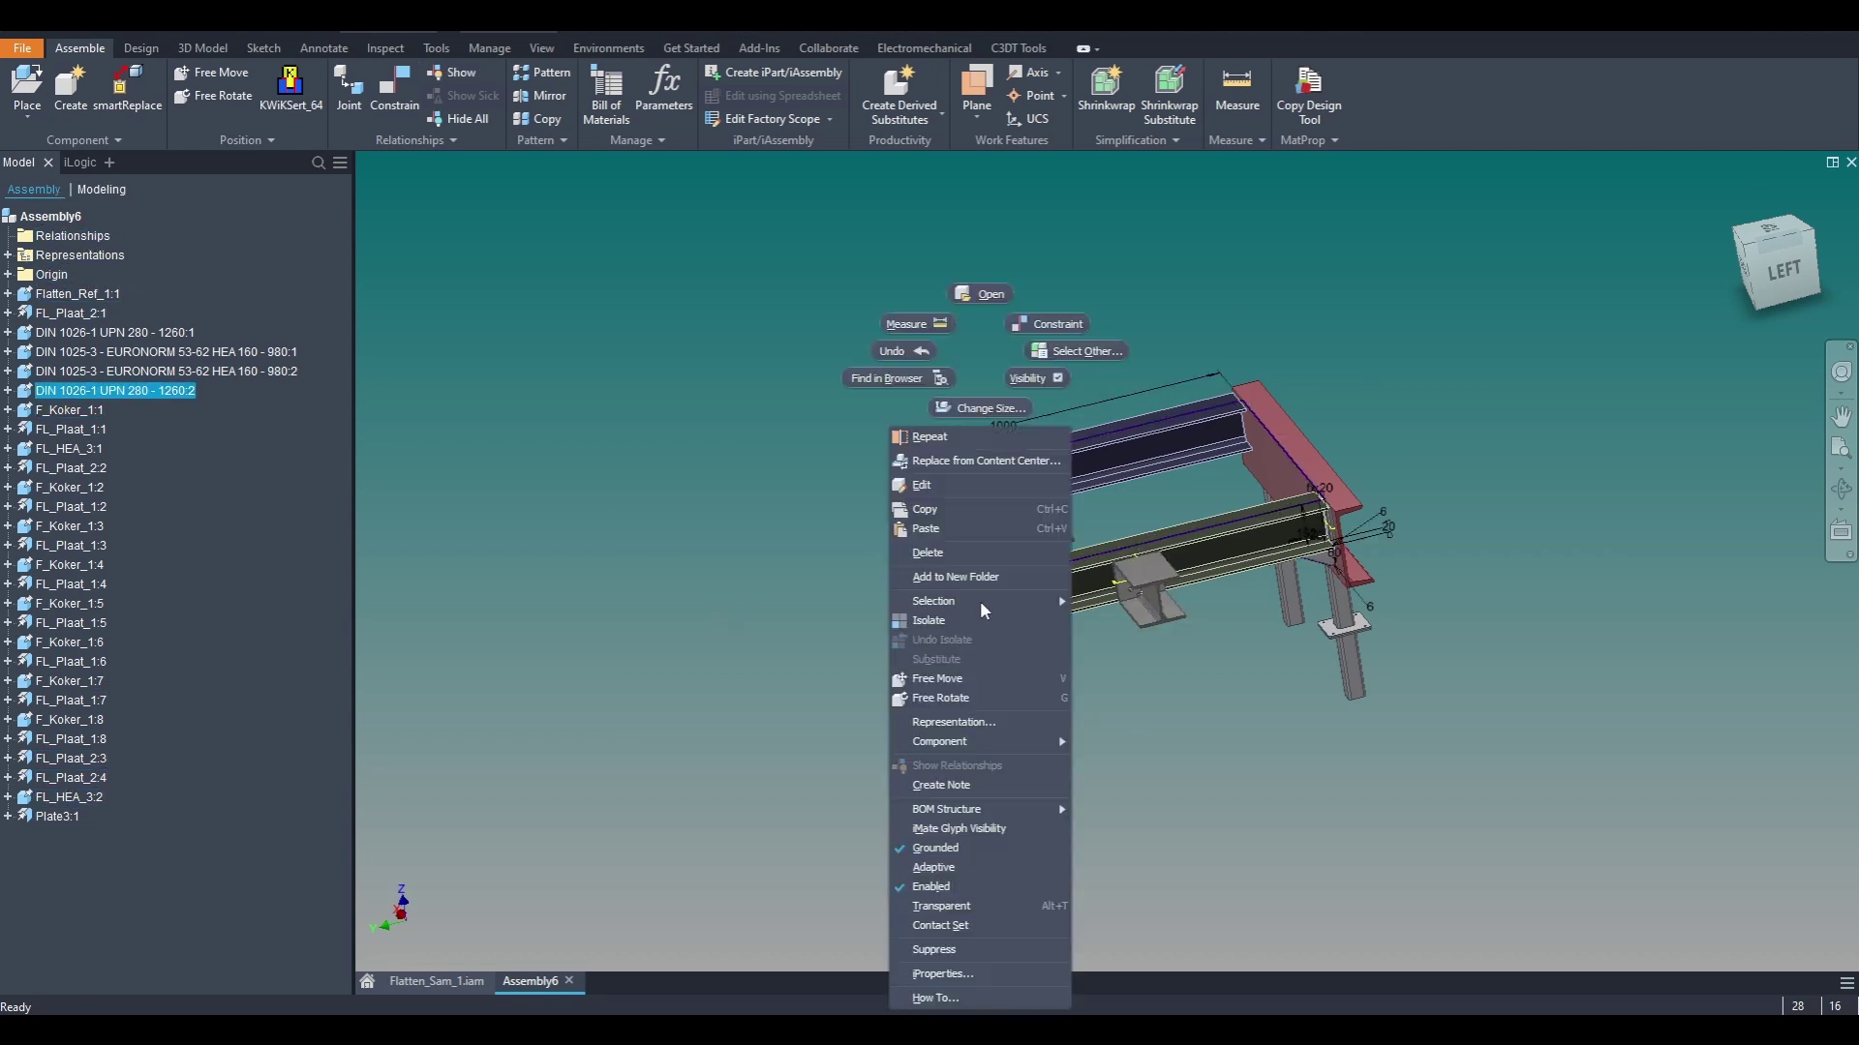
left_click(957, 850)
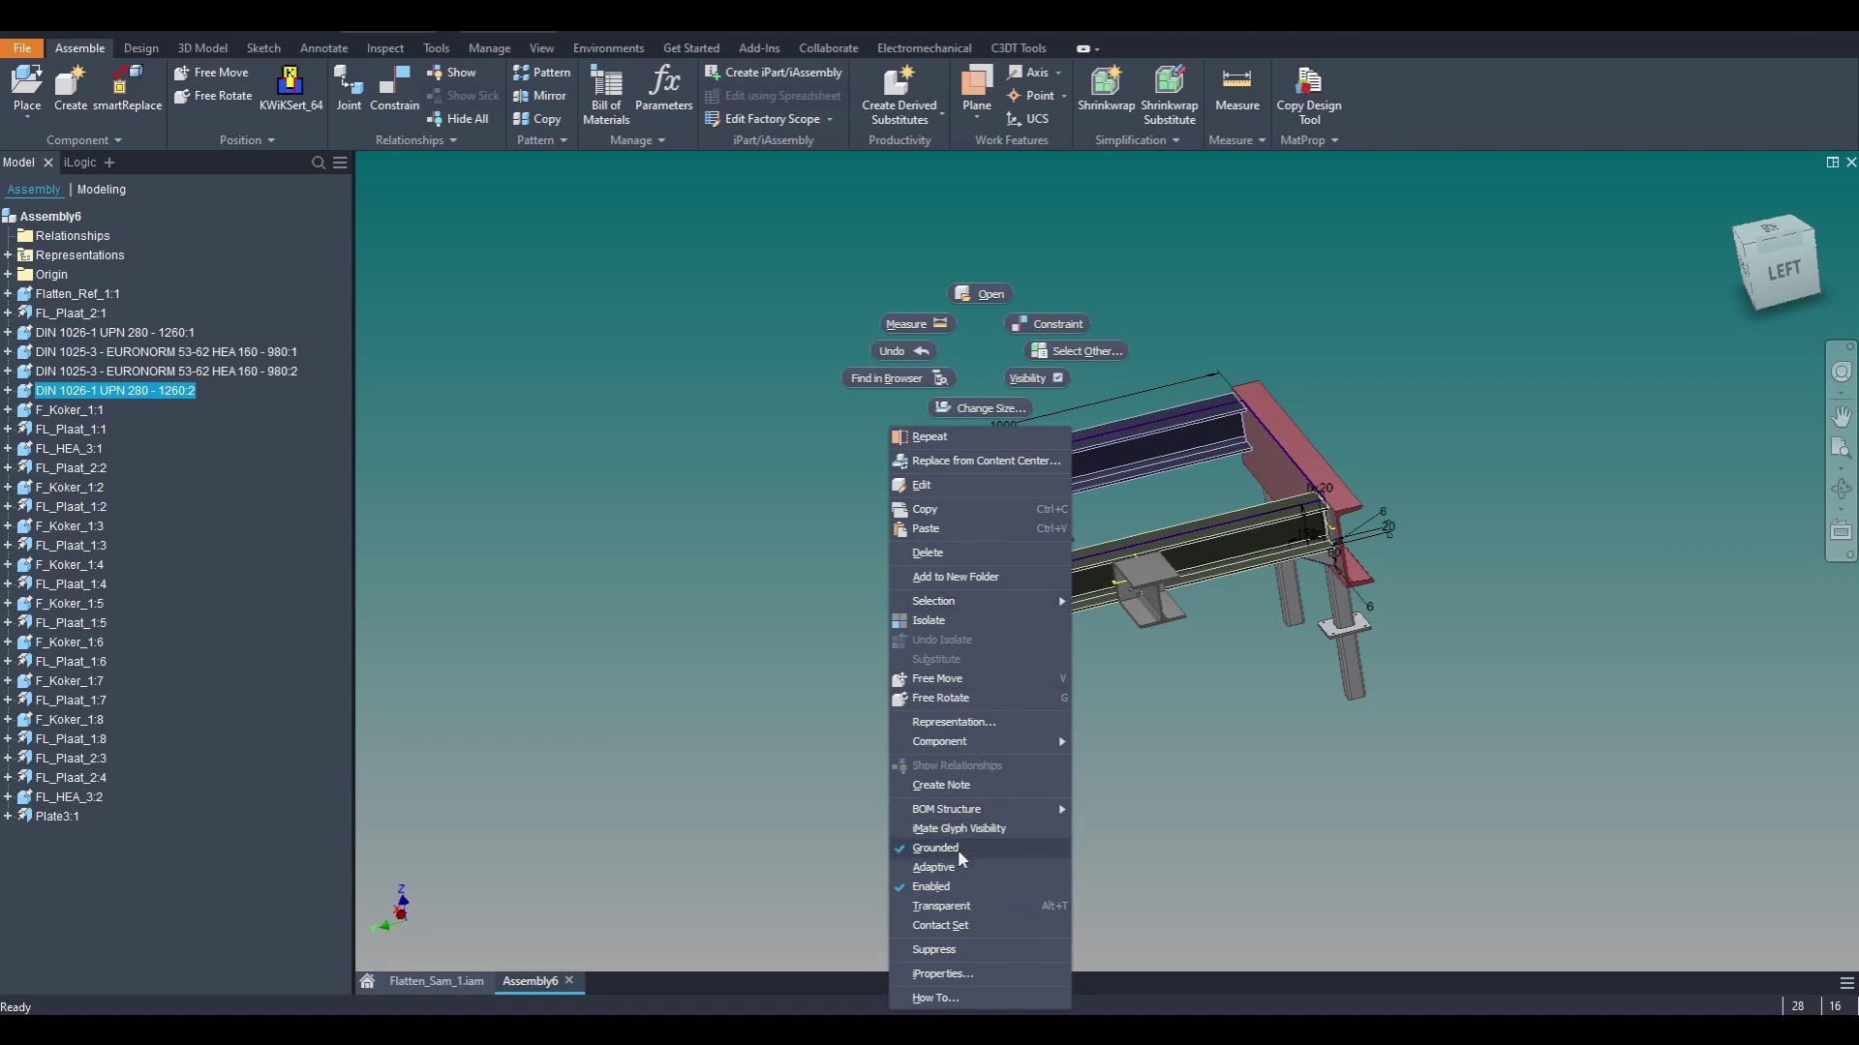
left_click(677, 718)
Step: Try demoting the near HEA 160 beam with plates FL_Plaat_2:1, FL_Plaat_2:2 and FL_Plaat_2:3 into a new subassembly, cancelling before it is created
middle_click_drag(764, 553, 506, 550)
left_click(567, 548)
middle_click_drag(788, 590, 644, 574)
scroll(639, 596, "up", 8)
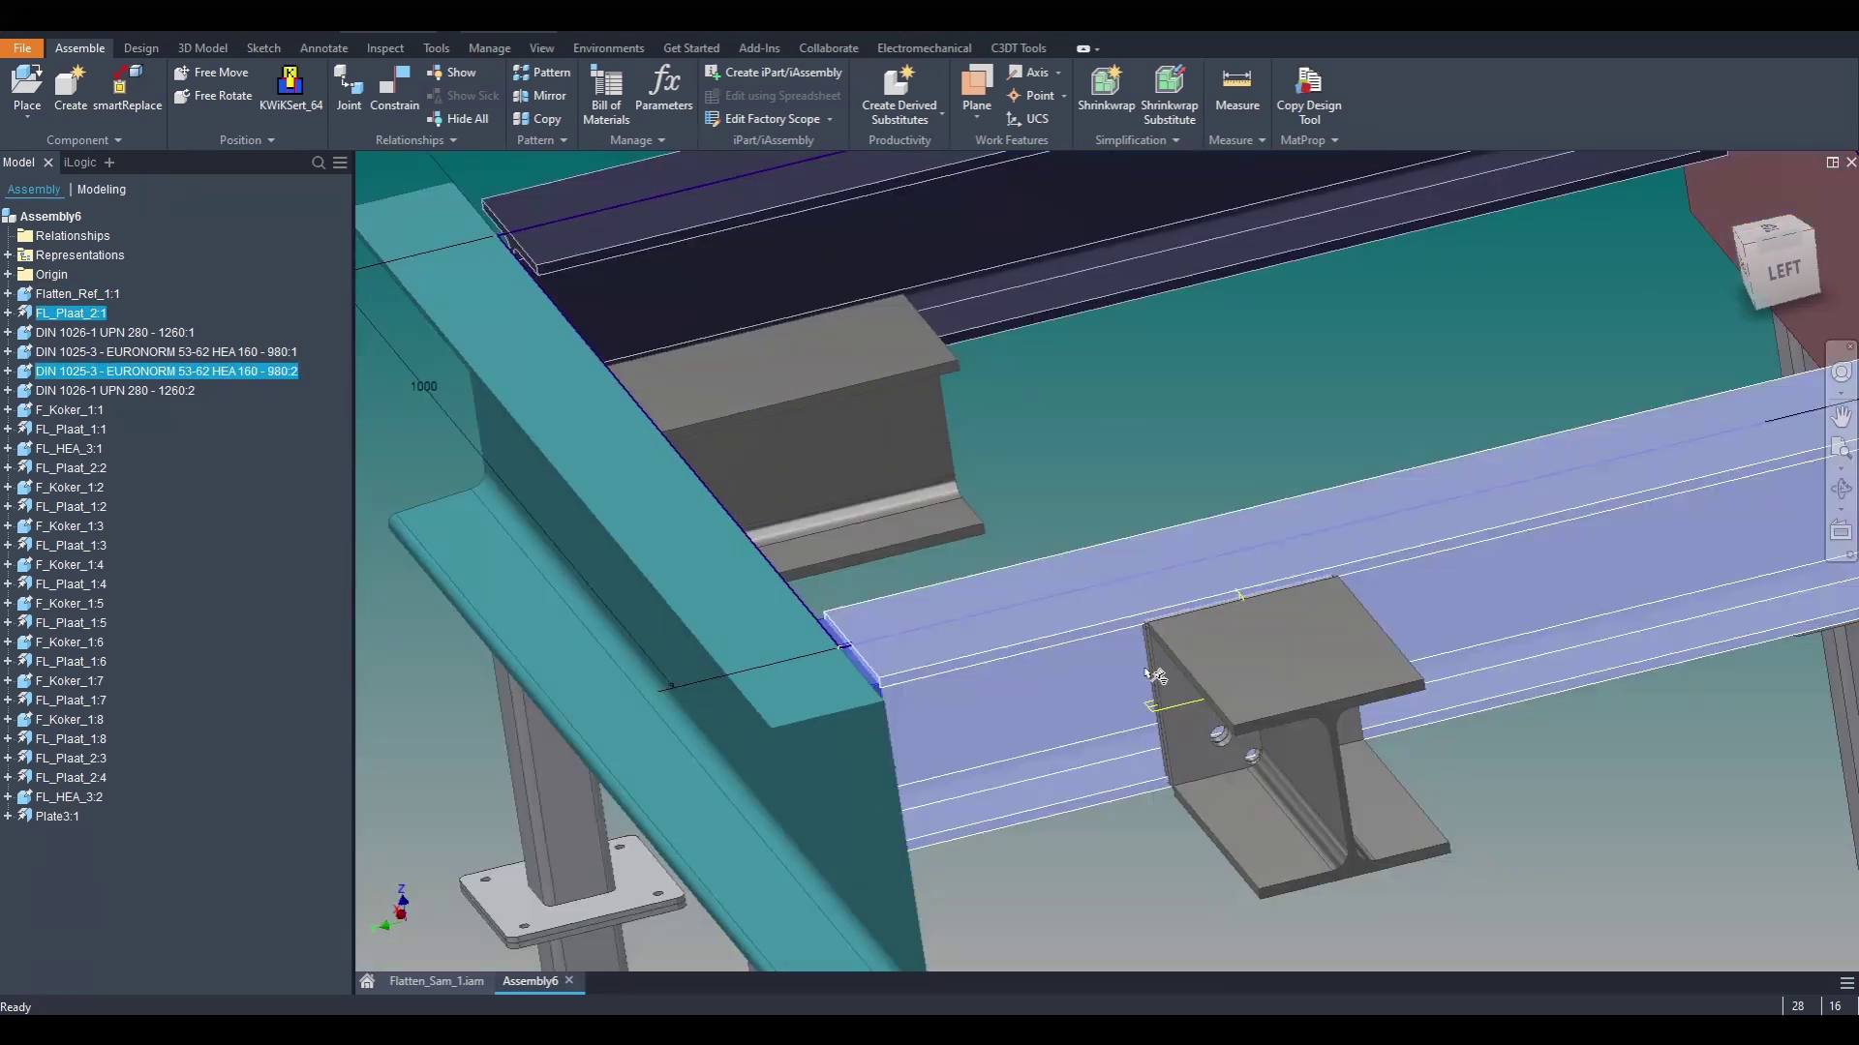
scroll(1170, 655, "up", 6)
left_click(977, 561, "ctrl")
scroll(976, 559, "down", 6)
scroll(1639, 399, "up", 3)
middle_click_drag(1639, 398, 1054, 578)
left_click(1222, 518, "ctrl")
scroll(1120, 549, "down", 5)
right_click(950, 579)
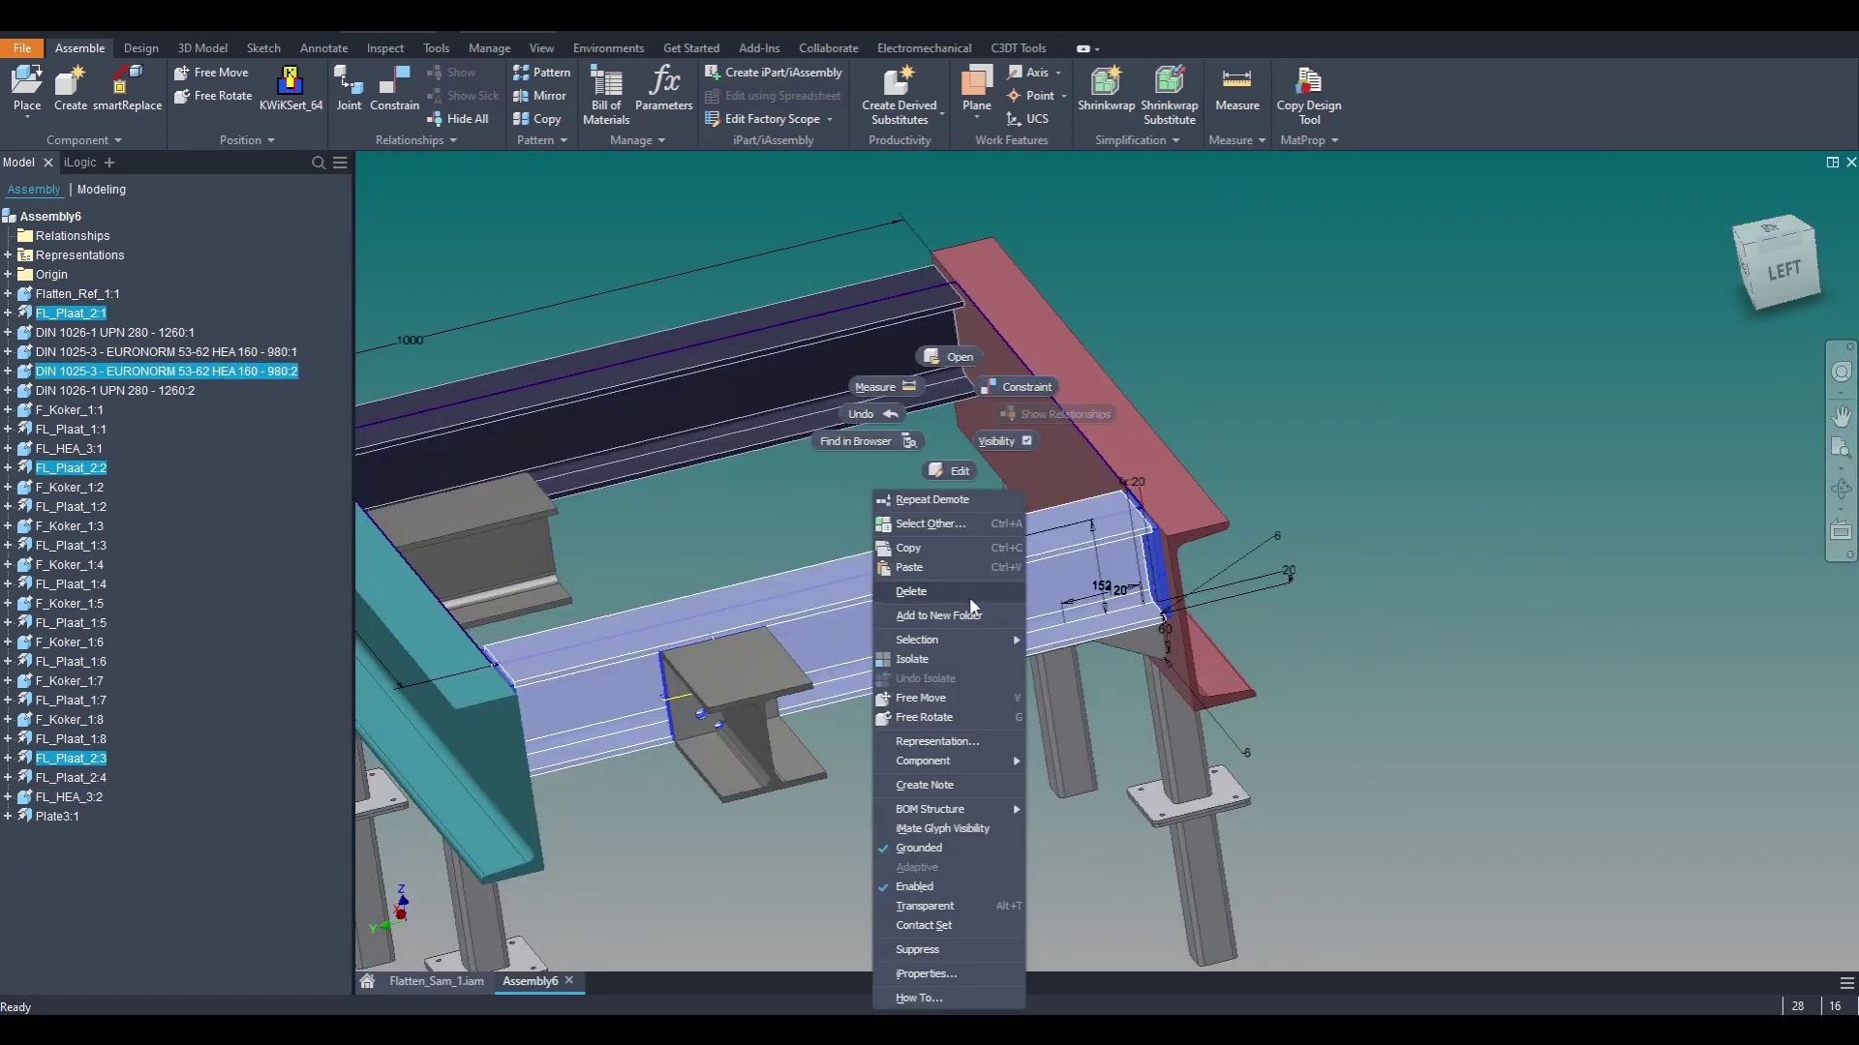
mouse_move(945, 760)
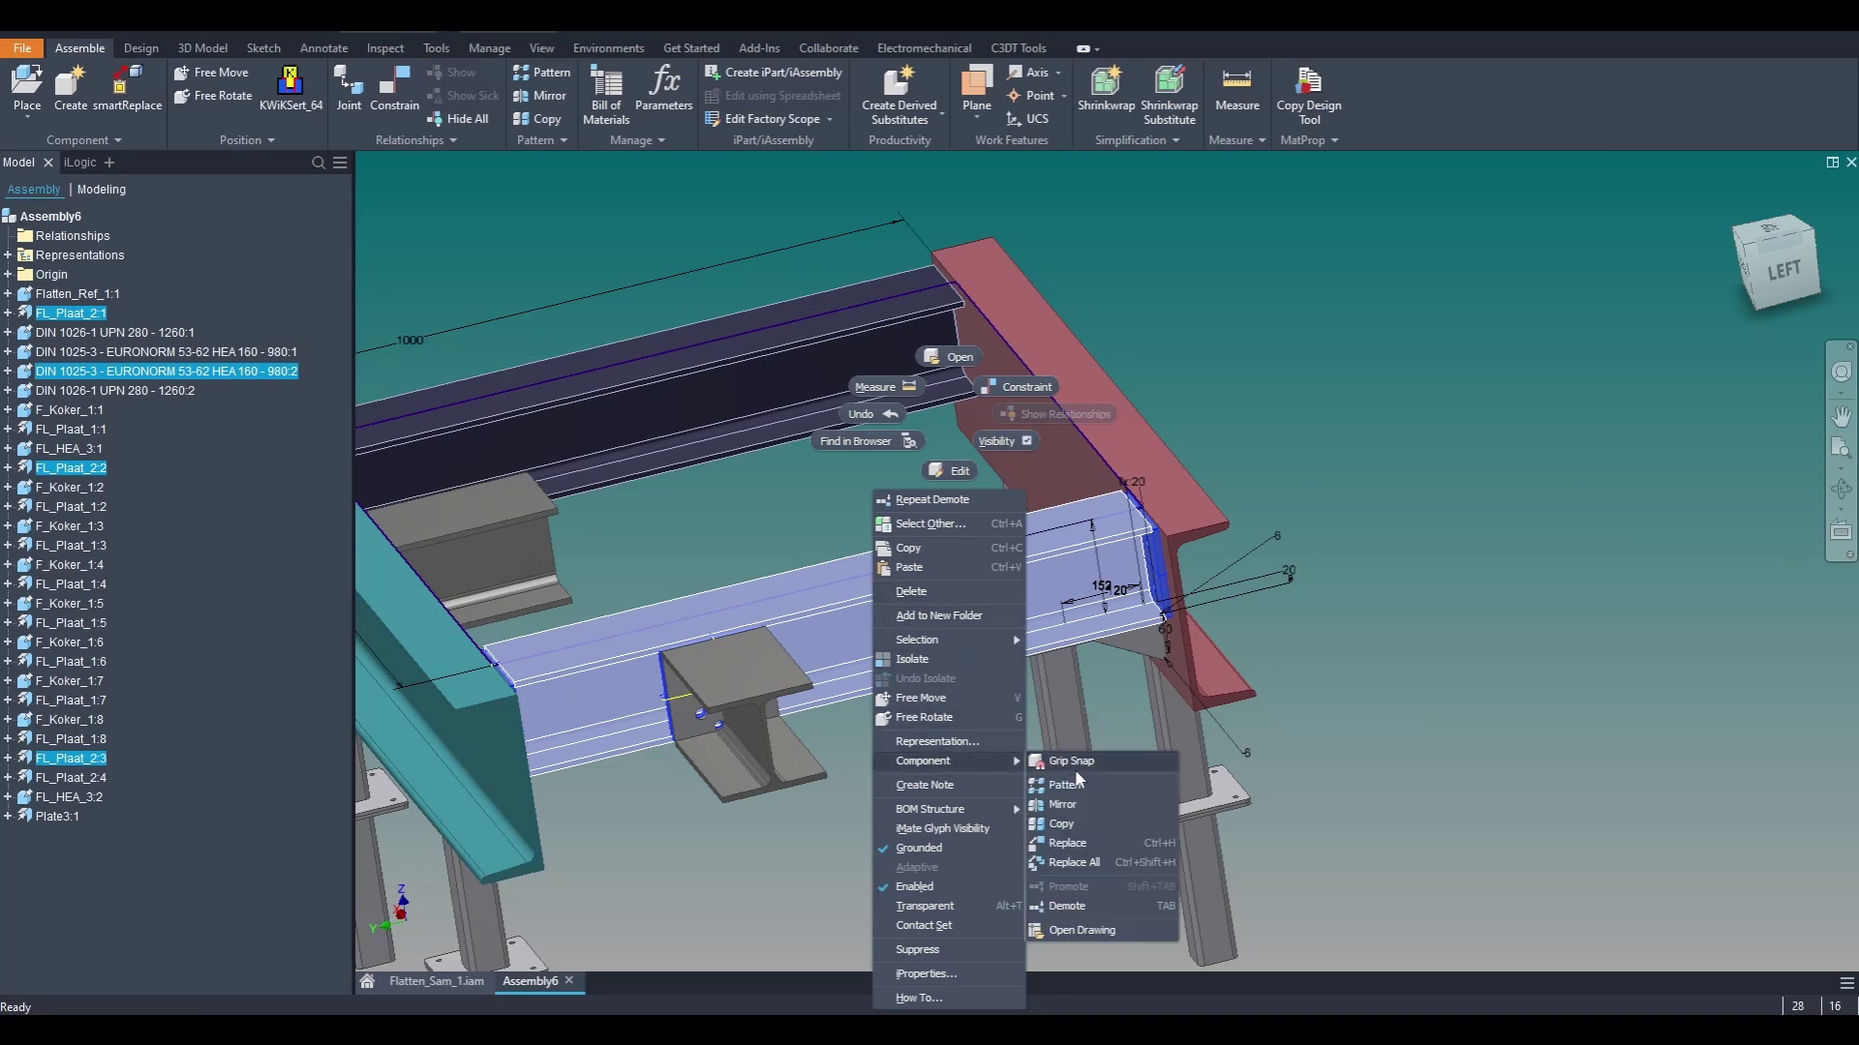
left_click(1098, 908)
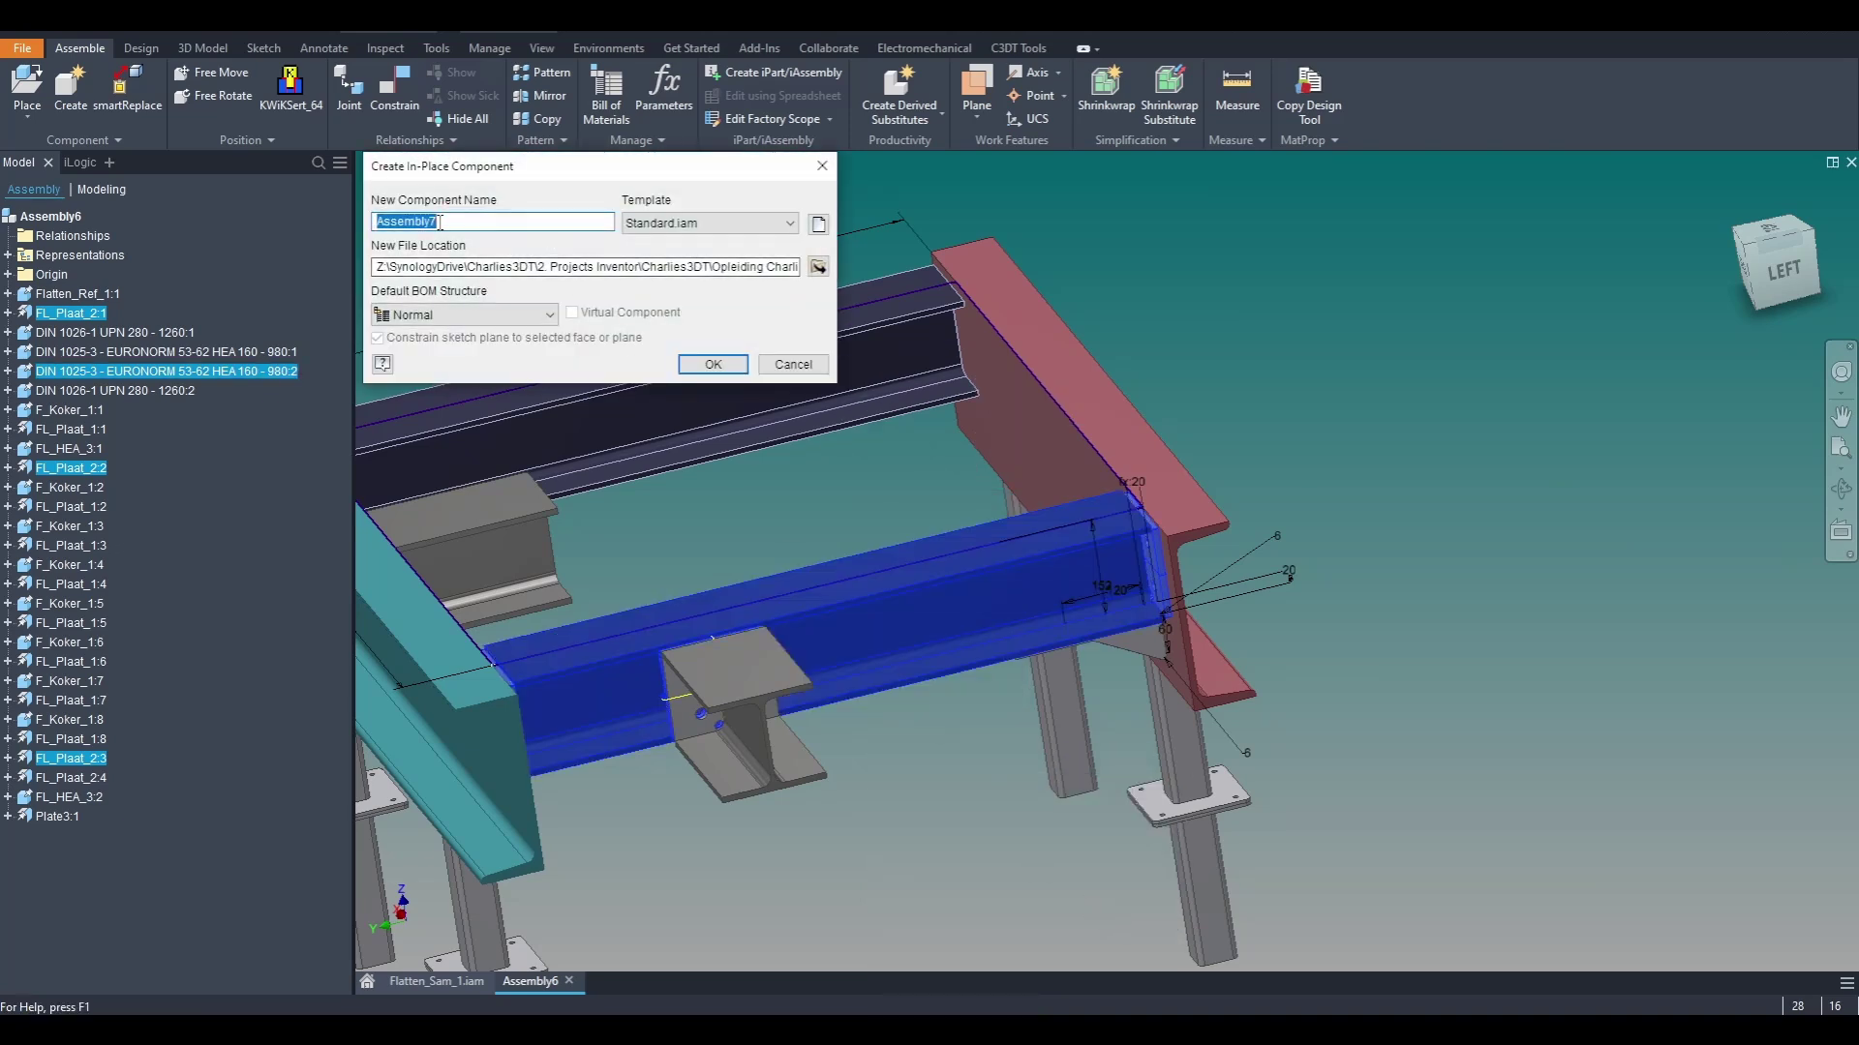
left_click(792, 365)
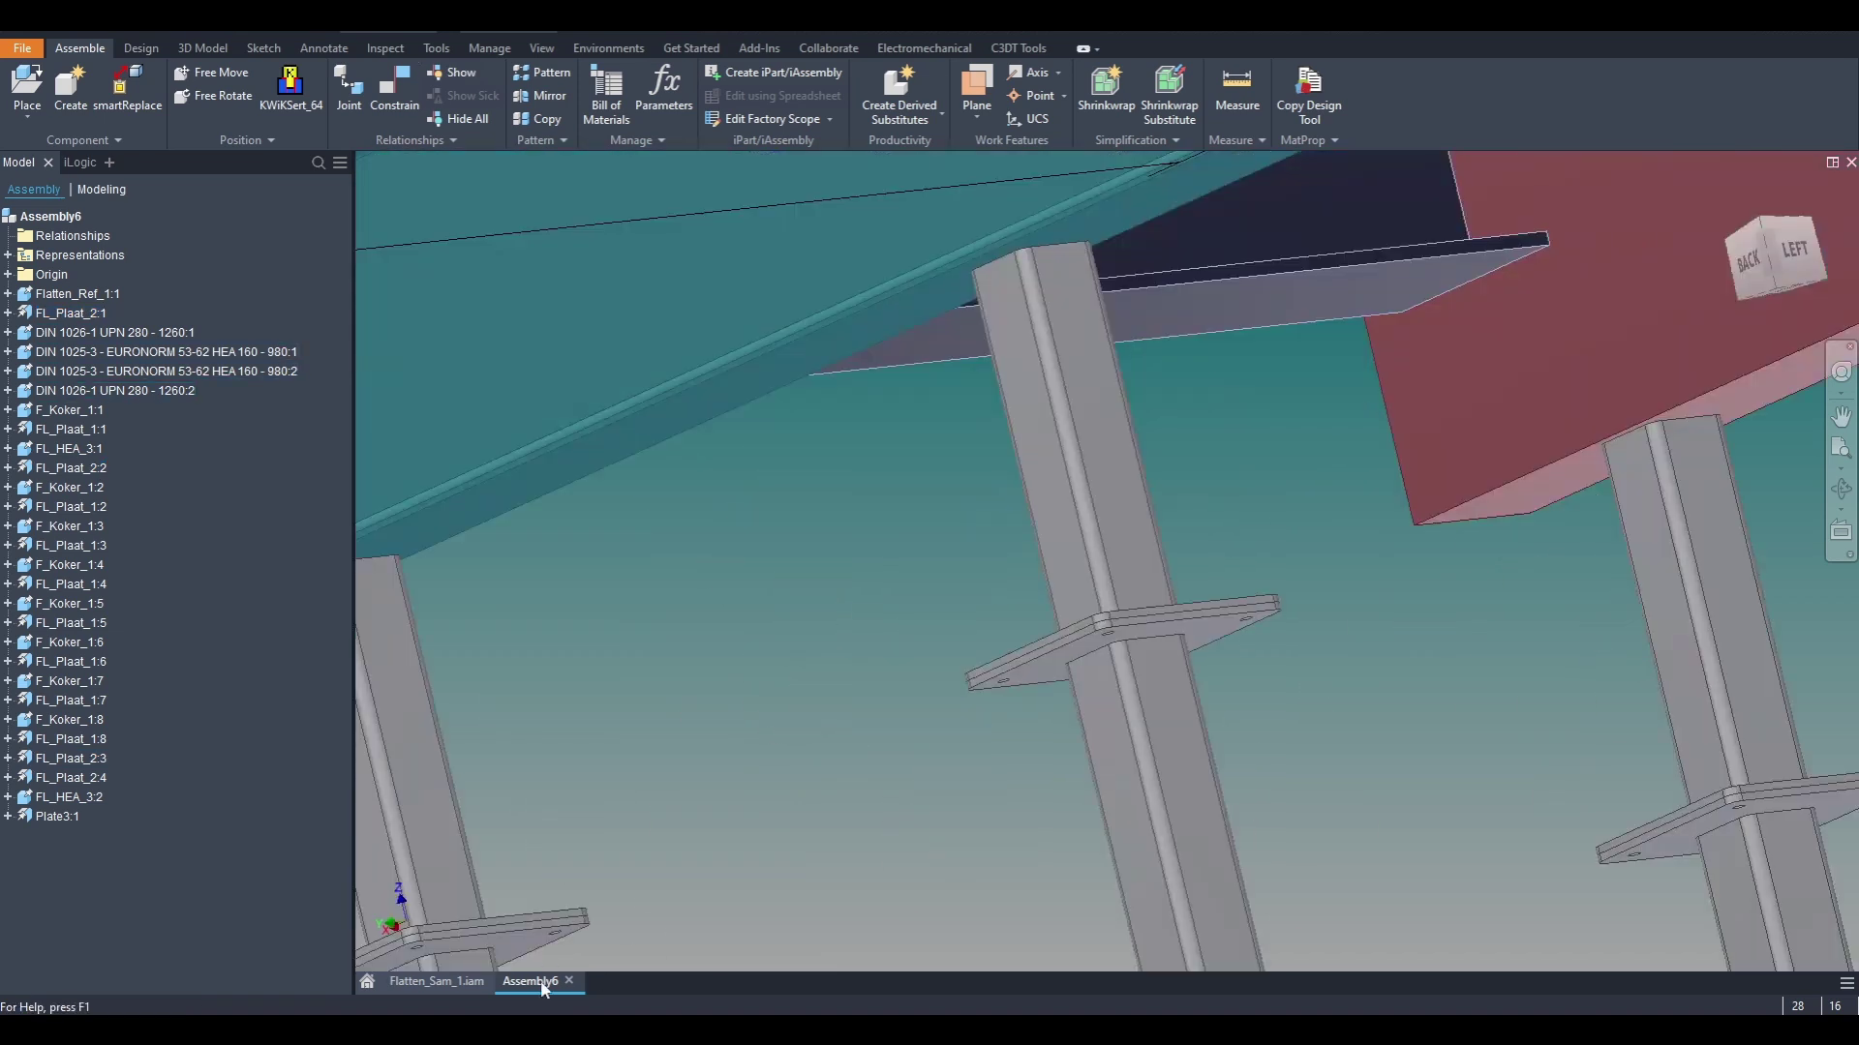
Step: Flatten the original Flatten_Sam_1.iam into another new assembly with Flatten Assy Exclude, excluding only leg subassembly FL_Sam_2:2
left_click(548, 985)
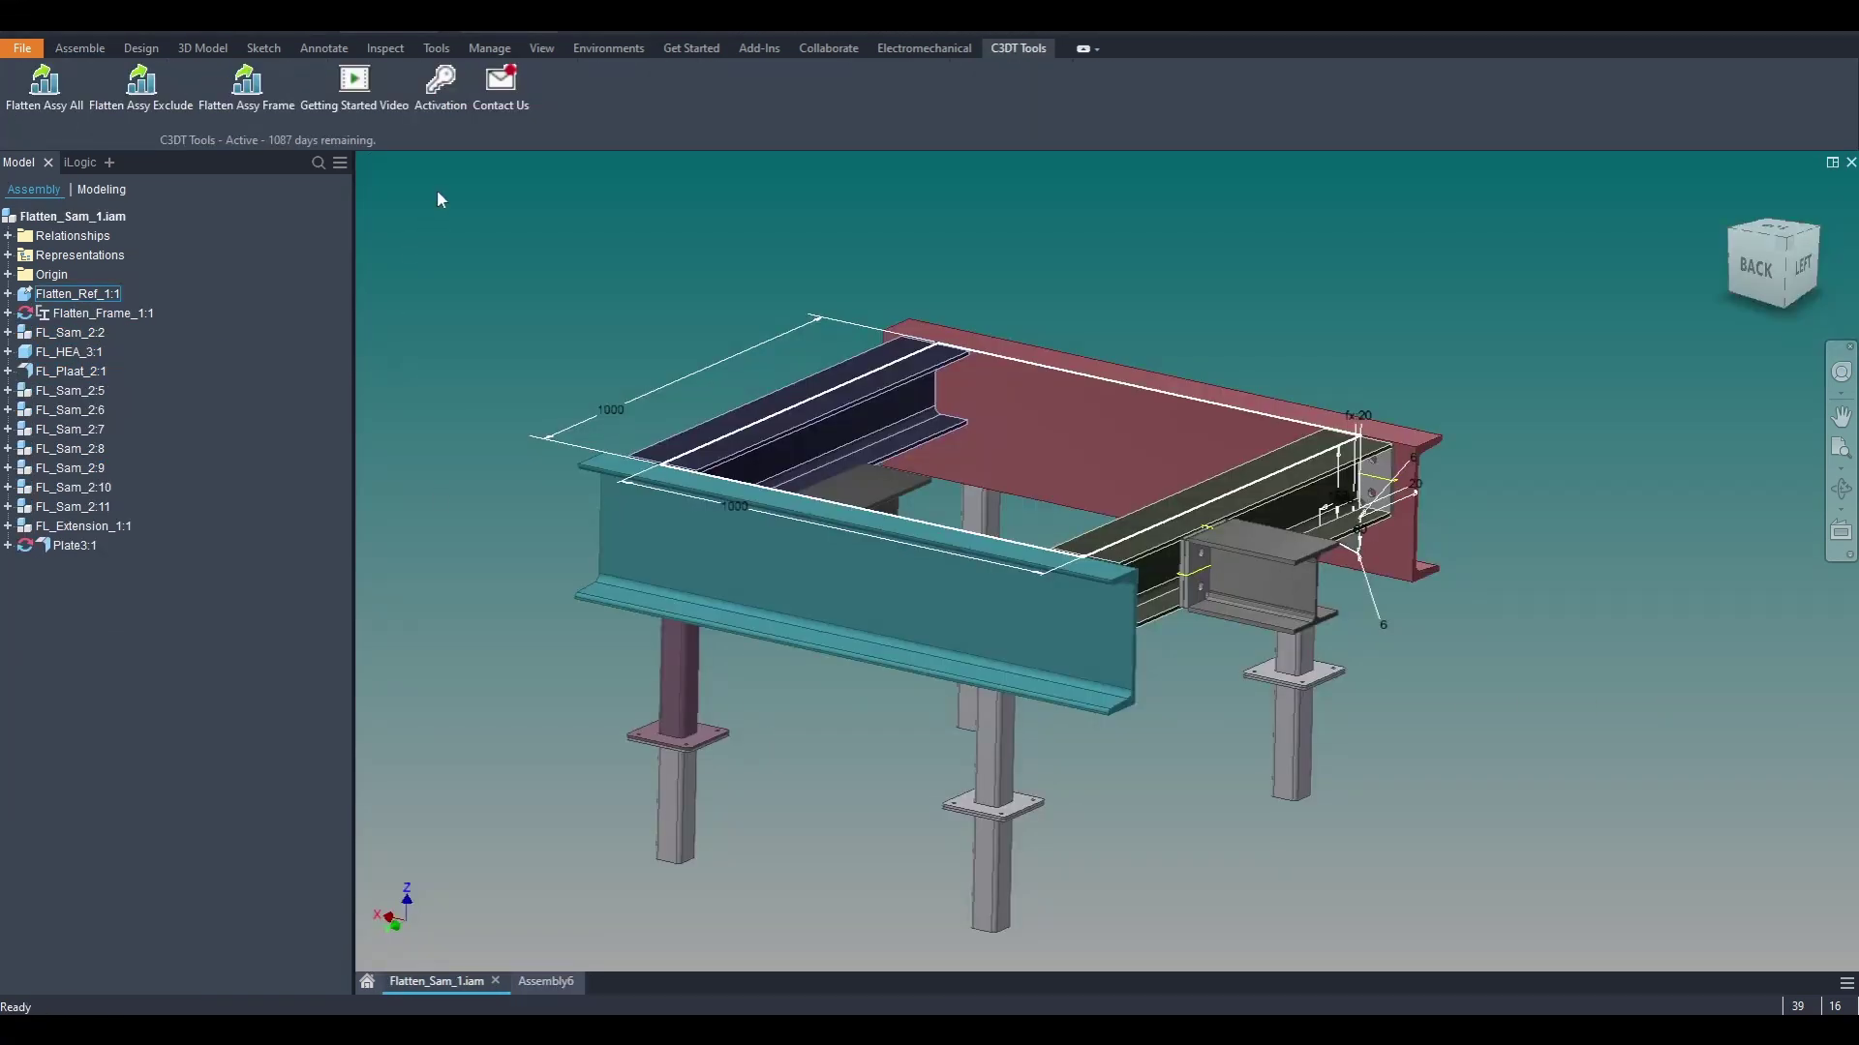
left_click(154, 96)
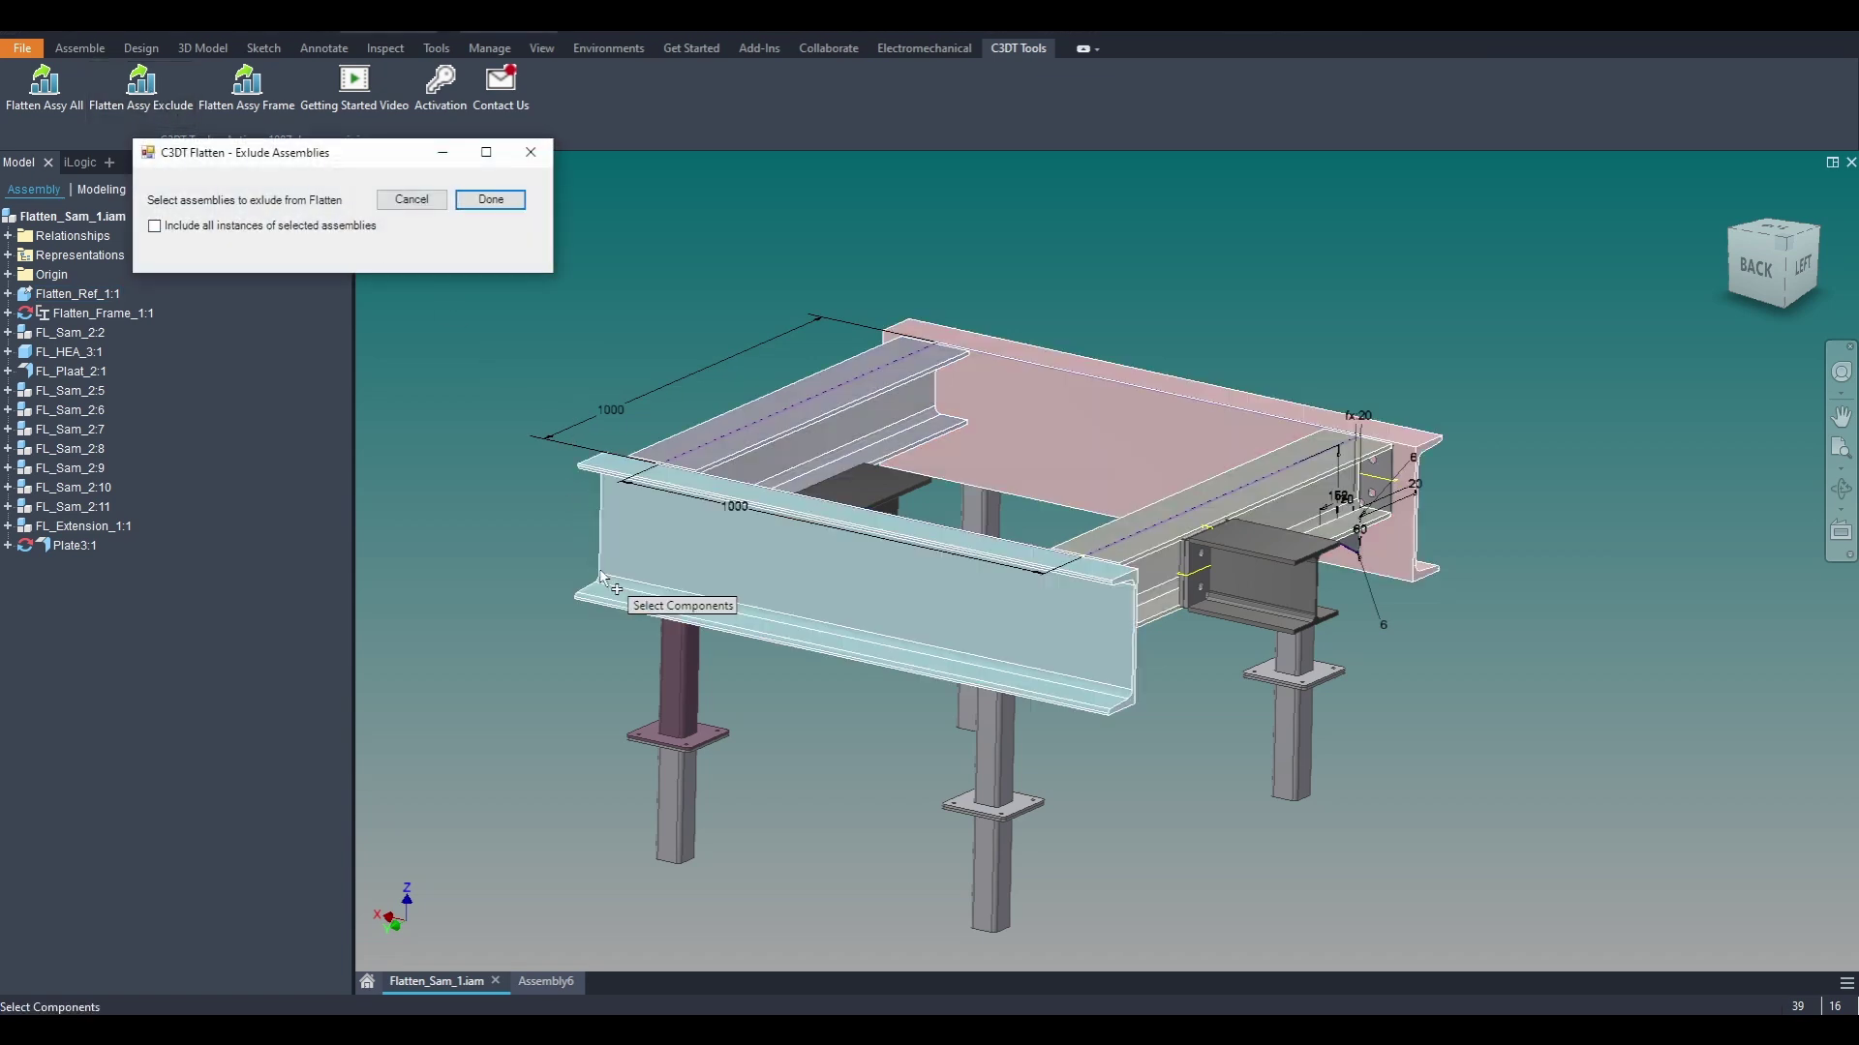
left_click(682, 679)
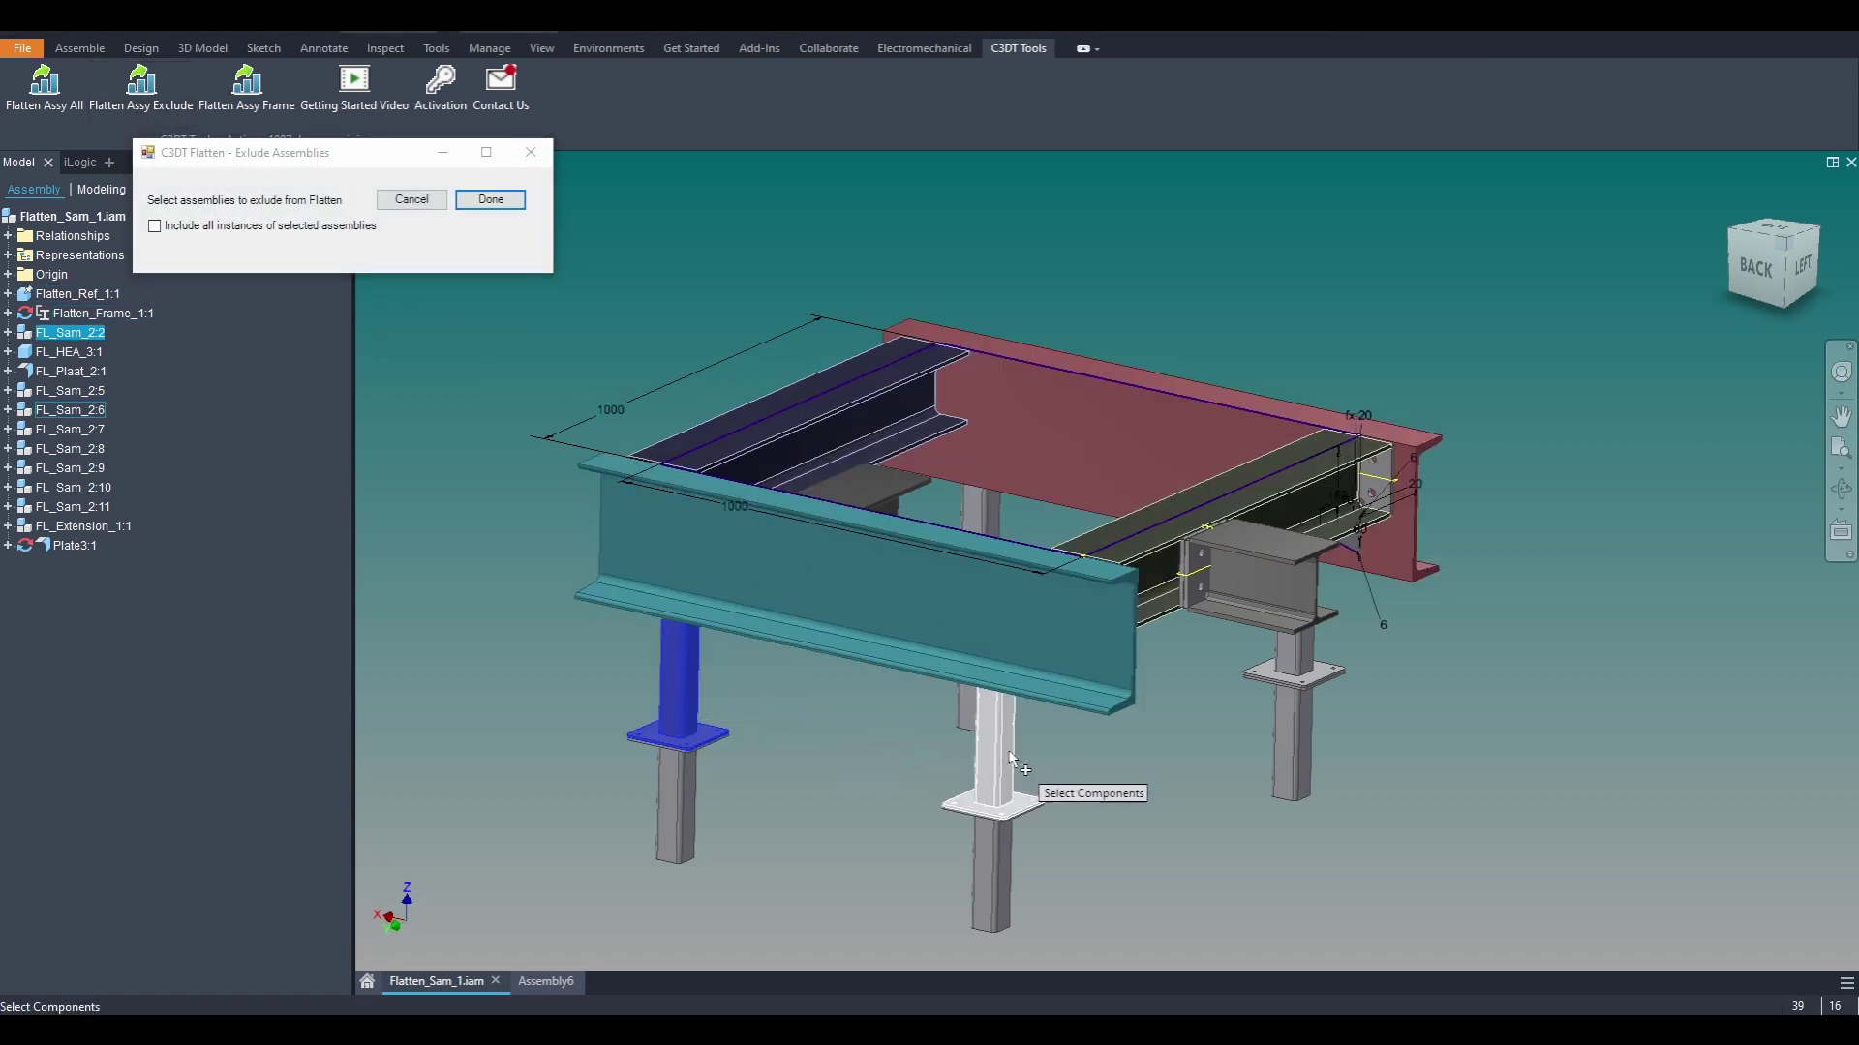
left_click(489, 201)
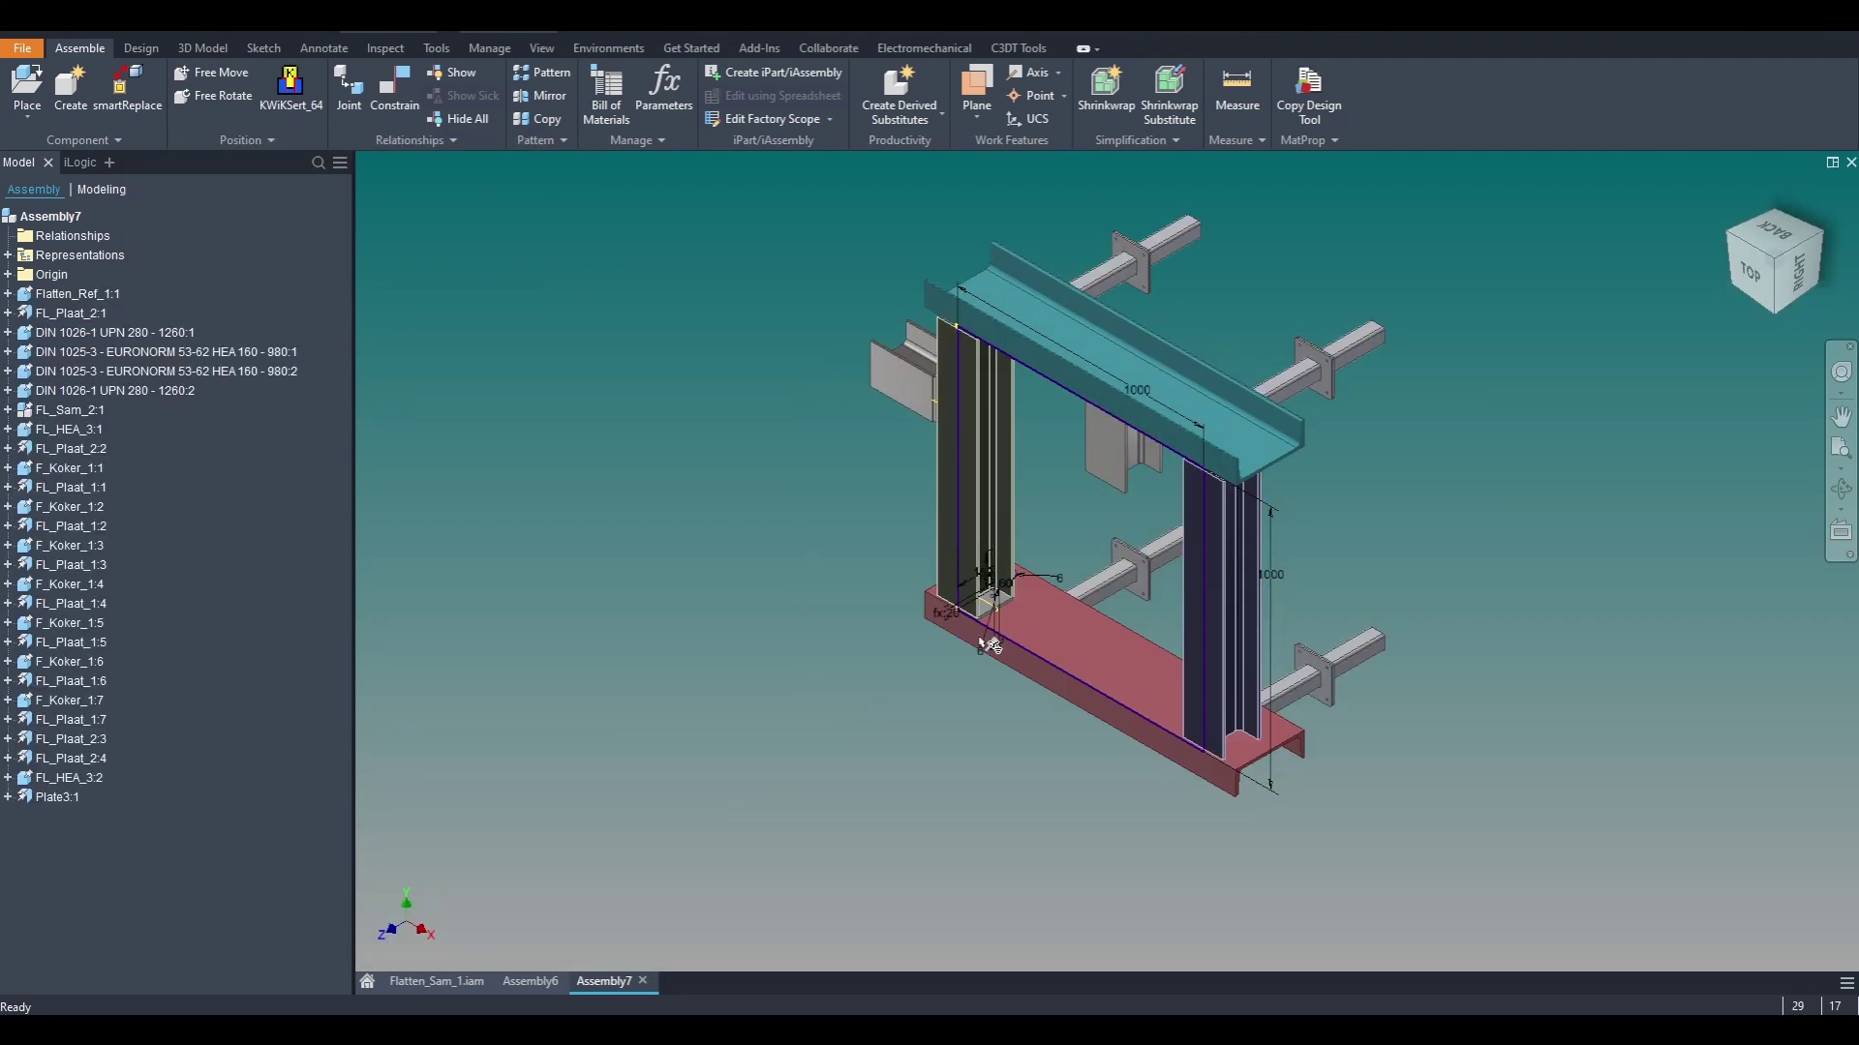
Step: Inspect the newly flattened assembly by selecting the excluded leg subassembly and one flattened leg tube for comparison
middle_click_drag(771, 630, 661, 657)
middle_click_drag(619, 752, 863, 677, "shift")
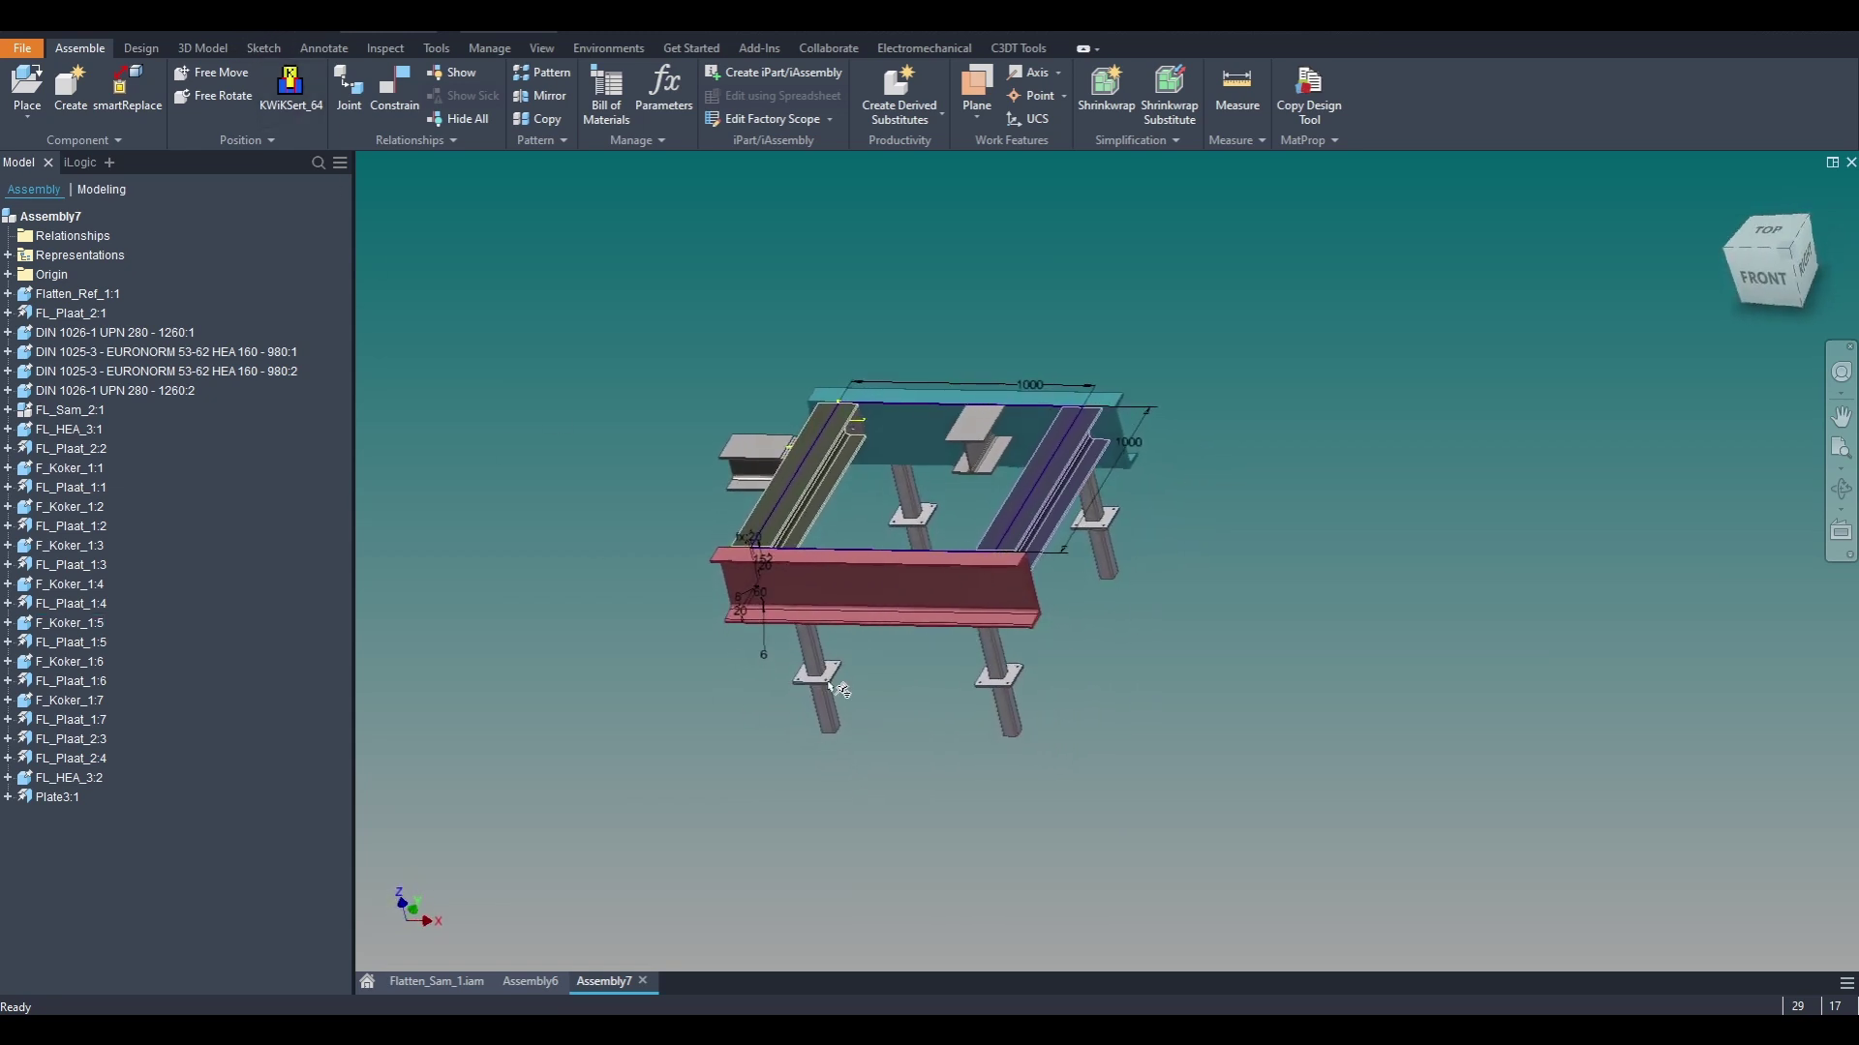
left_click(1092, 511)
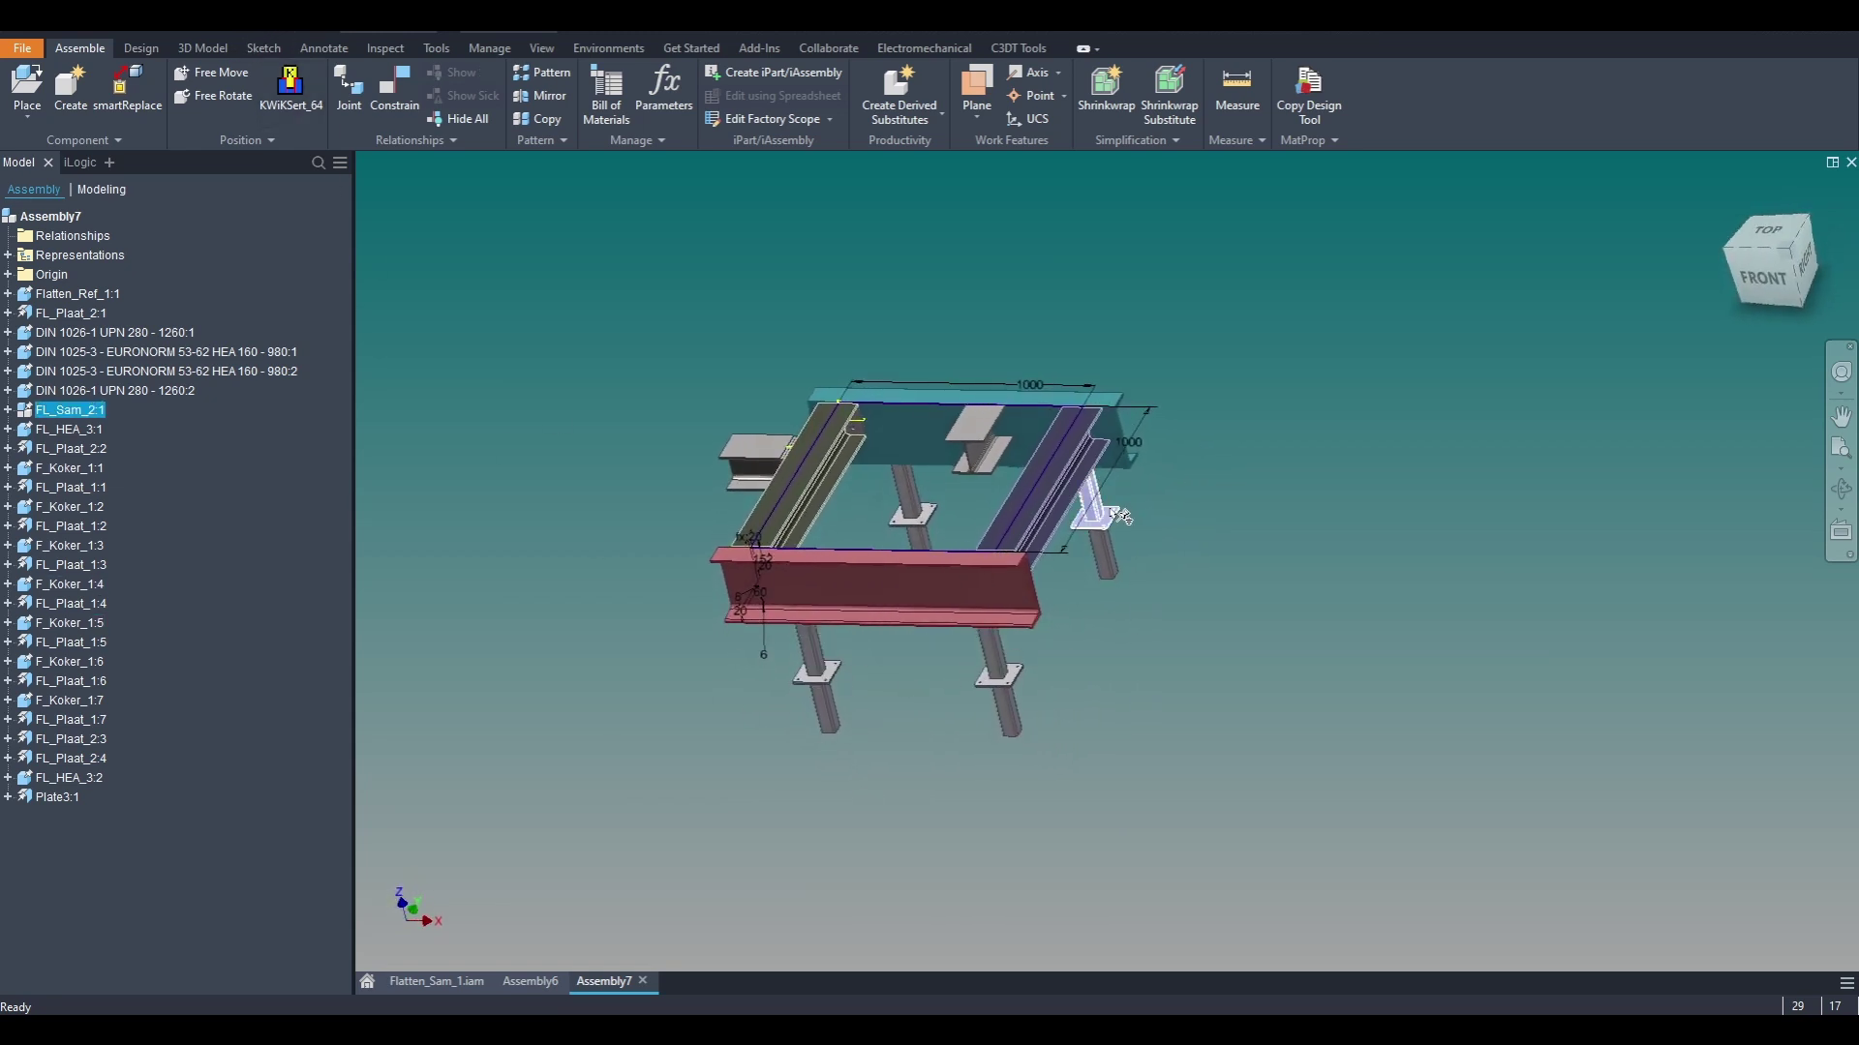
left_click(1054, 681)
left_click(992, 652)
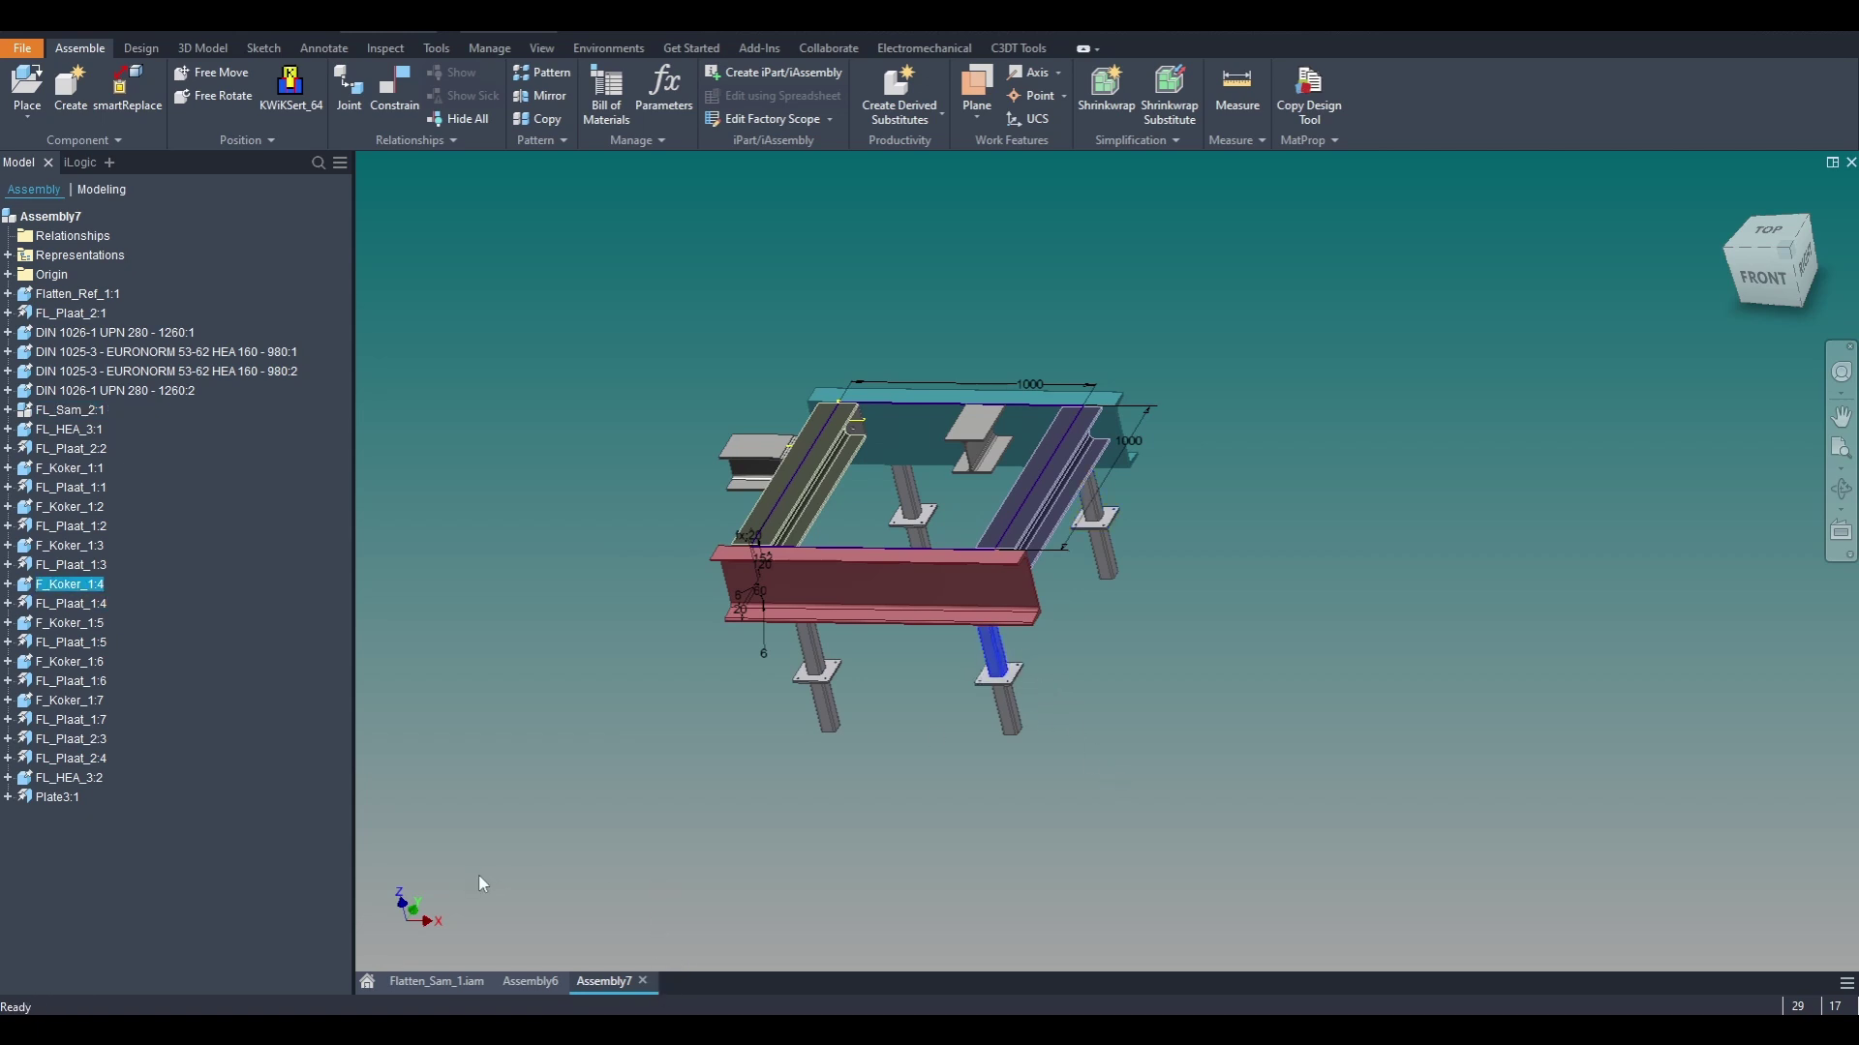
Step: Flatten Flatten_Sam_1.iam with Flatten Assy Exclude, excluding leg subassembly FL_Sam_2:2 together with all instances of it
left_click(436, 983)
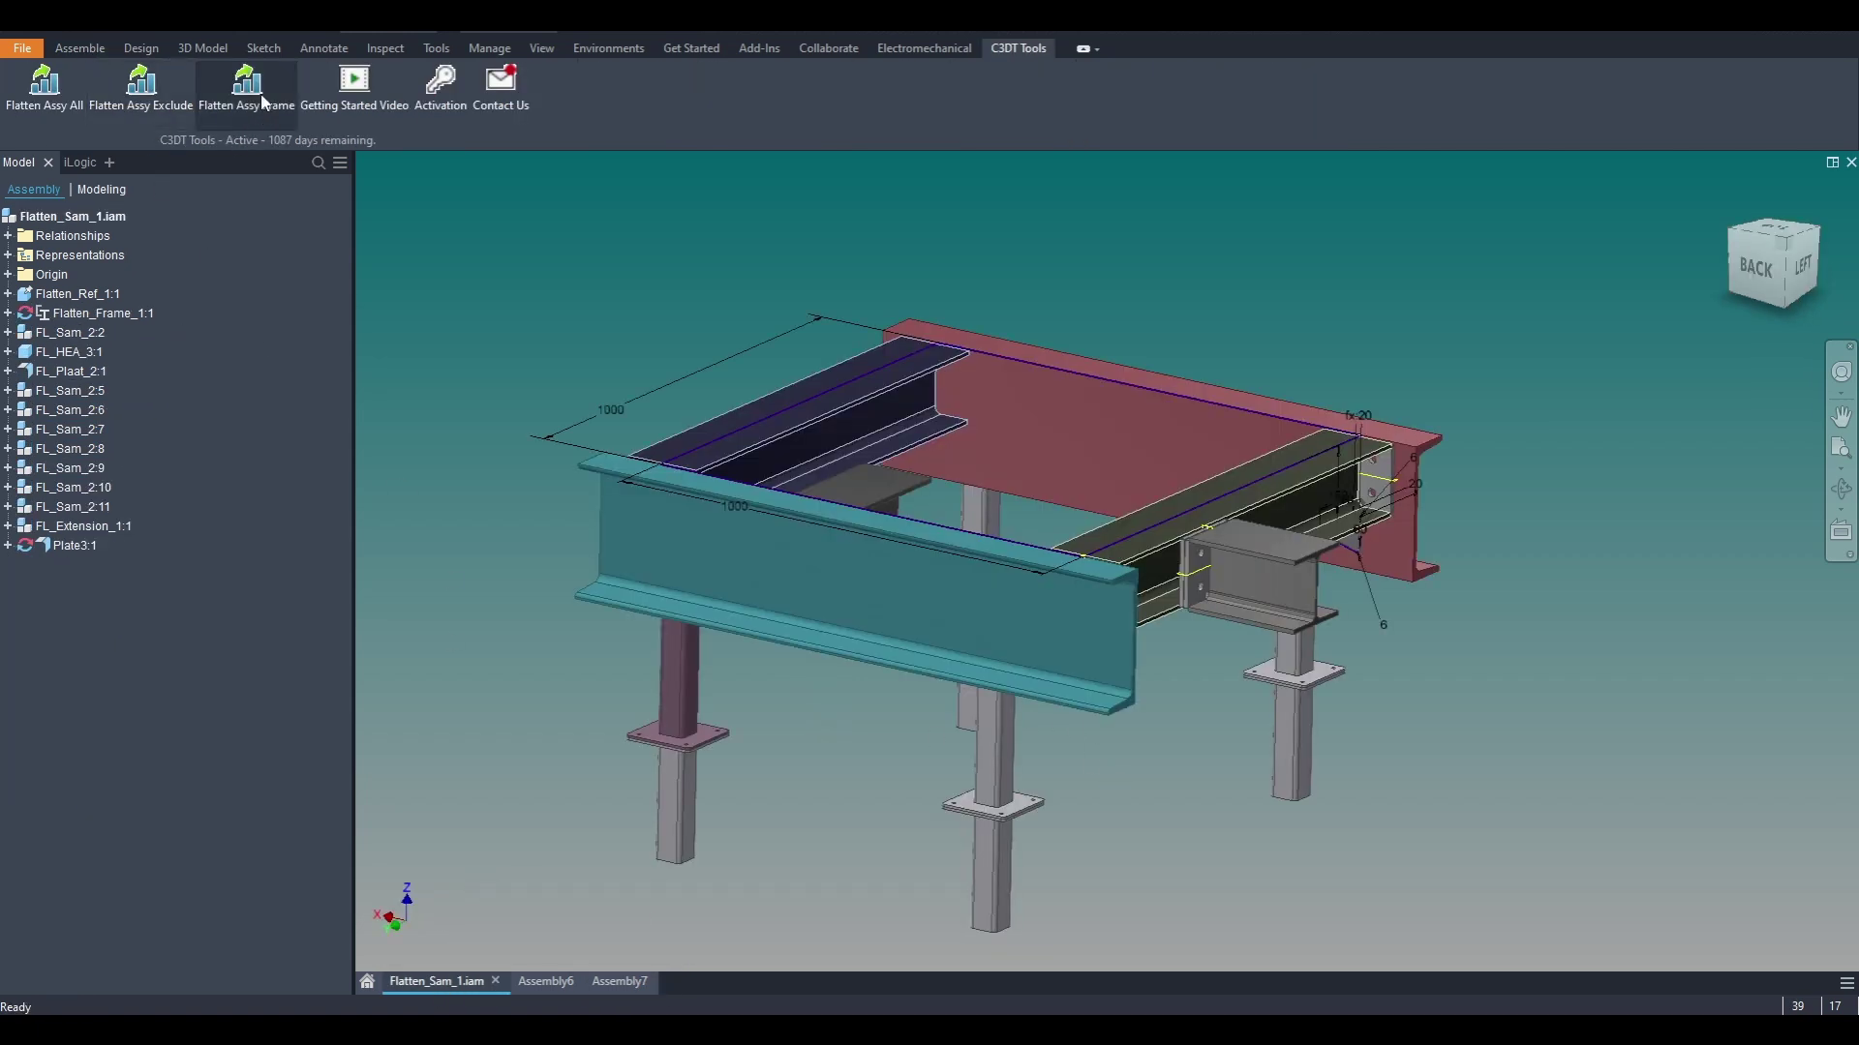
left_click(141, 86)
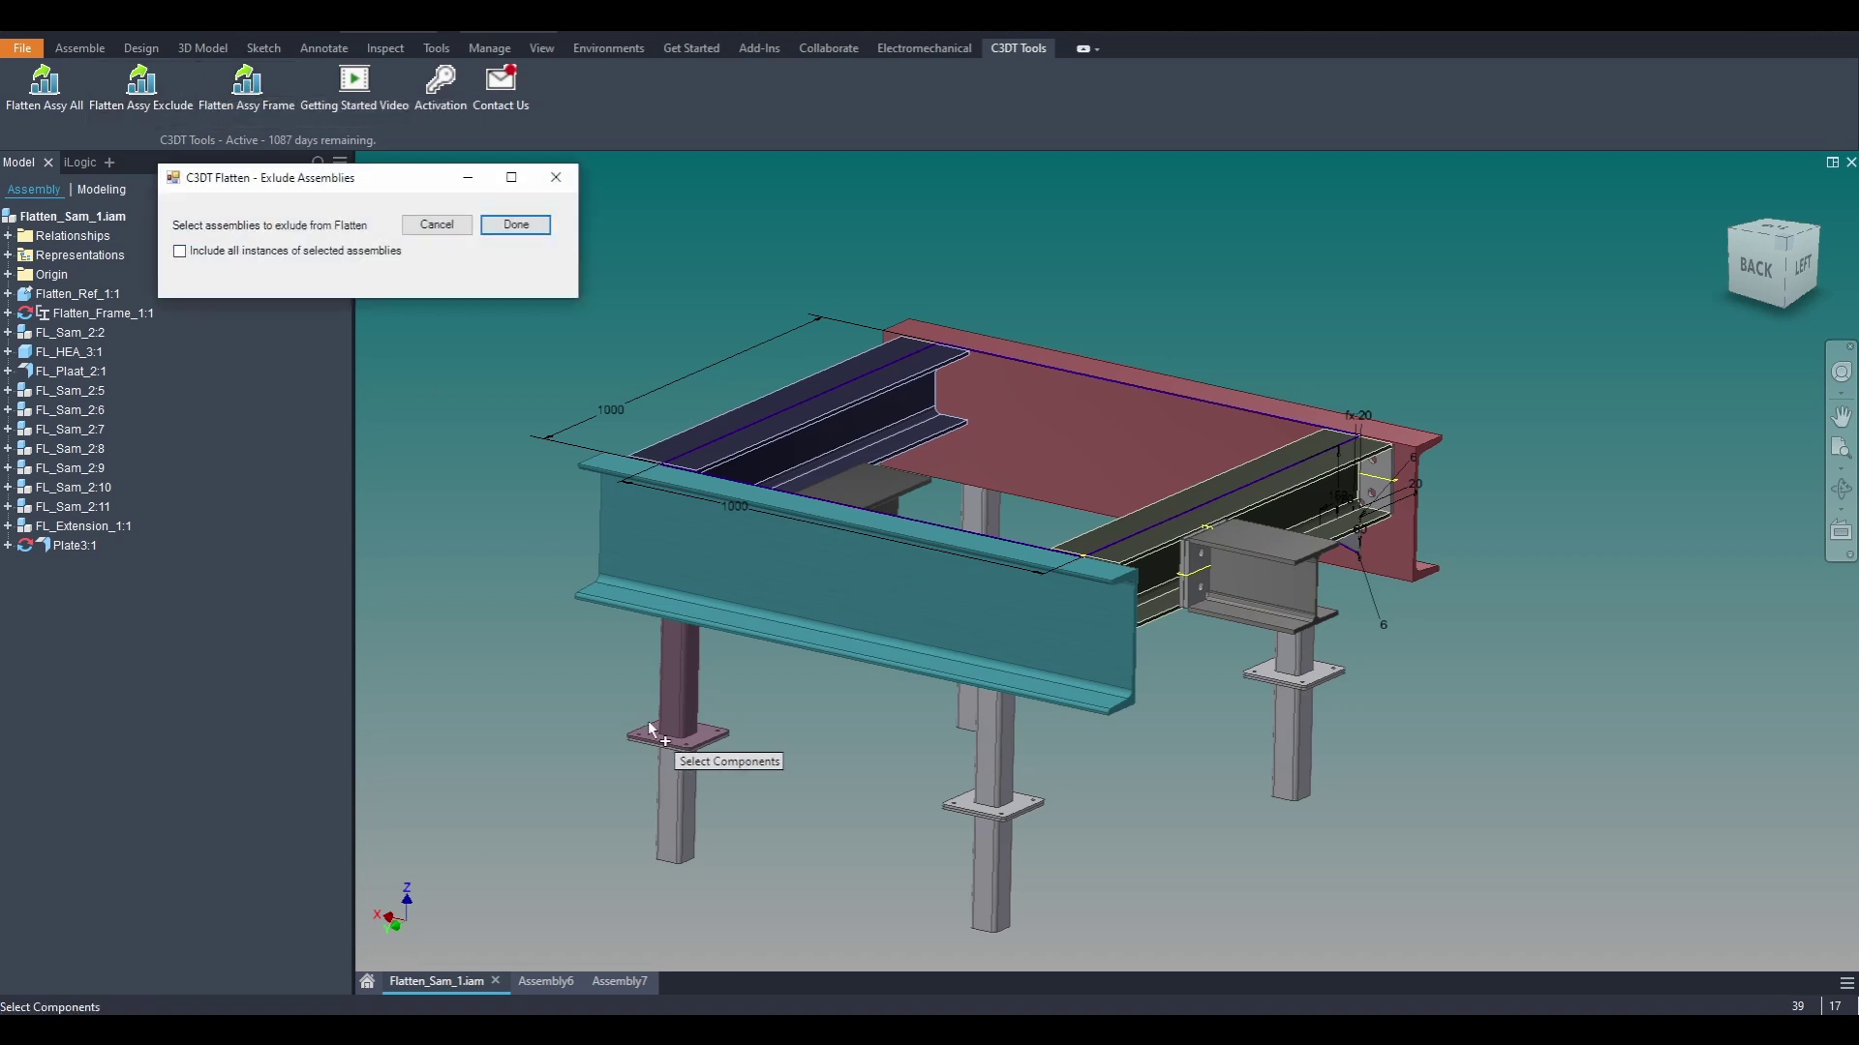
left_click(686, 687)
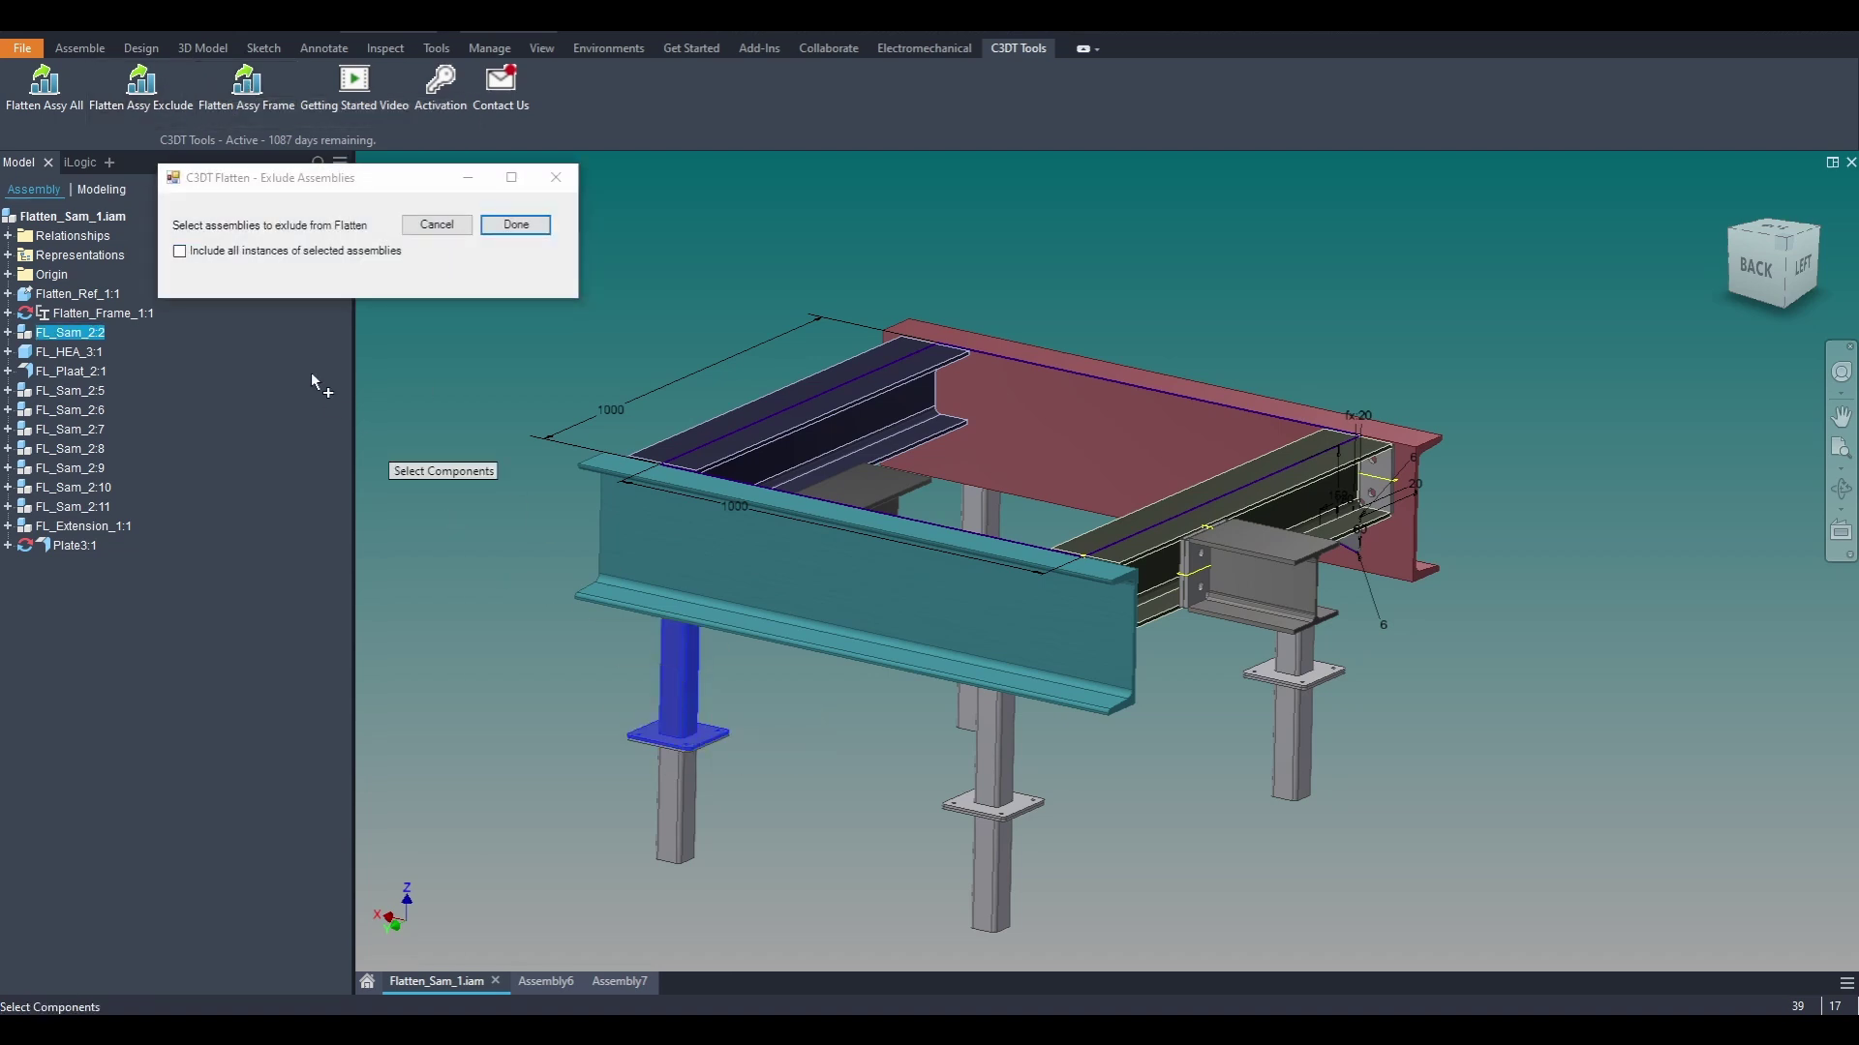
left_click(180, 252)
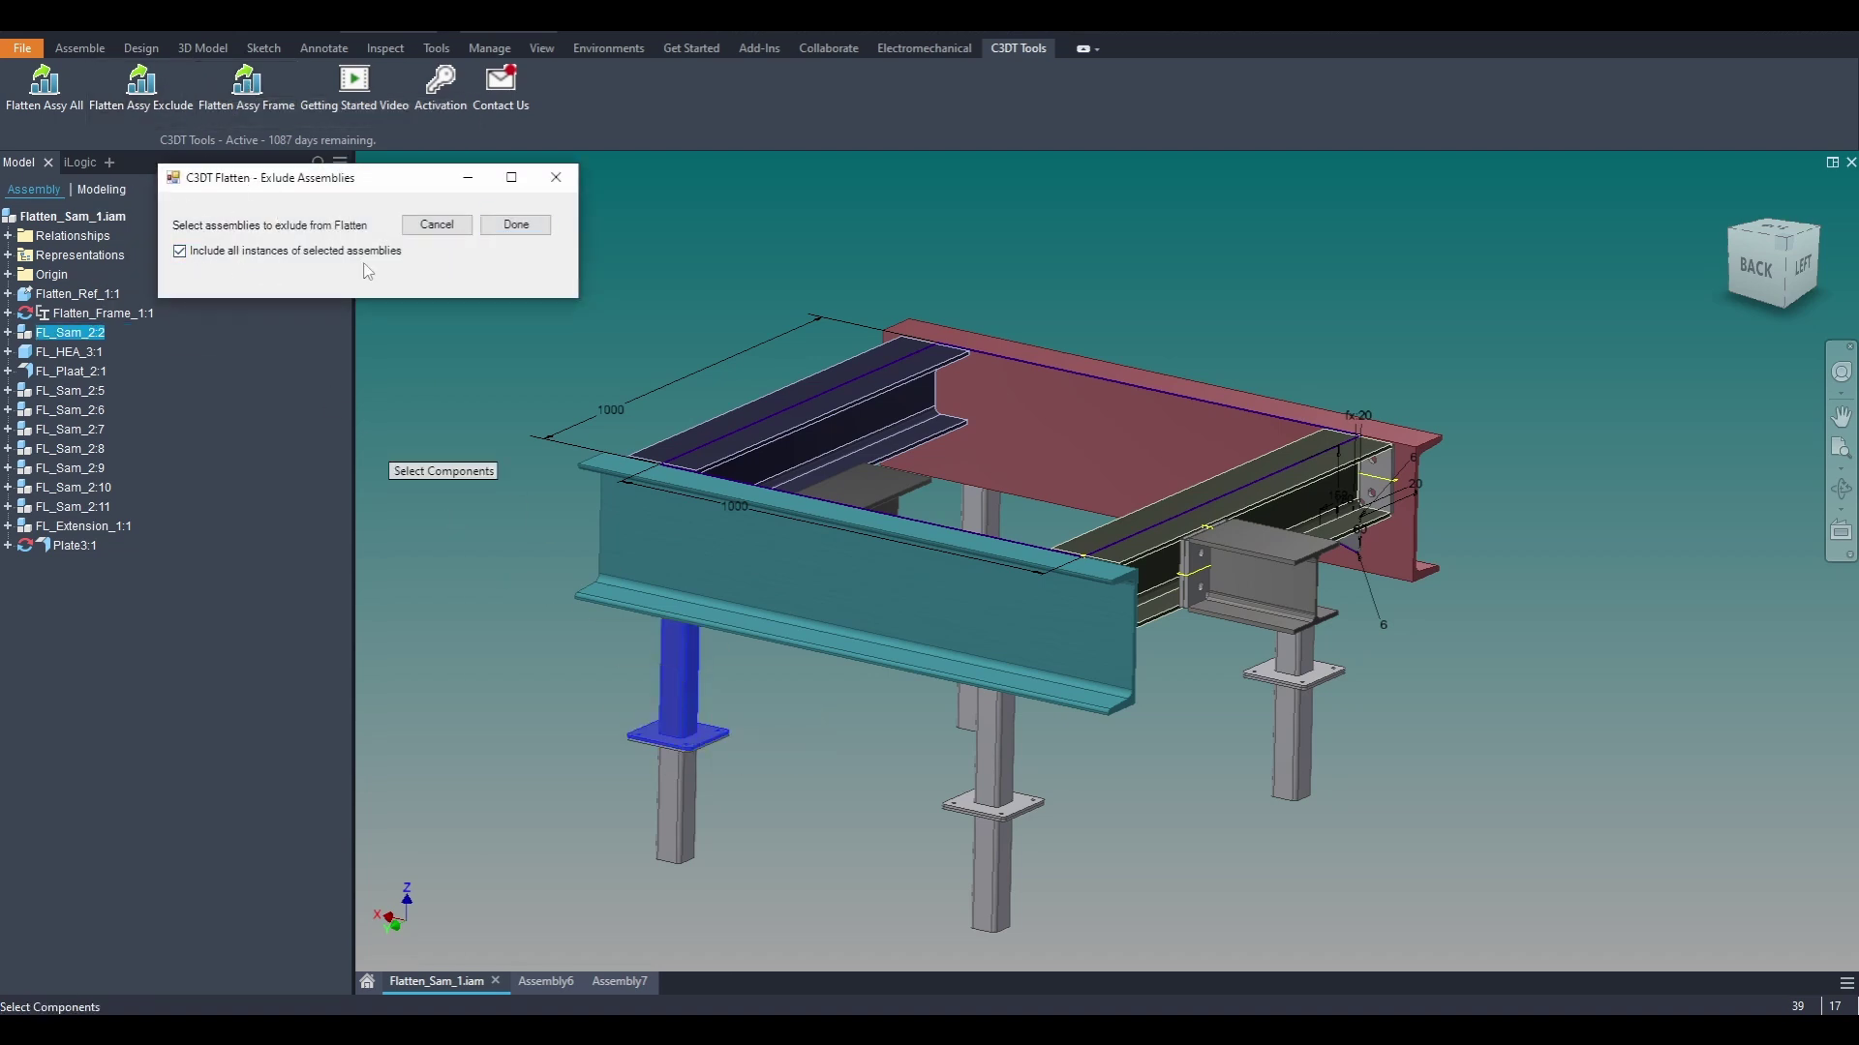
left_click(516, 225)
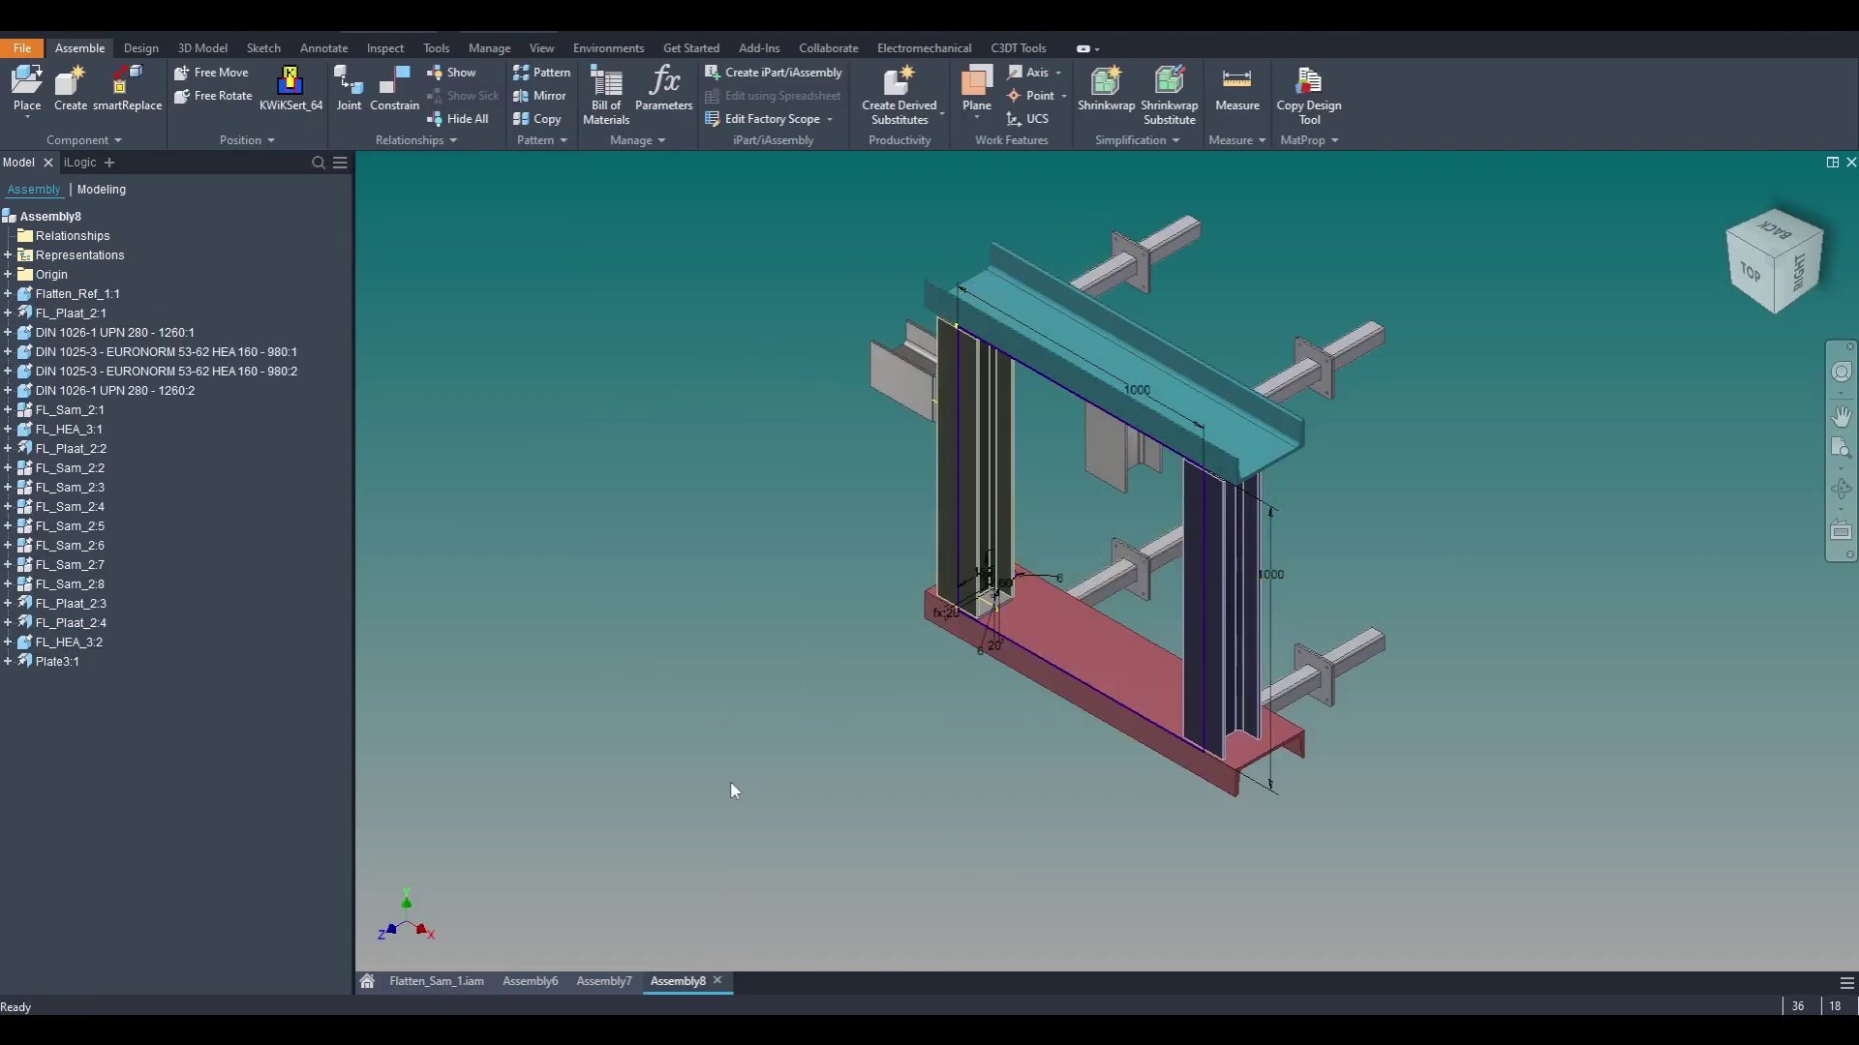
Step: Inspect the flattened assembly's excluded leg subassemblies by selecting legs and expanding FL_Sam_2:5, FL_Sam_2:1 and FL_Sam_2:3
middle_click_drag(810, 783, 984, 703, "shift")
left_click(982, 699)
left_click(995, 821)
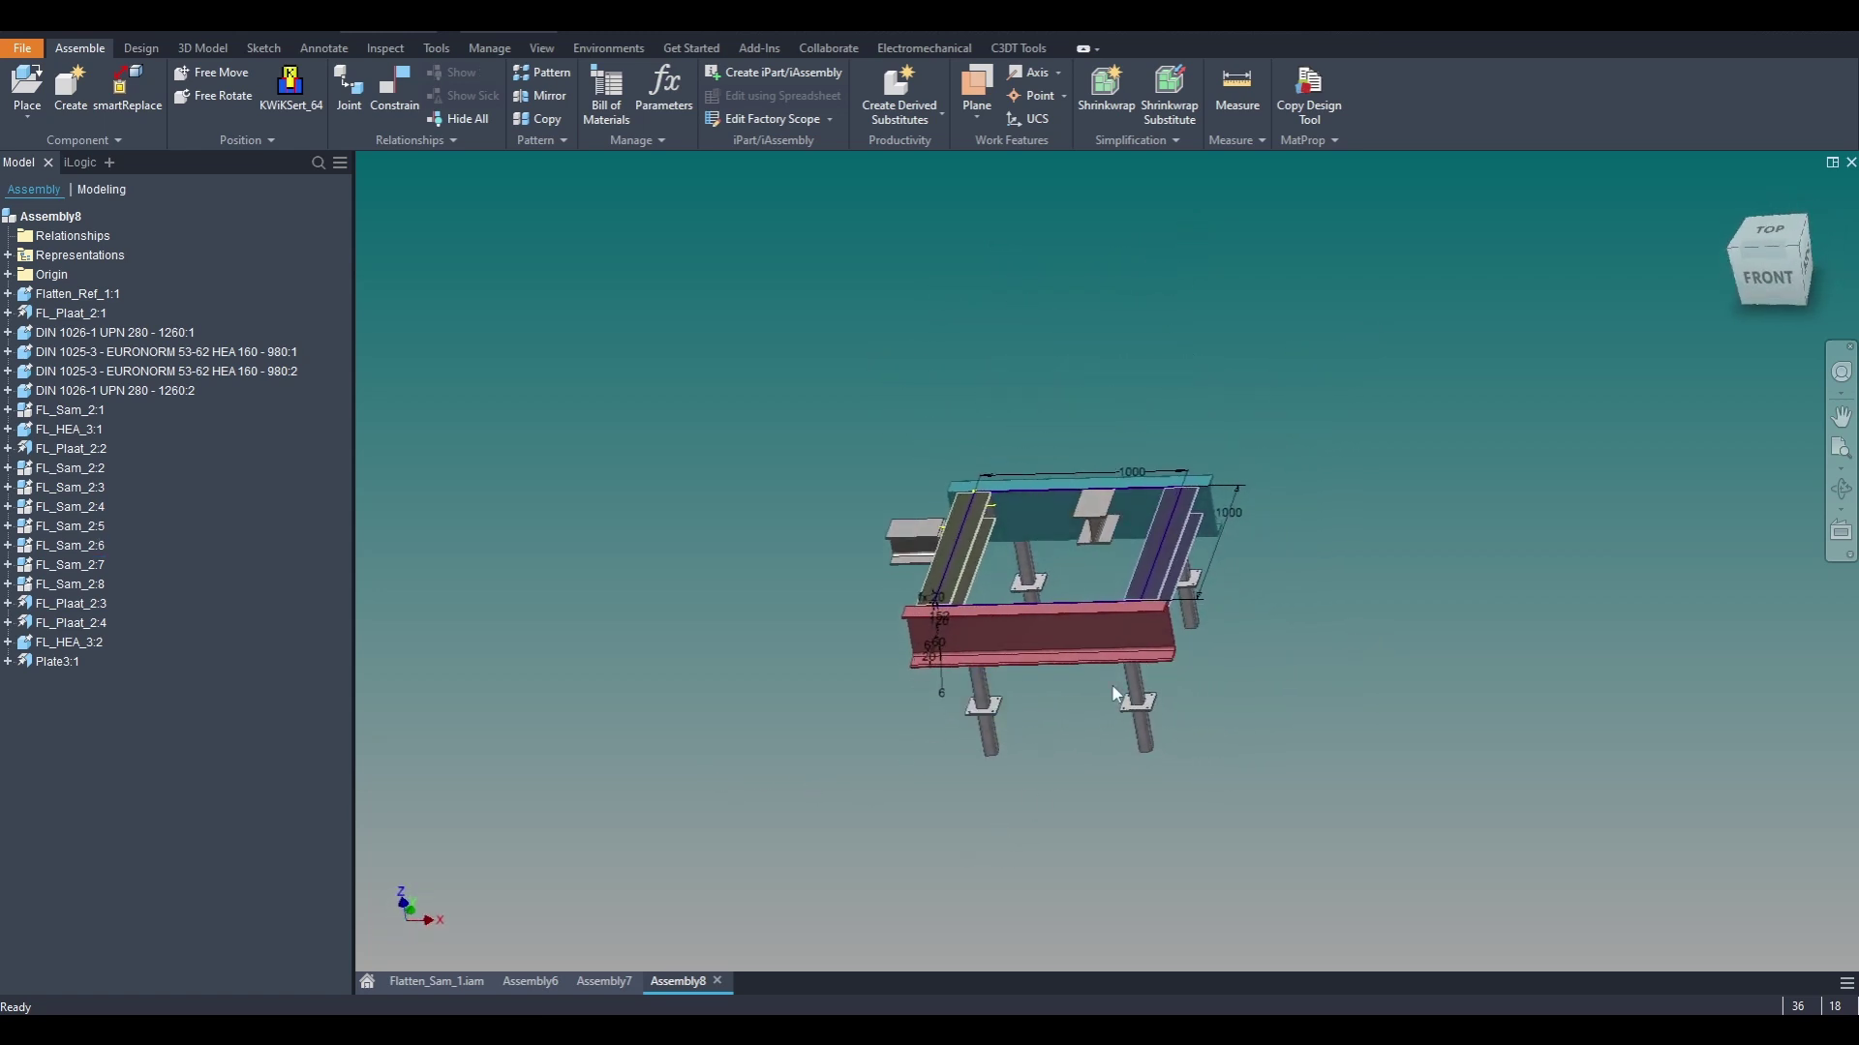
left_click(1138, 685)
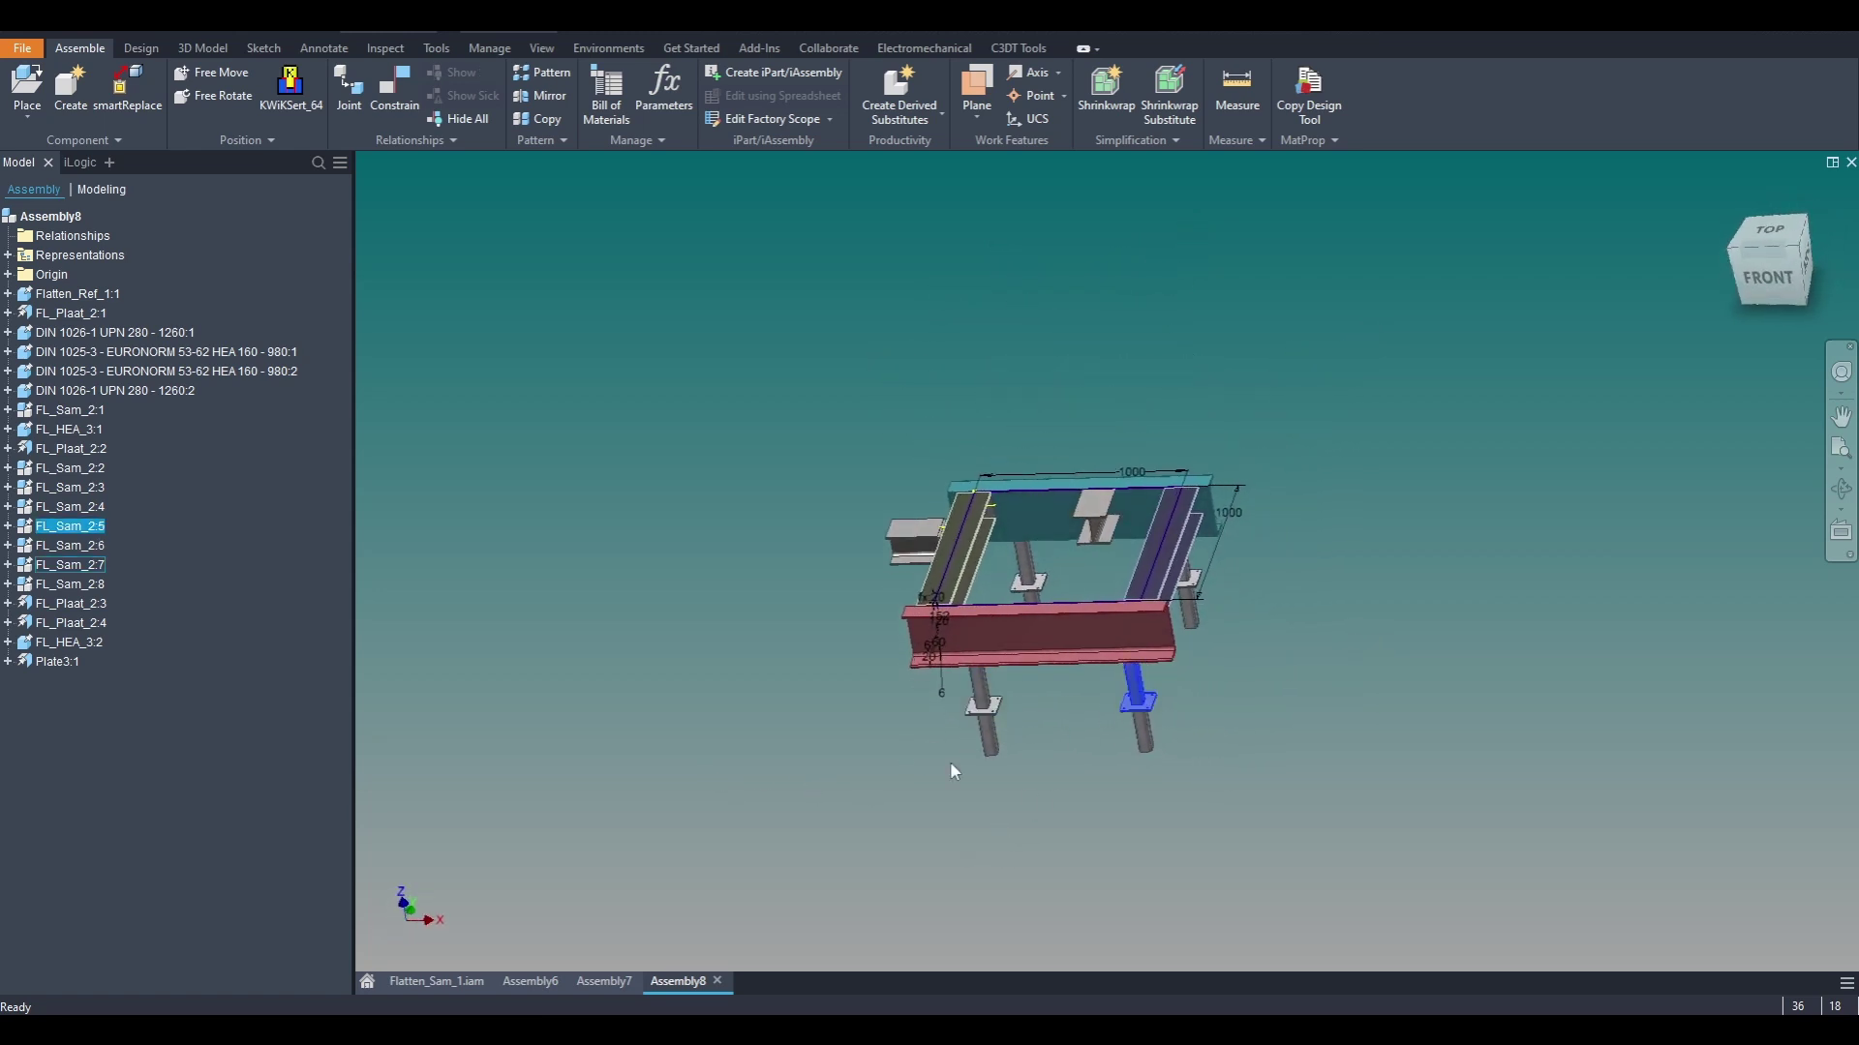
left_click(8, 525)
left_click(1259, 674)
left_click(68, 409)
left_click(8, 410)
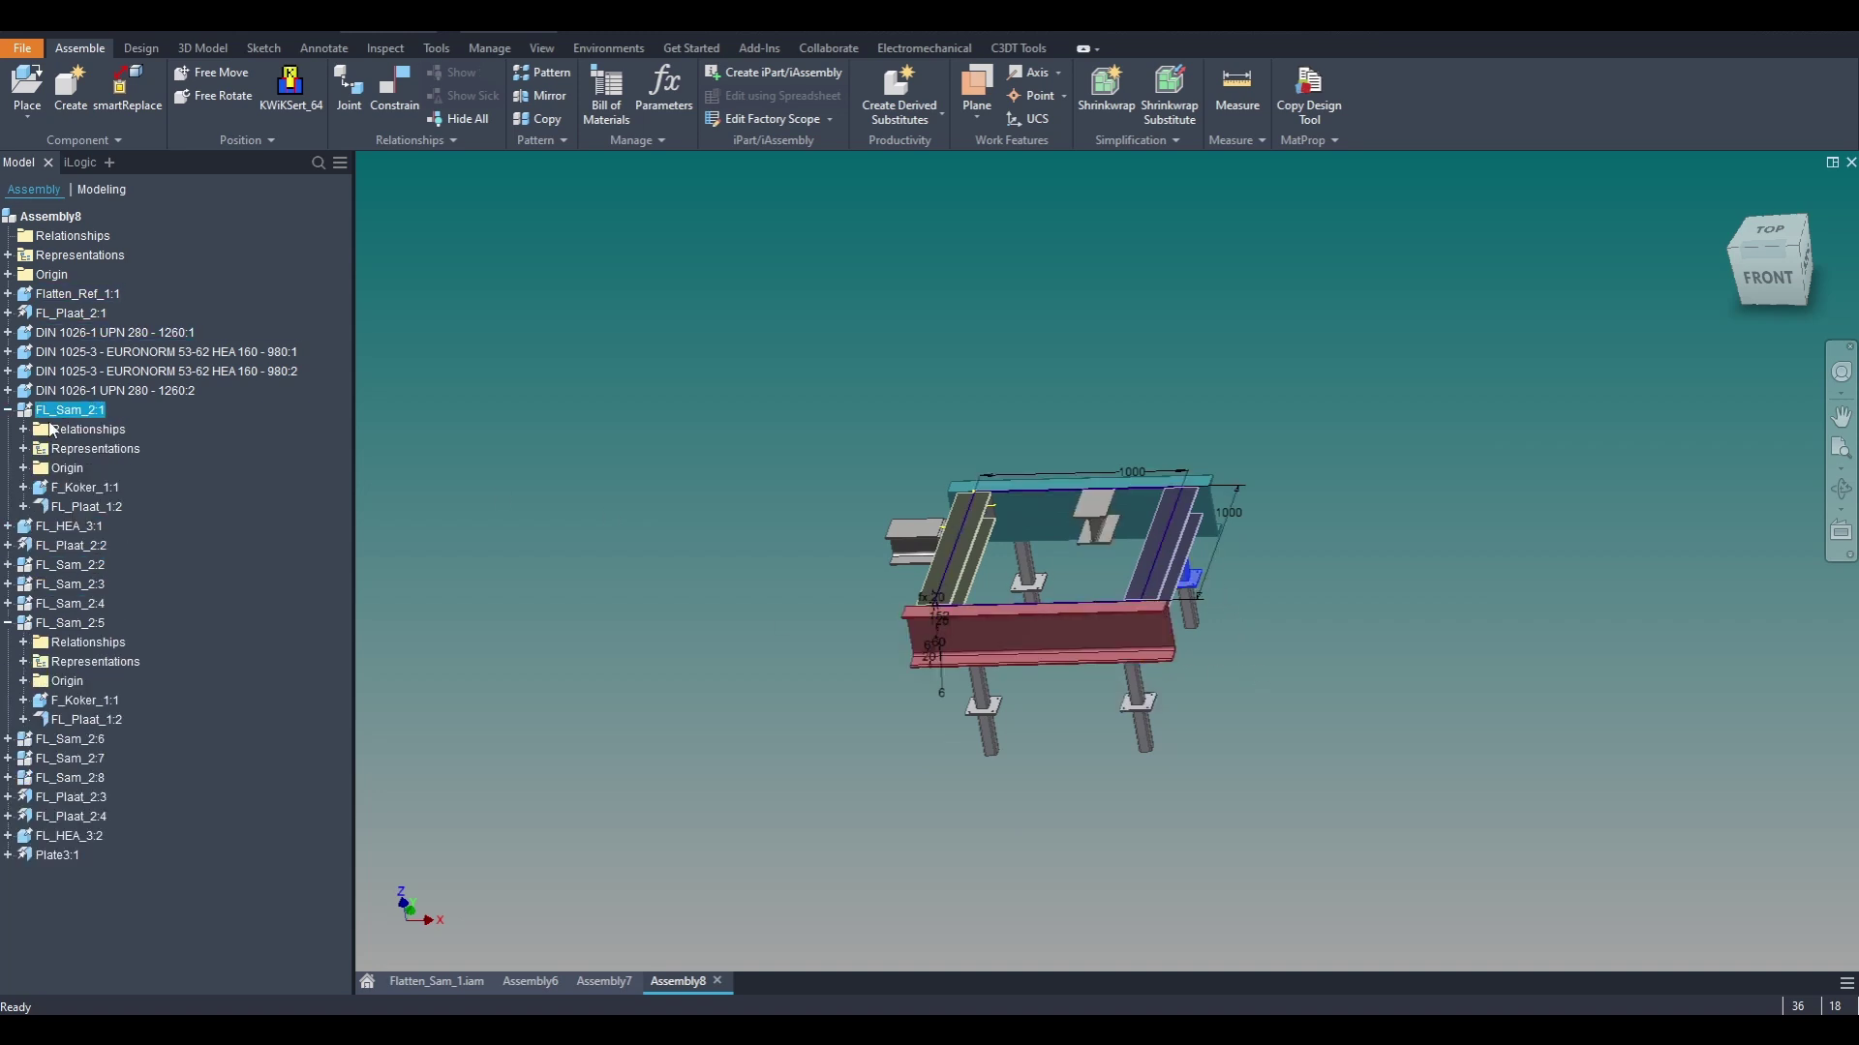
left_click(724, 693)
mouse_move(871, 659)
middle_mouse_down("shift")
mouse_move(995, 629)
mouse_move(889, 633)
mouse_move(876, 655)
middle_mouse_up("shift")
left_click(873, 655)
left_click(8, 583)
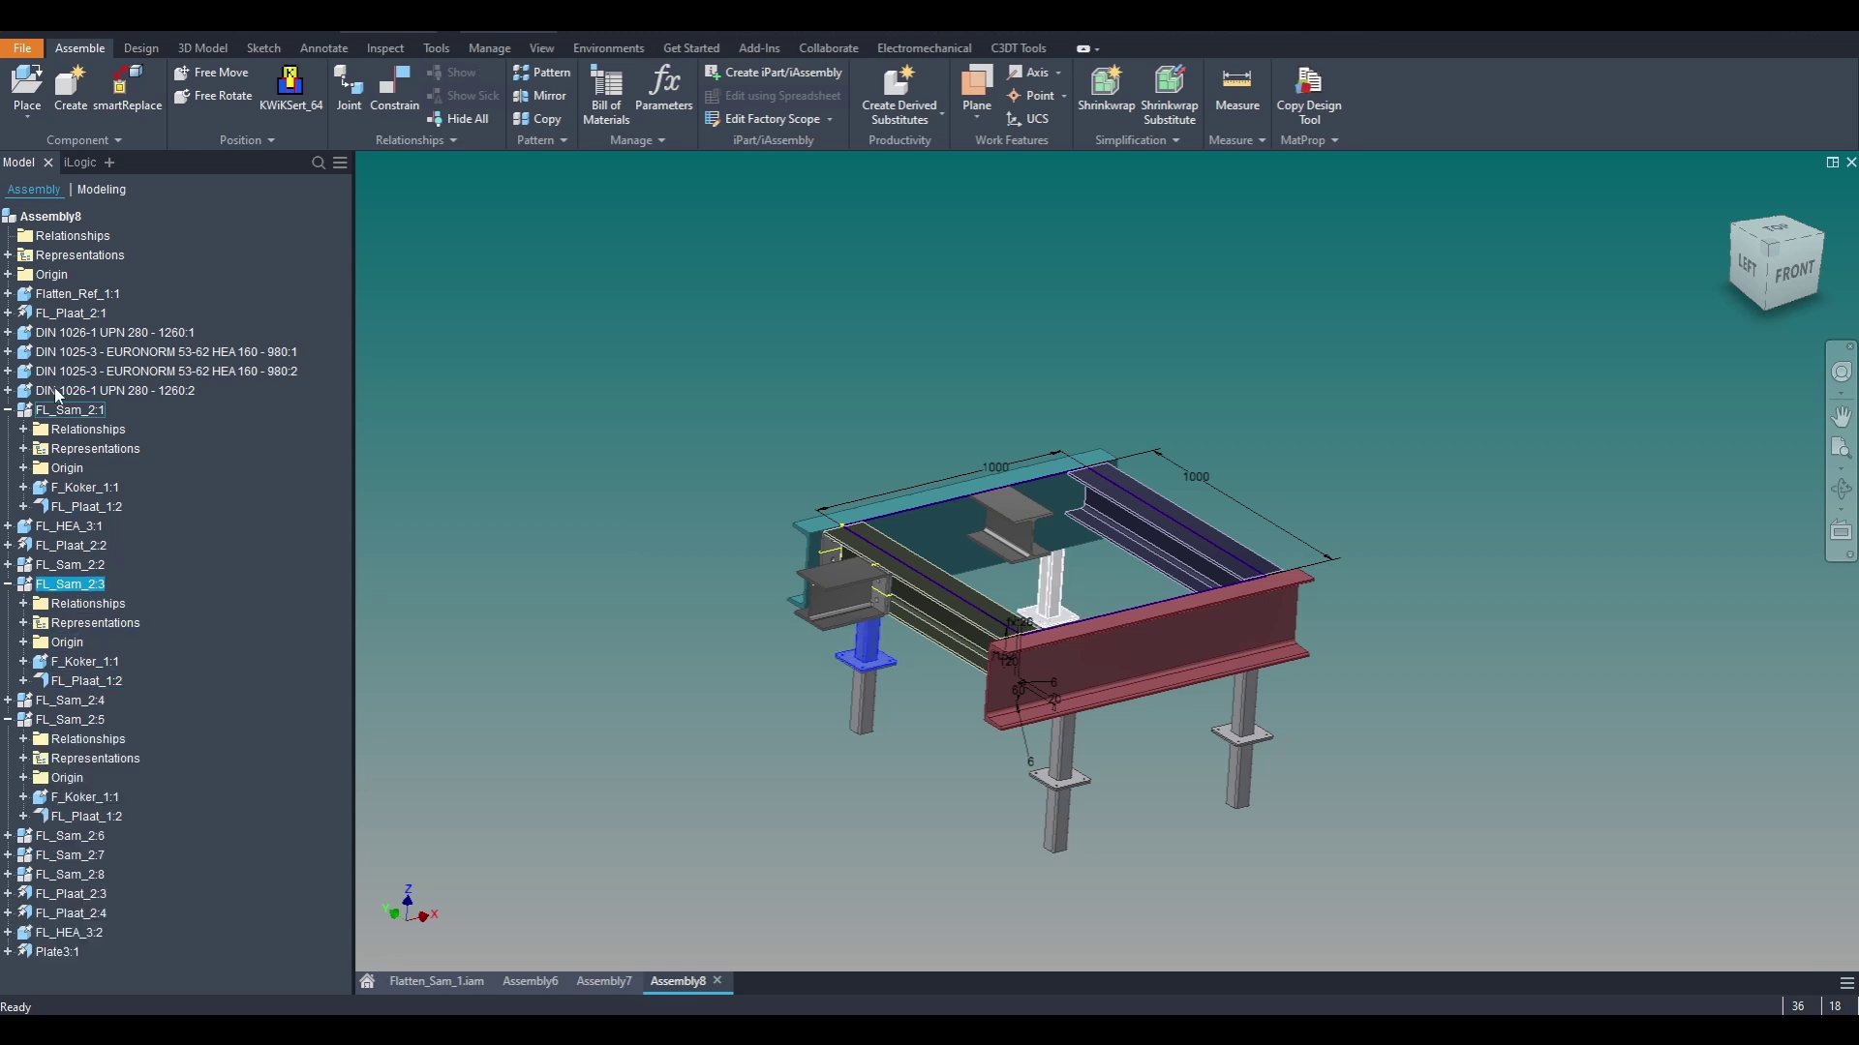
left_click(238, 637)
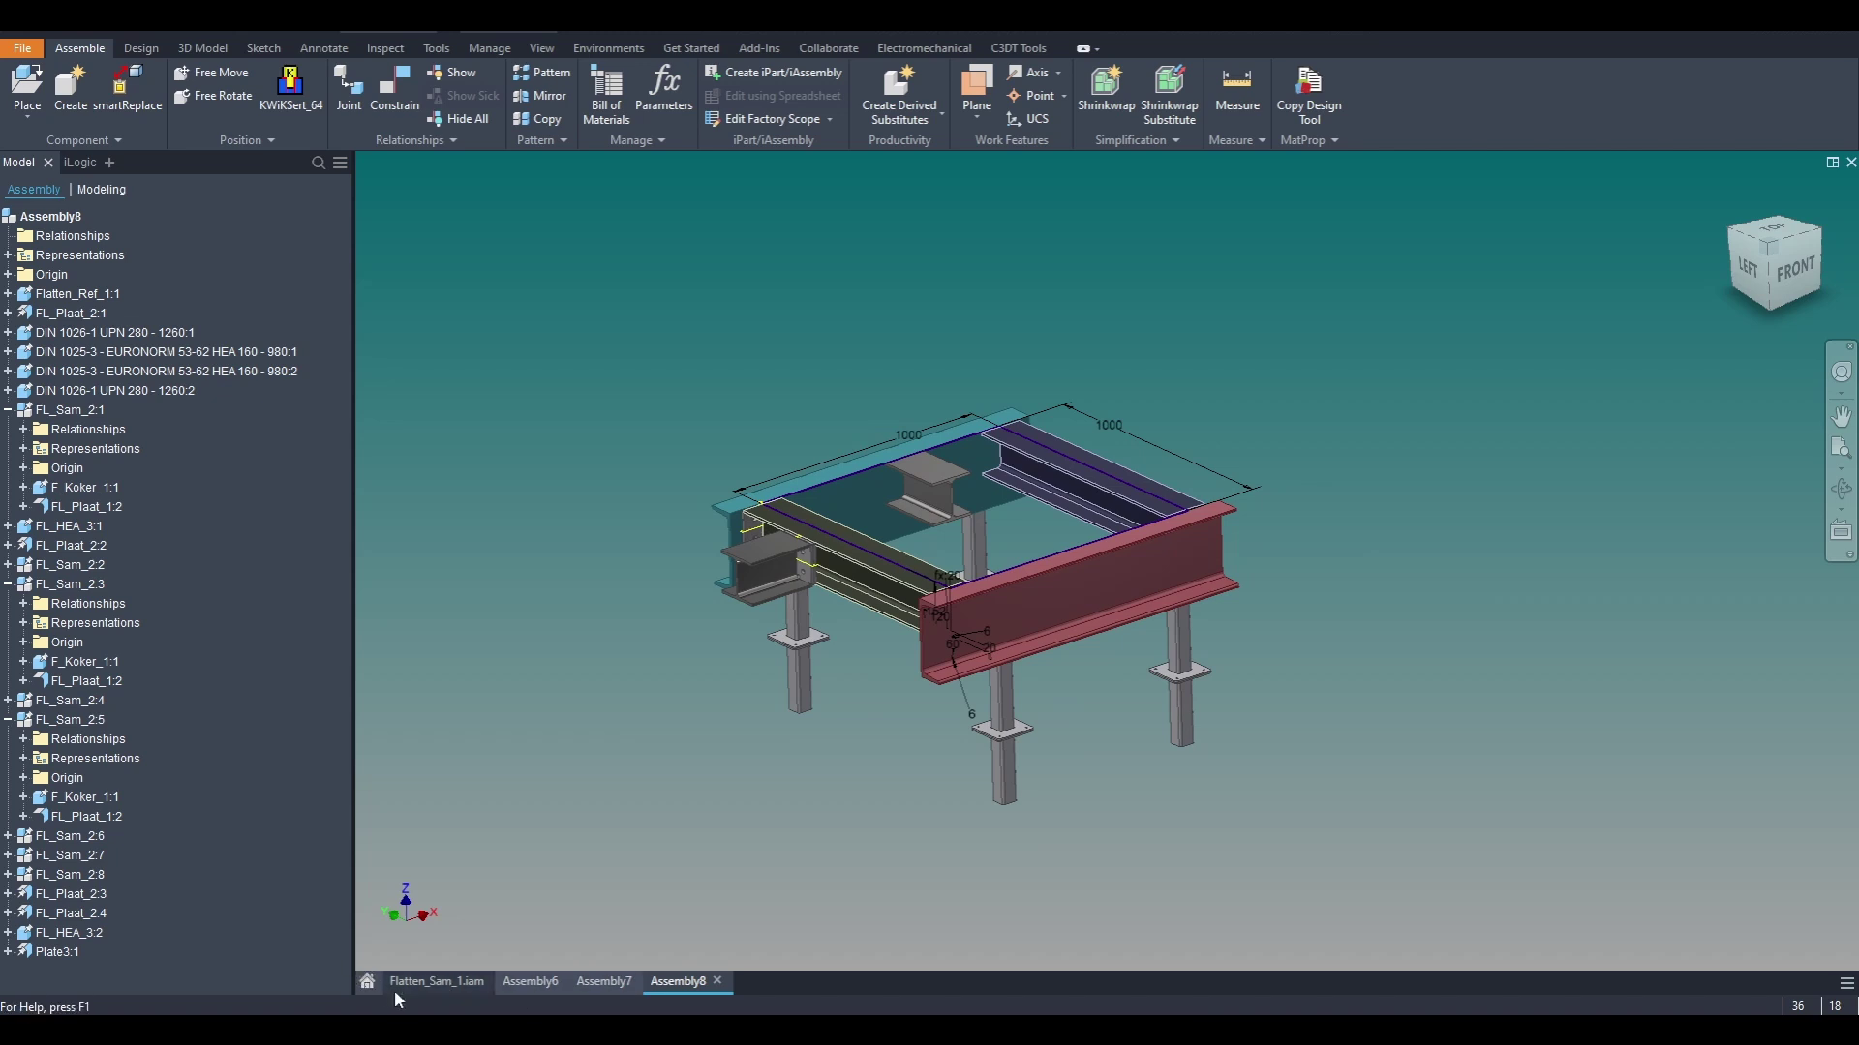
Step: Flatten only the frame of Flatten_Sam_1.iam with Flatten Assy Frame and check the extension subassembly FL_Extension_1:1 in the result
left_click(434, 982)
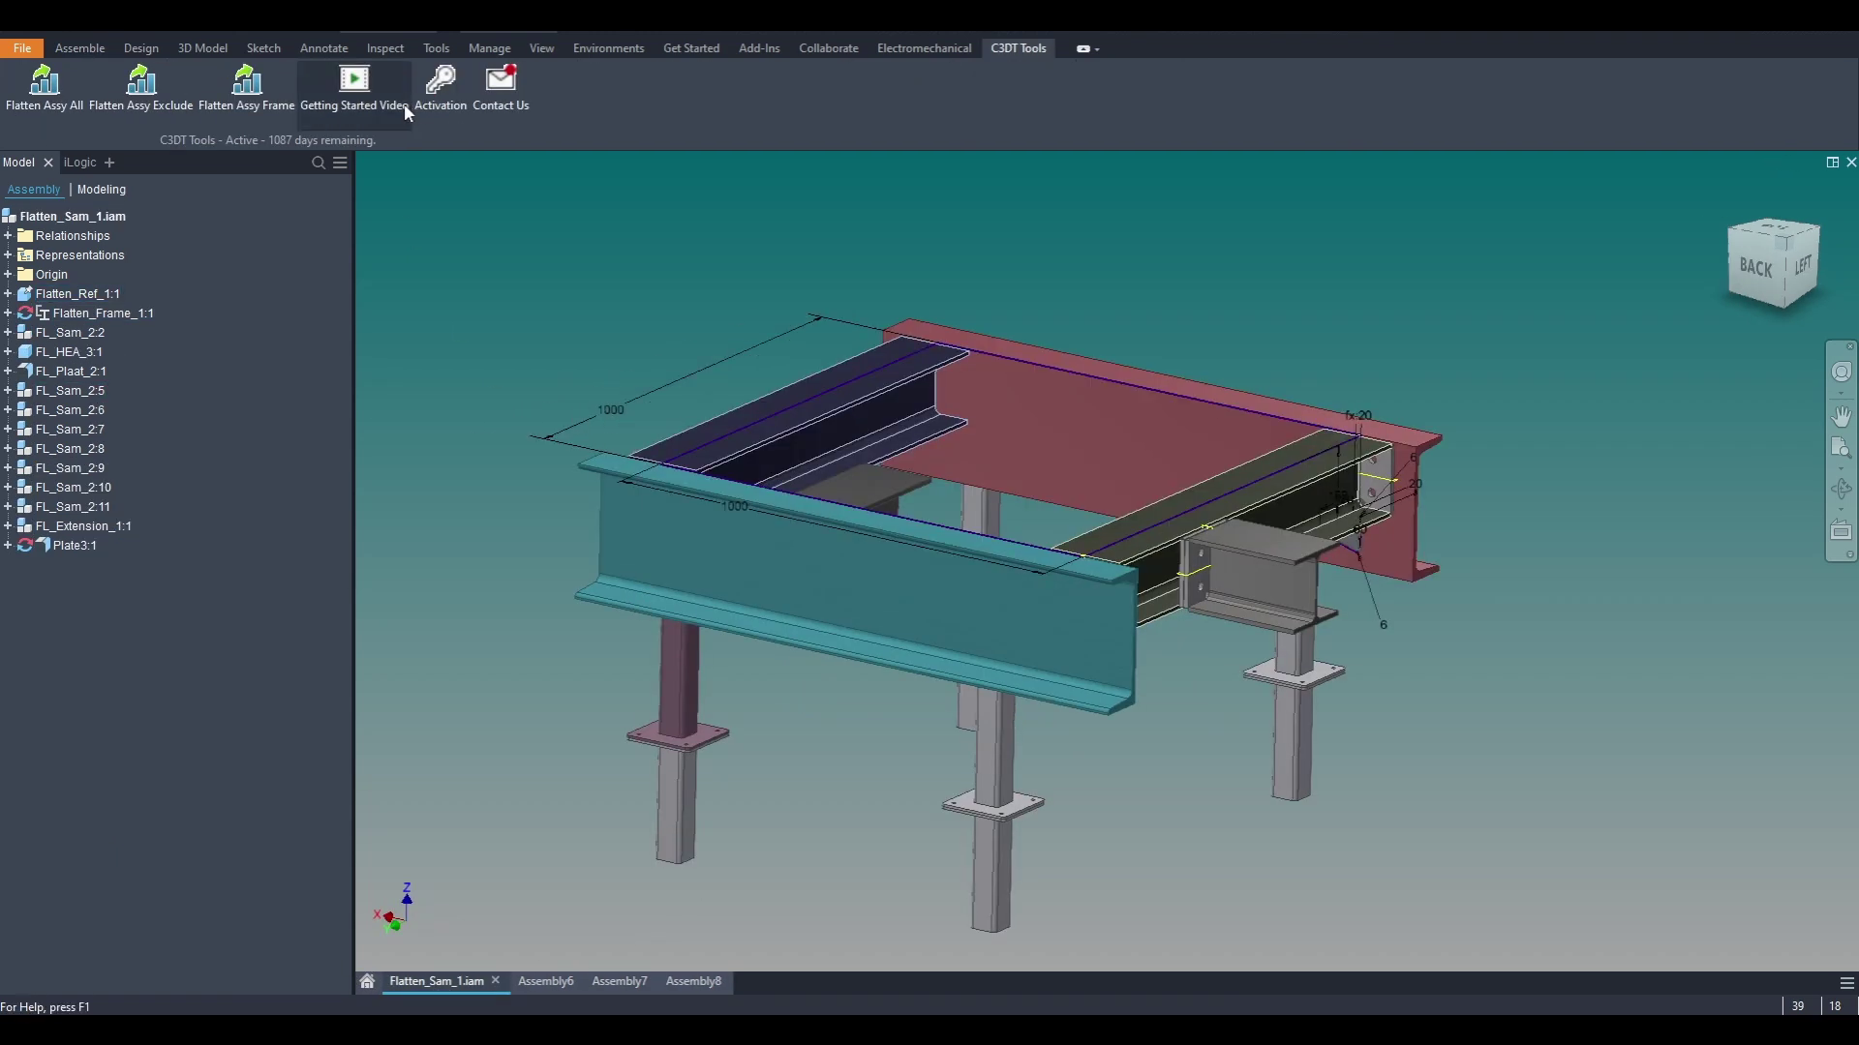
left_click(248, 88)
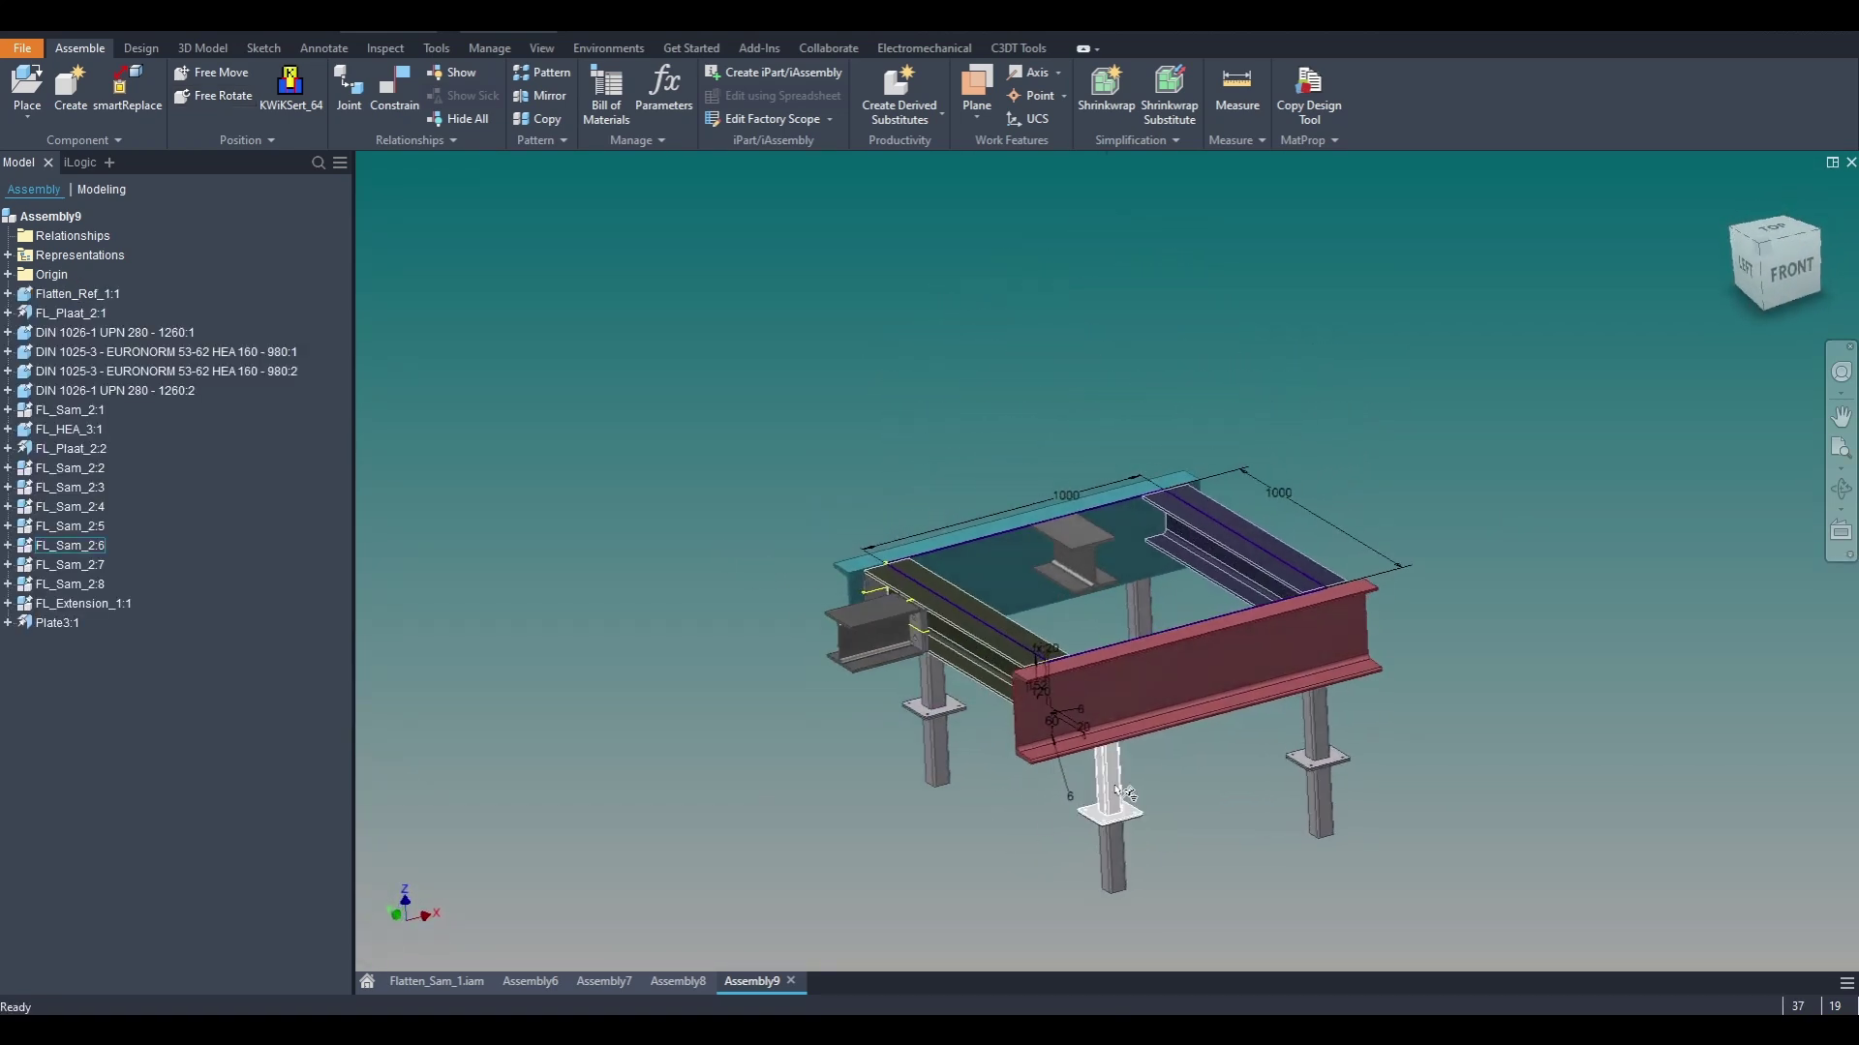
left_click(788, 770)
left_click(868, 623)
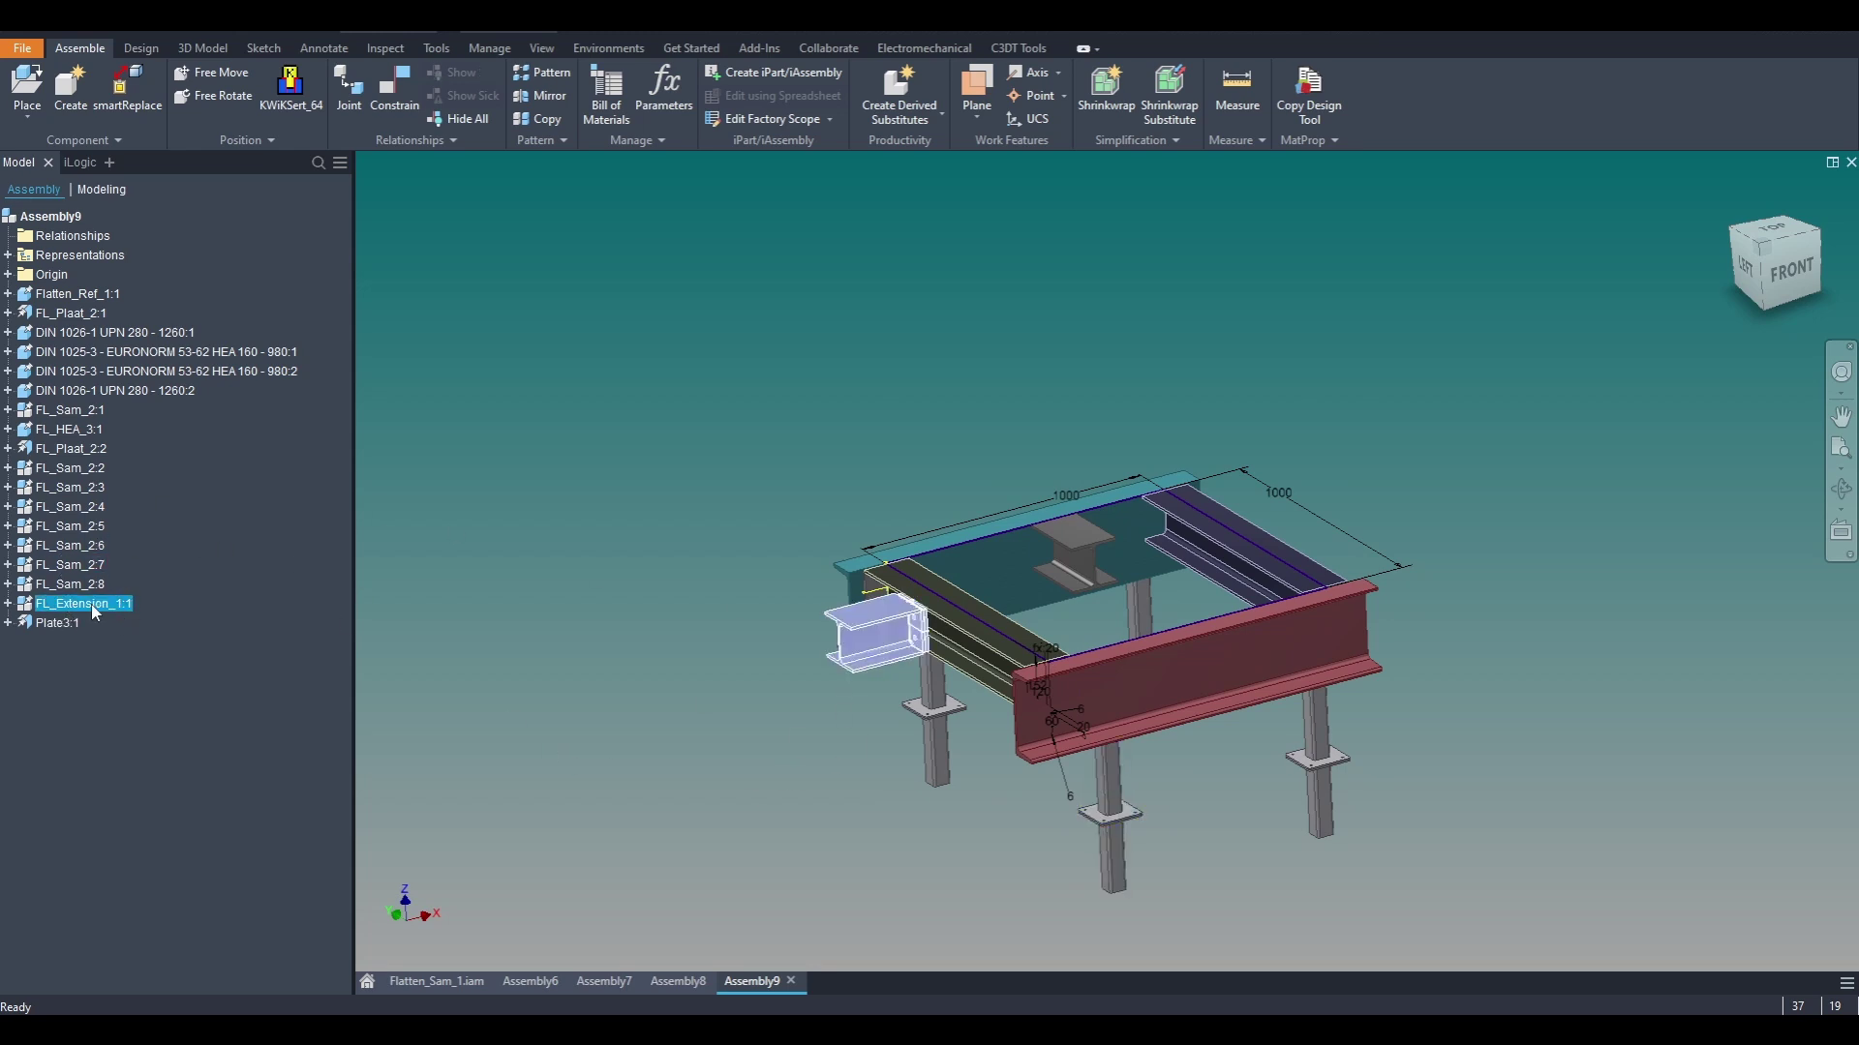
left_click(867, 687)
Step: Select the two UPN 280 and two HEA 160 beams to check how the flattened frame members are listed
left_click(1231, 675)
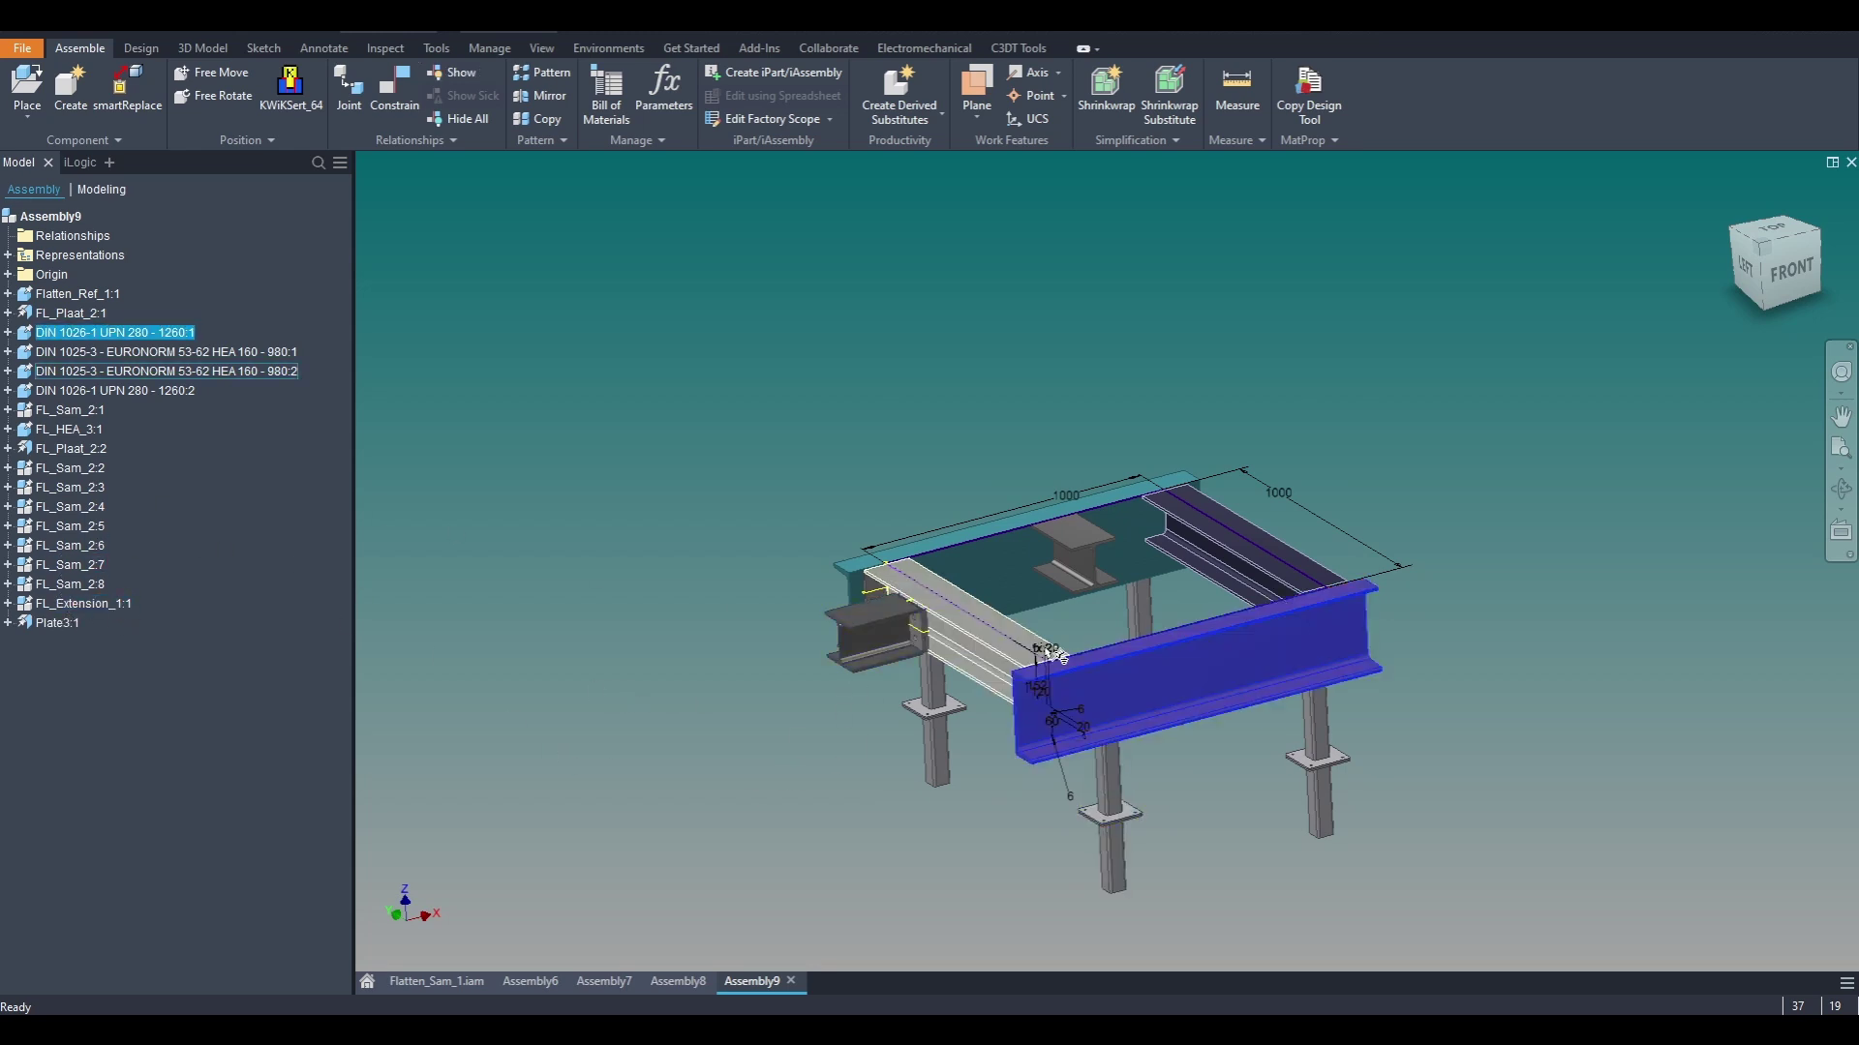
left_click(972, 644)
left_click(970, 546)
left_click(1194, 552, "ctrl")
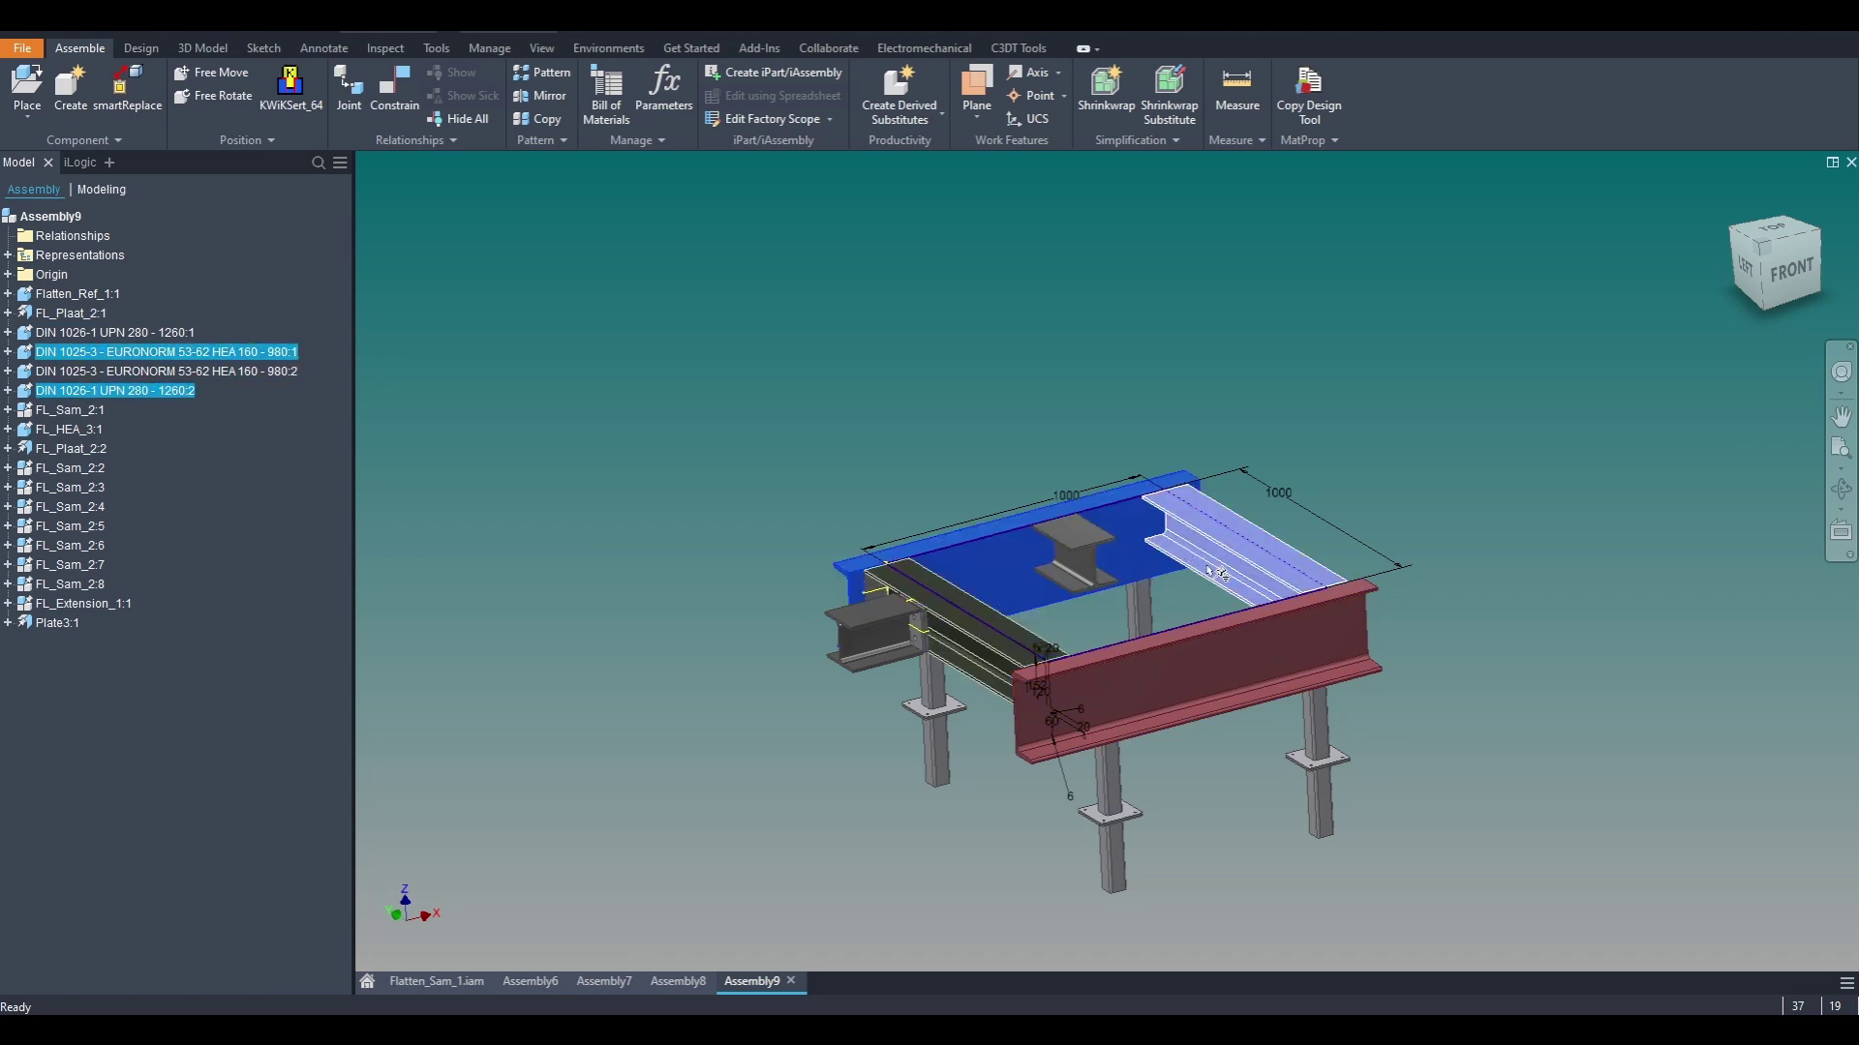
left_click(1245, 657, "ctrl")
left_click(1007, 659, "ctrl")
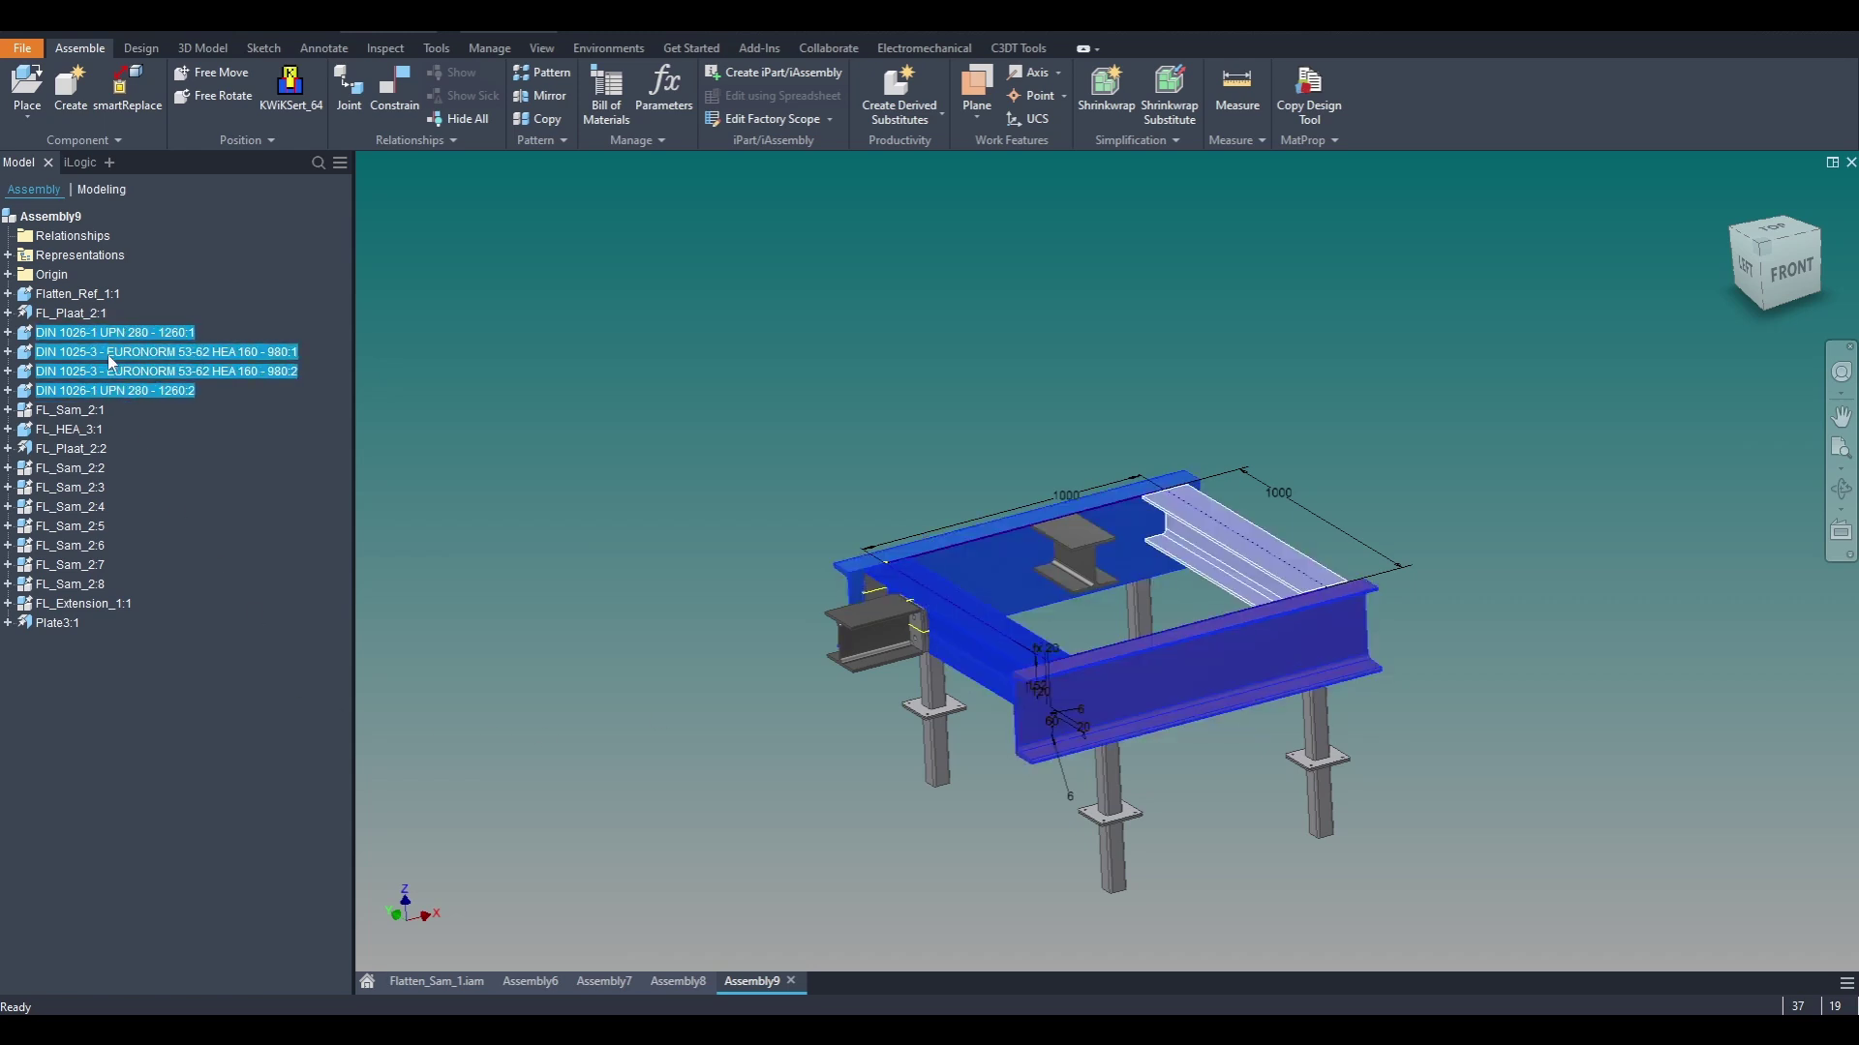
left_click(620, 468)
Step: Demote the teal UPN 280 beam, leg tubes F_Koker_1:1 and 1:3 and plates FL_Plaat_1:1 and 1:3 into a new Standard.iam subassembly
middle_click_drag(796, 544, 558, 514)
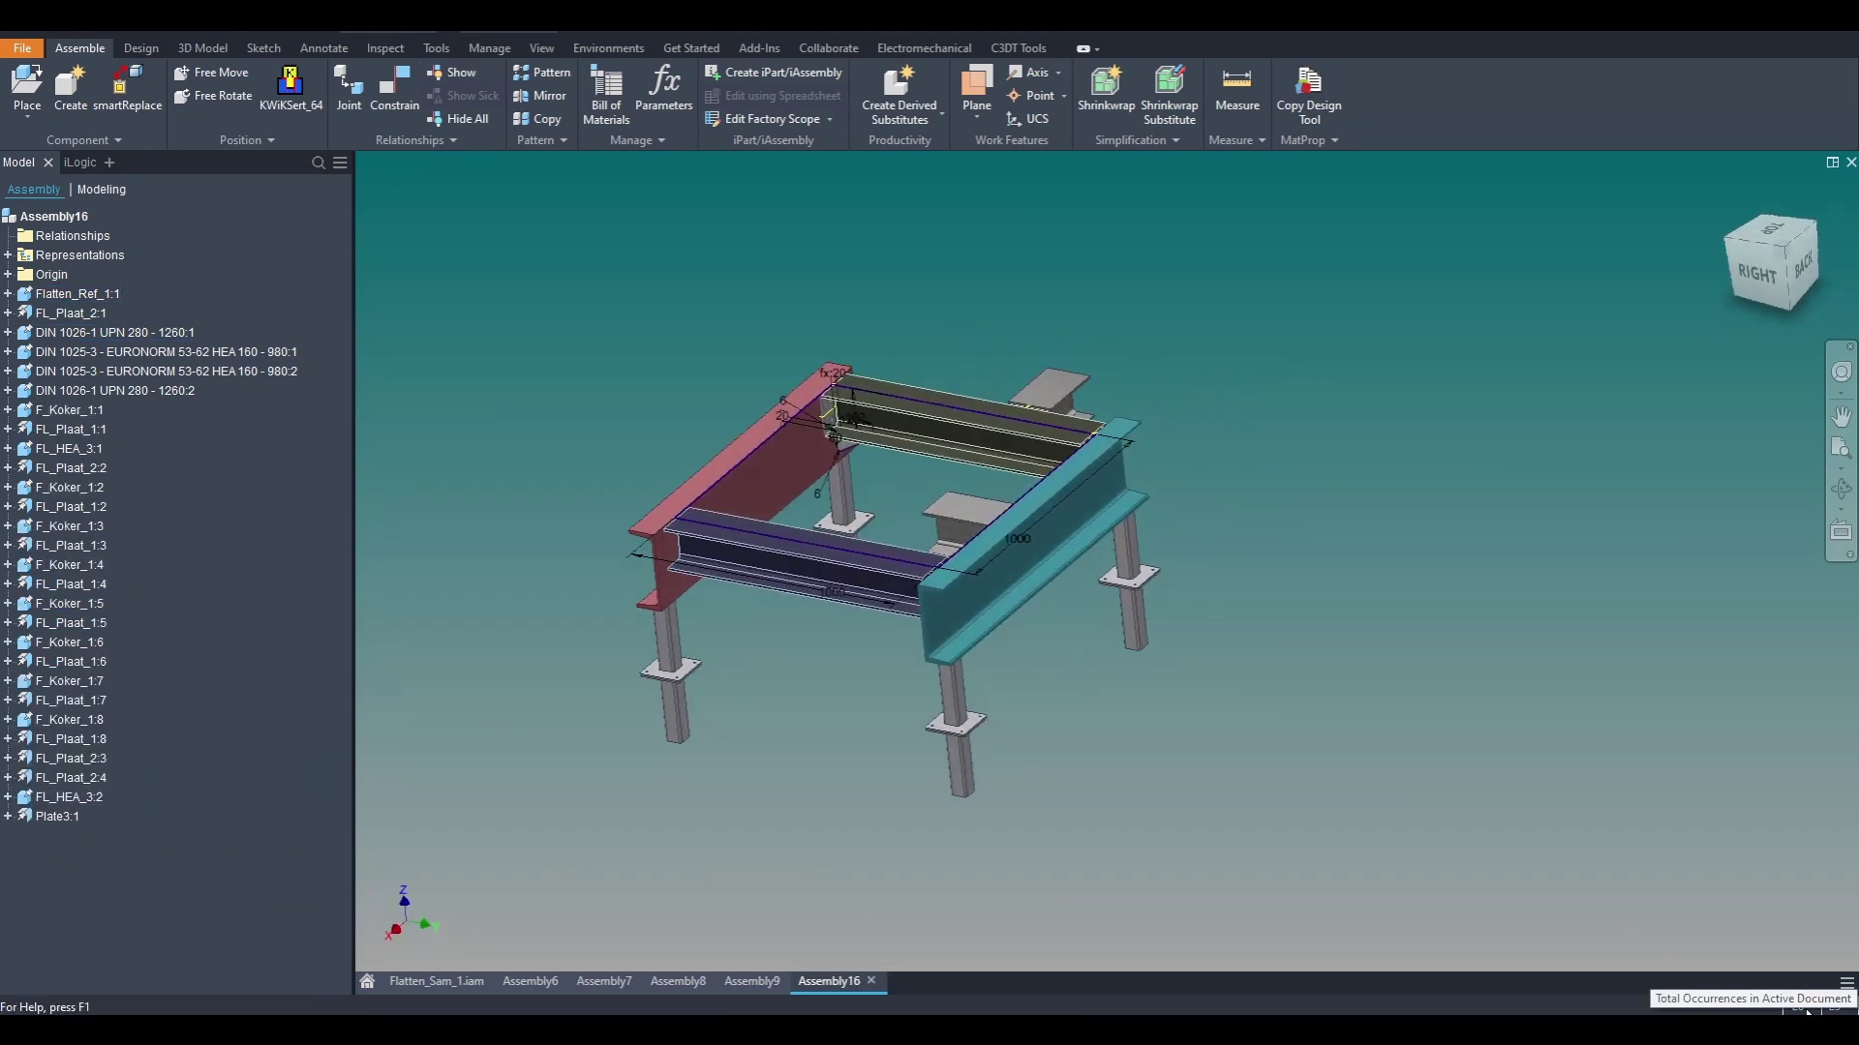
scroll(973, 647, "up", 3)
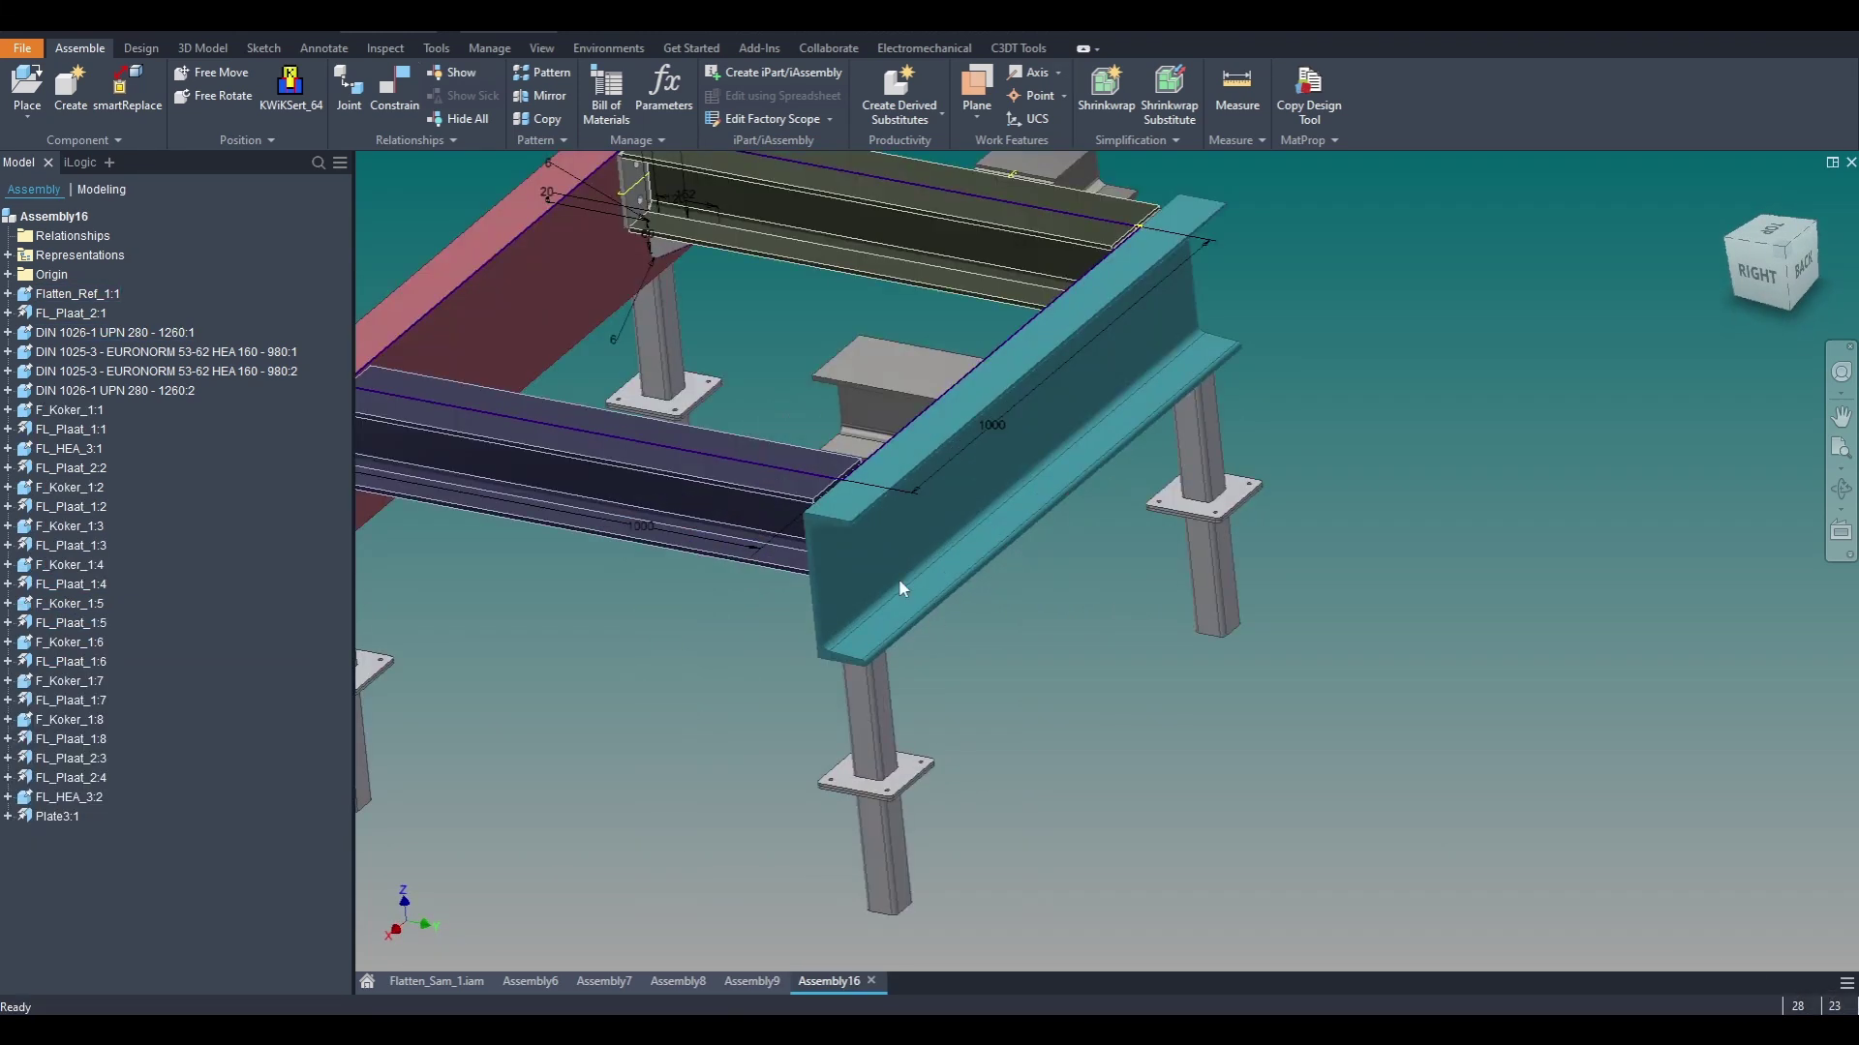
left_click(905, 608)
left_click(872, 707, "ctrl")
left_click(904, 760, "ctrl")
left_click(1157, 511, "ctrl")
left_click(1183, 464, "ctrl")
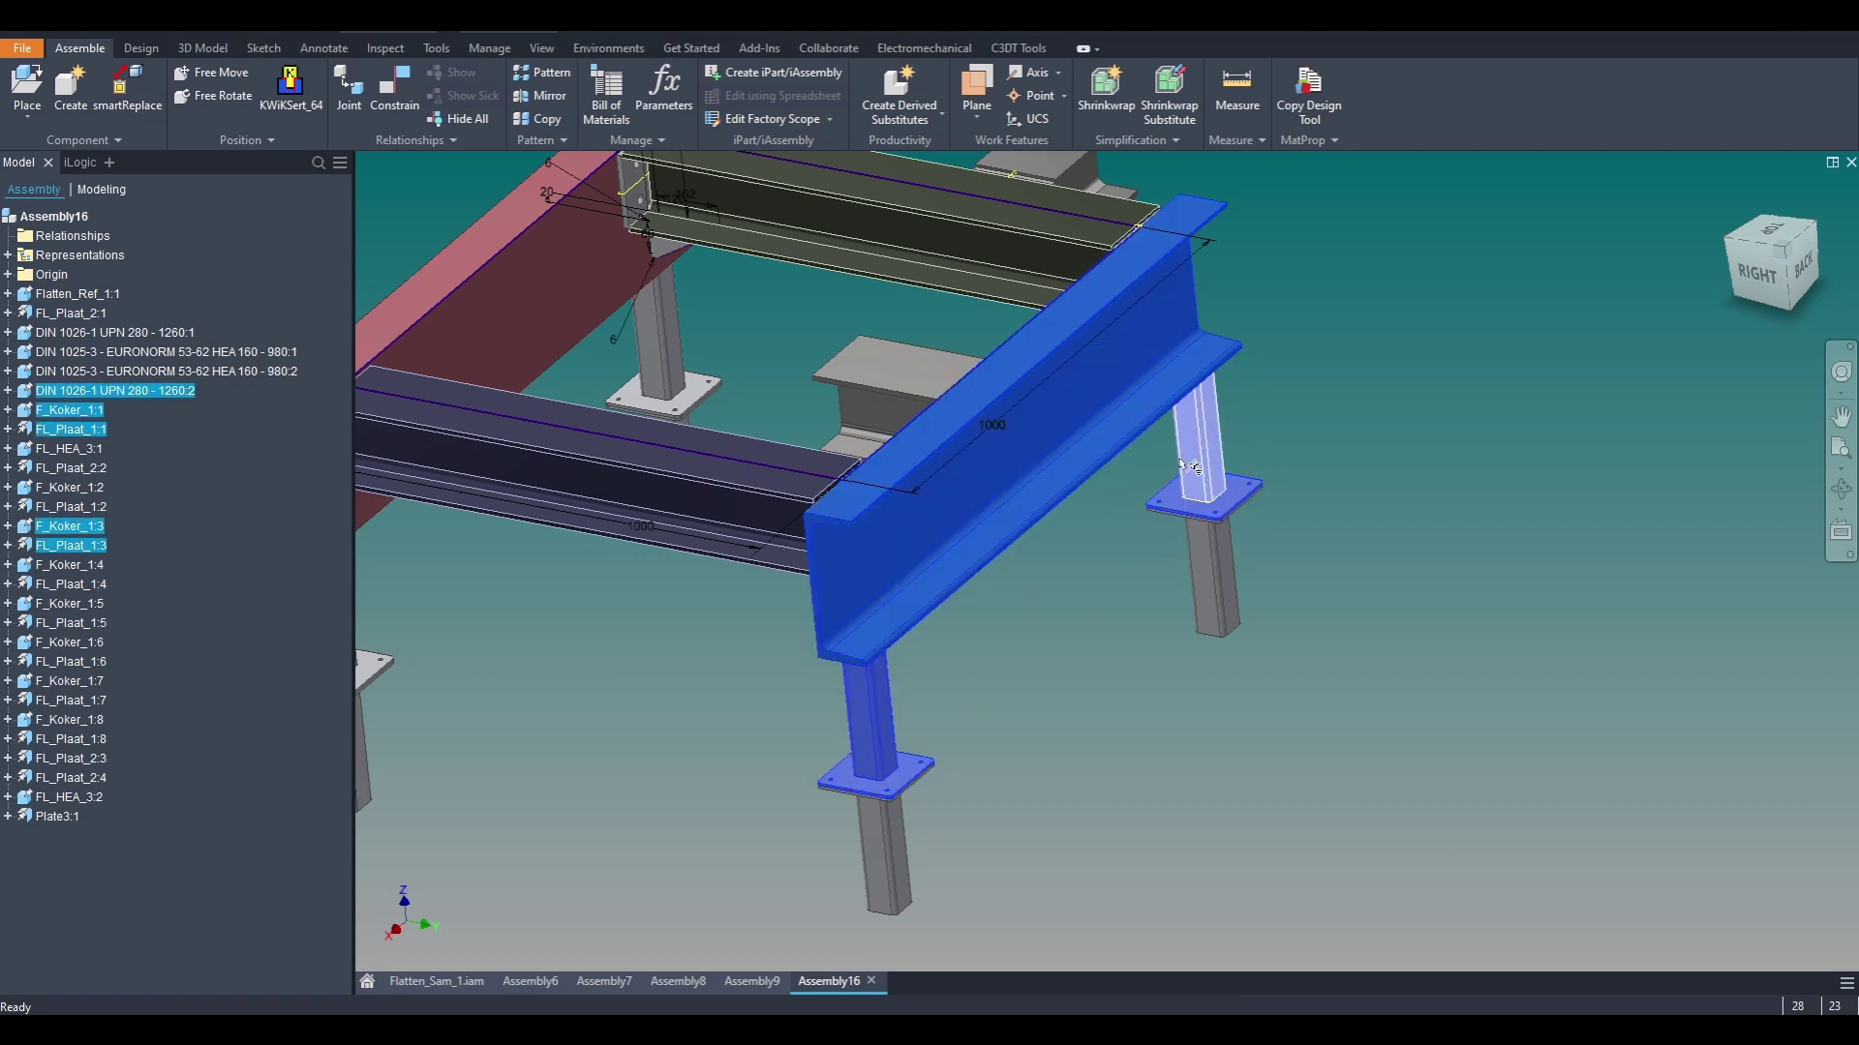
key("Tab")
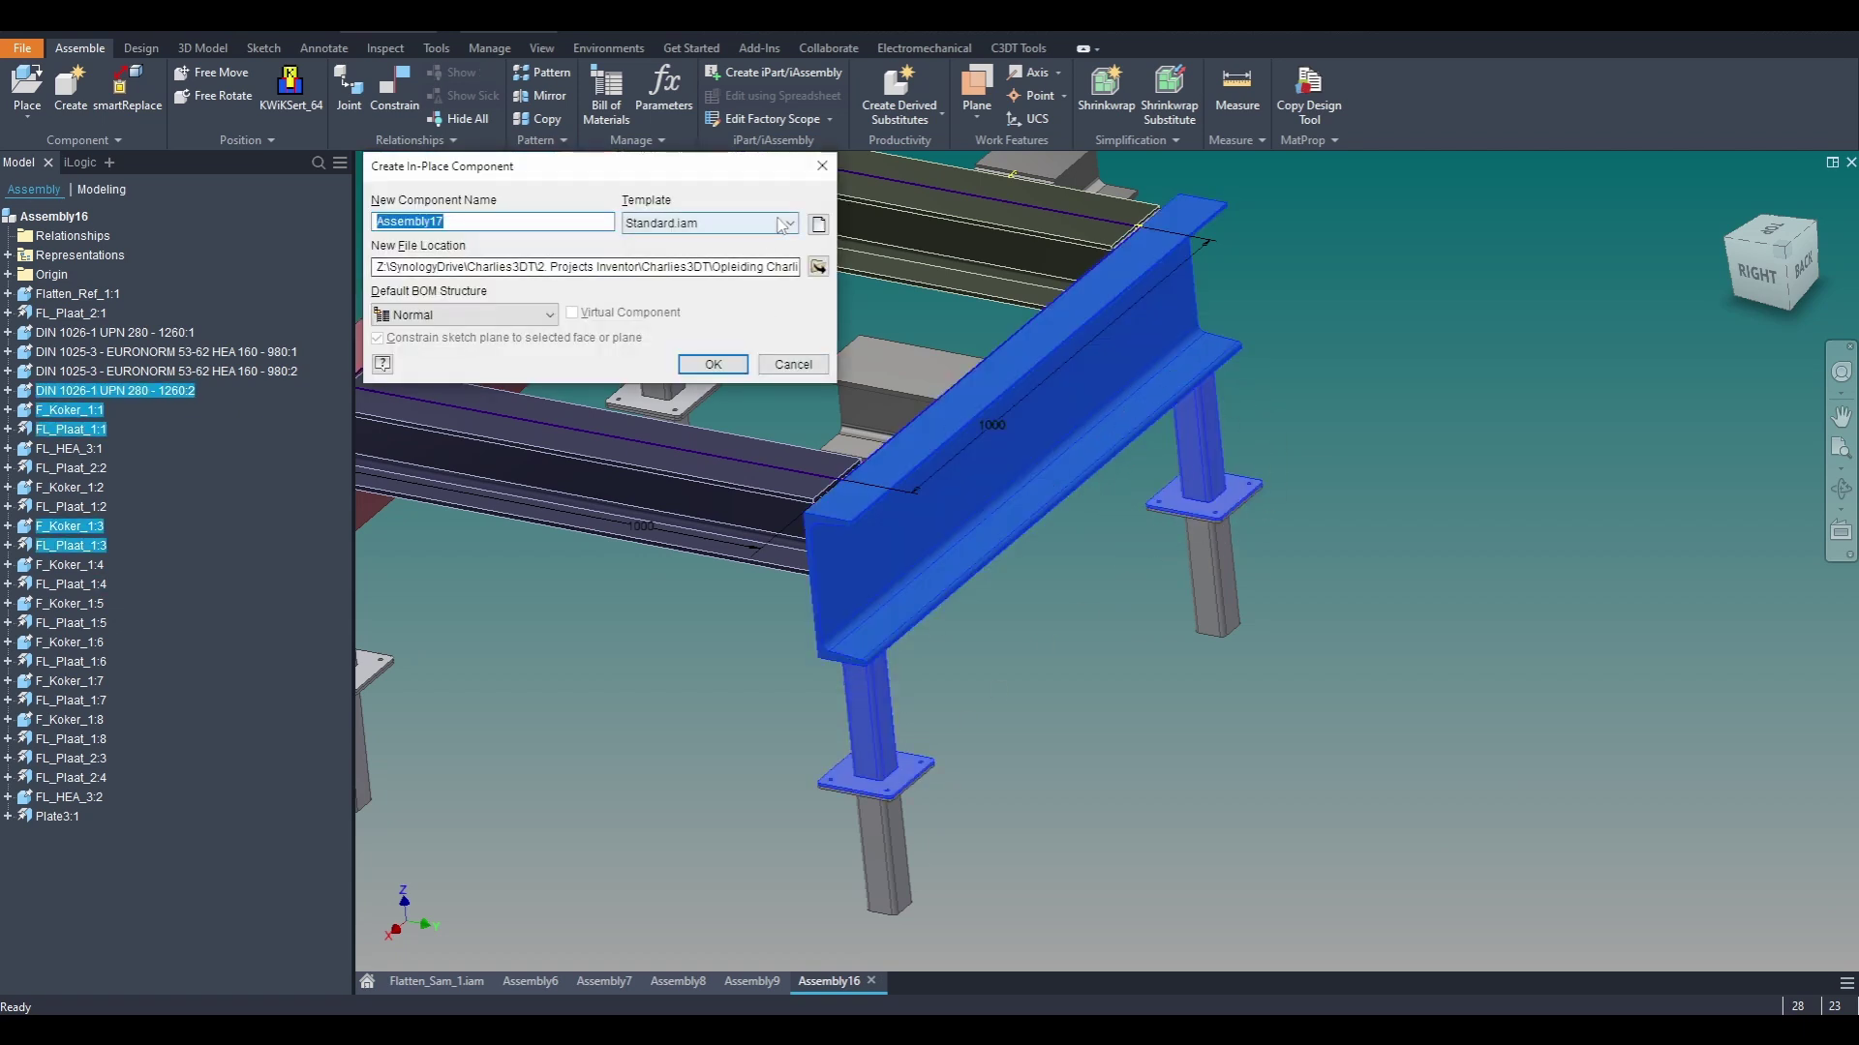
left_click(713, 364)
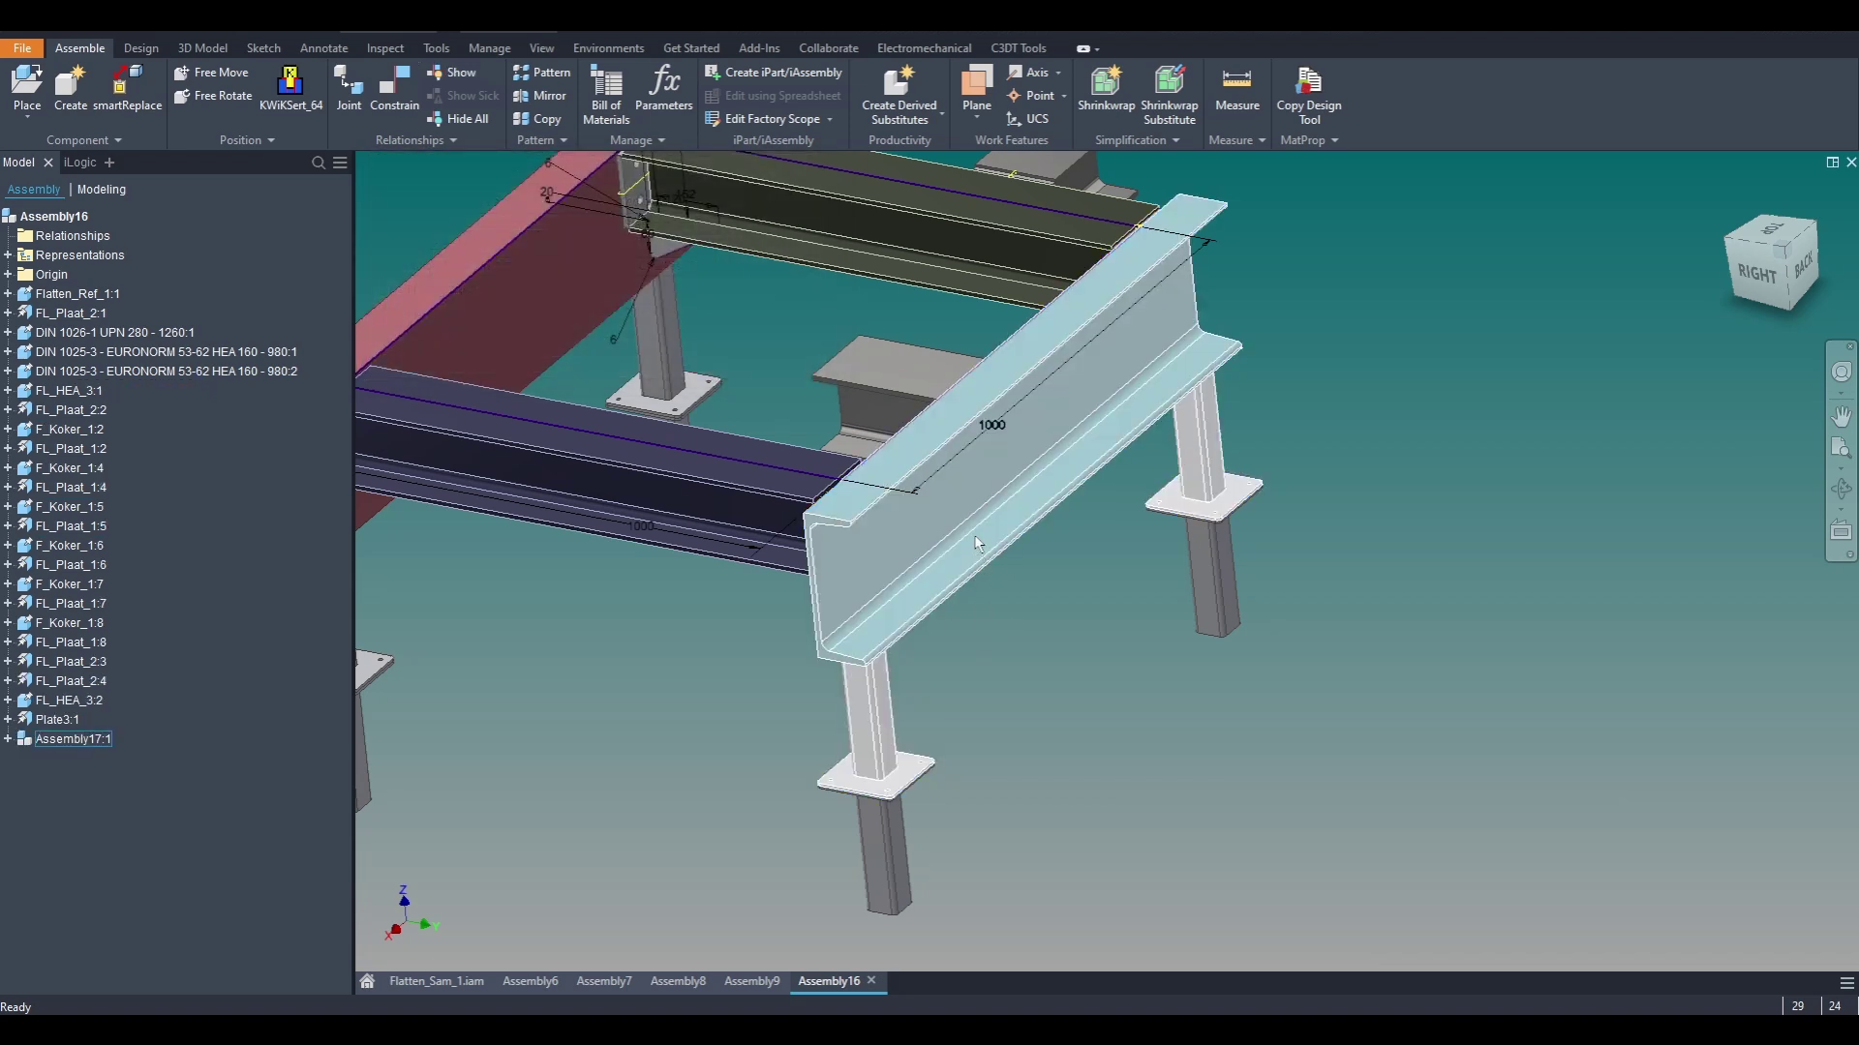
Step: Paste a copy of the new beam-and-legs subassembly and flush-constrain its beam web to the web of the red UPN 280 beam
scroll(932, 550, "down", 5)
middle_click_drag(916, 554, 1248, 551)
left_click(956, 495)
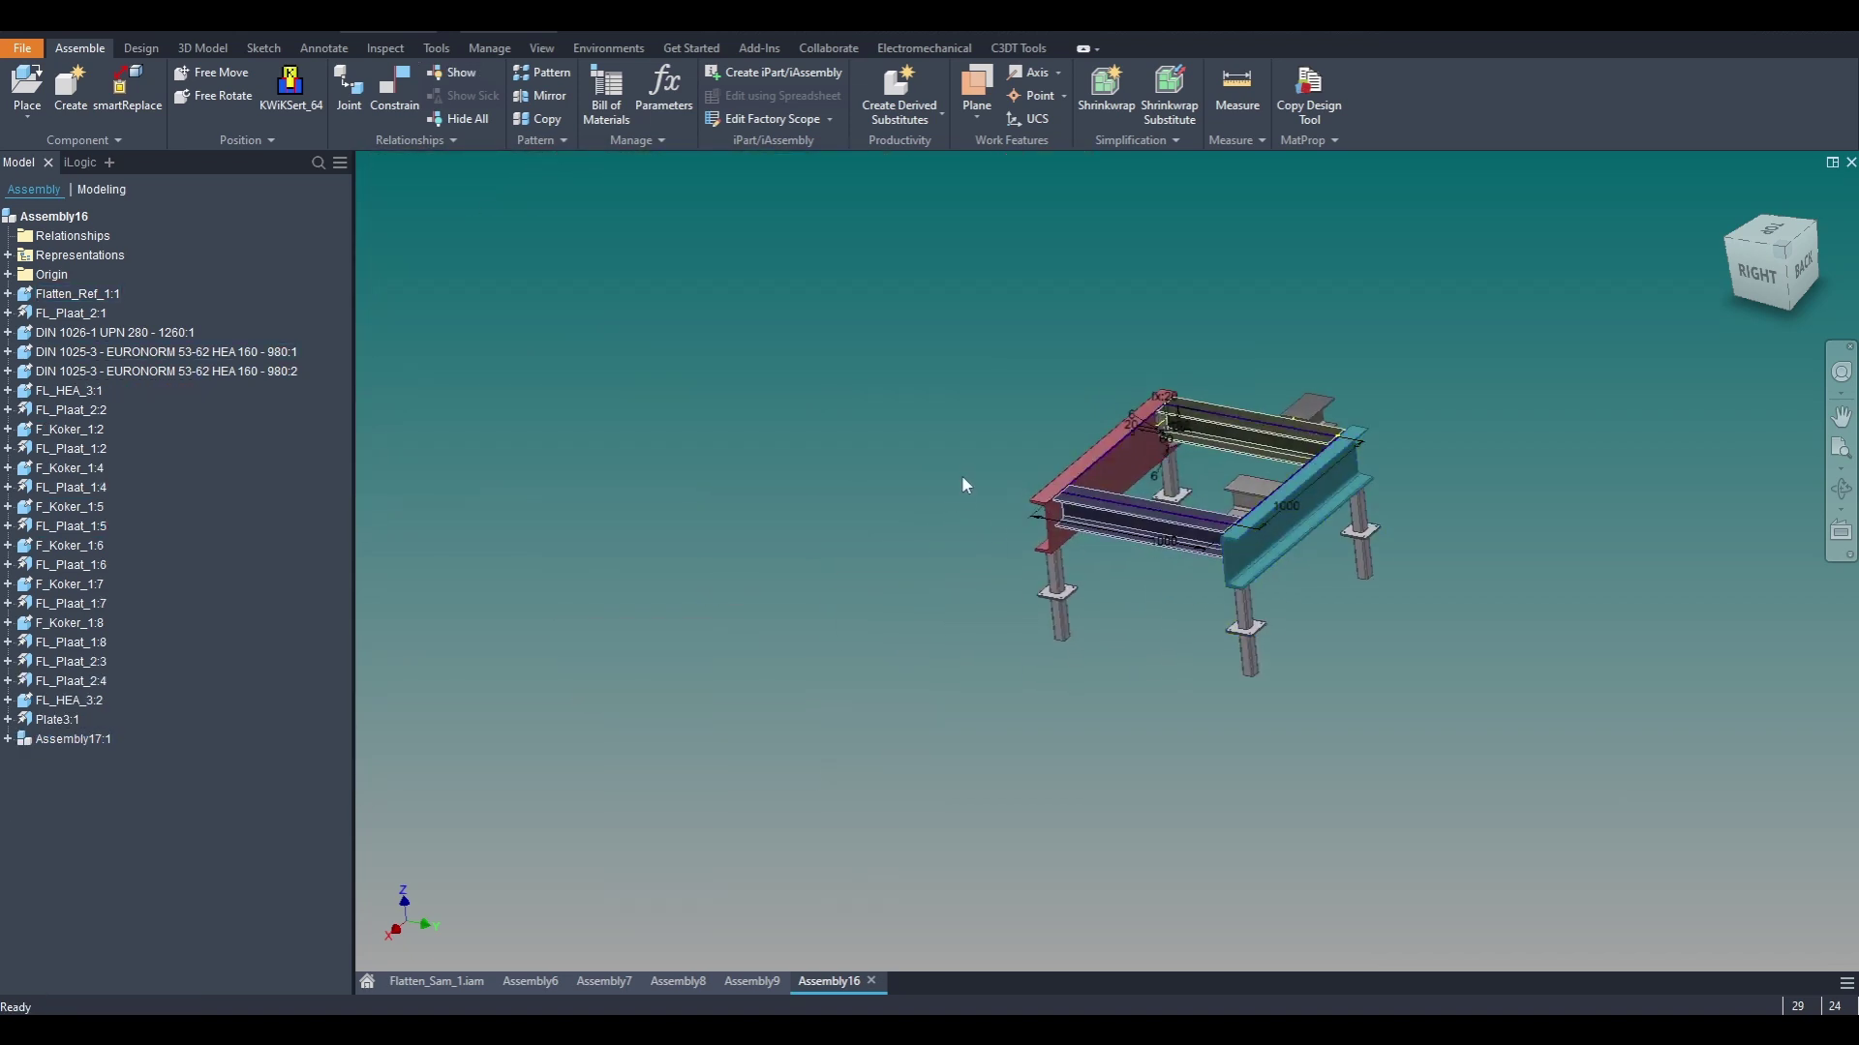
key("ctrl+v")
key("c")
left_click(639, 301)
scroll(937, 459, "up", 3)
left_click(937, 464)
scroll(1014, 496, "down", 1)
scroll(1014, 495, "down", 2)
middle_click_drag(1014, 496, 1184, 585, "shift")
scroll(1174, 585, "up", 4)
left_click(1119, 591)
key("Return")
Step: Add a flush constraint with 0 mm offset between the top flanges of the copied beam and the red UPN 280 beam
scroll(1243, 644, "up", 6)
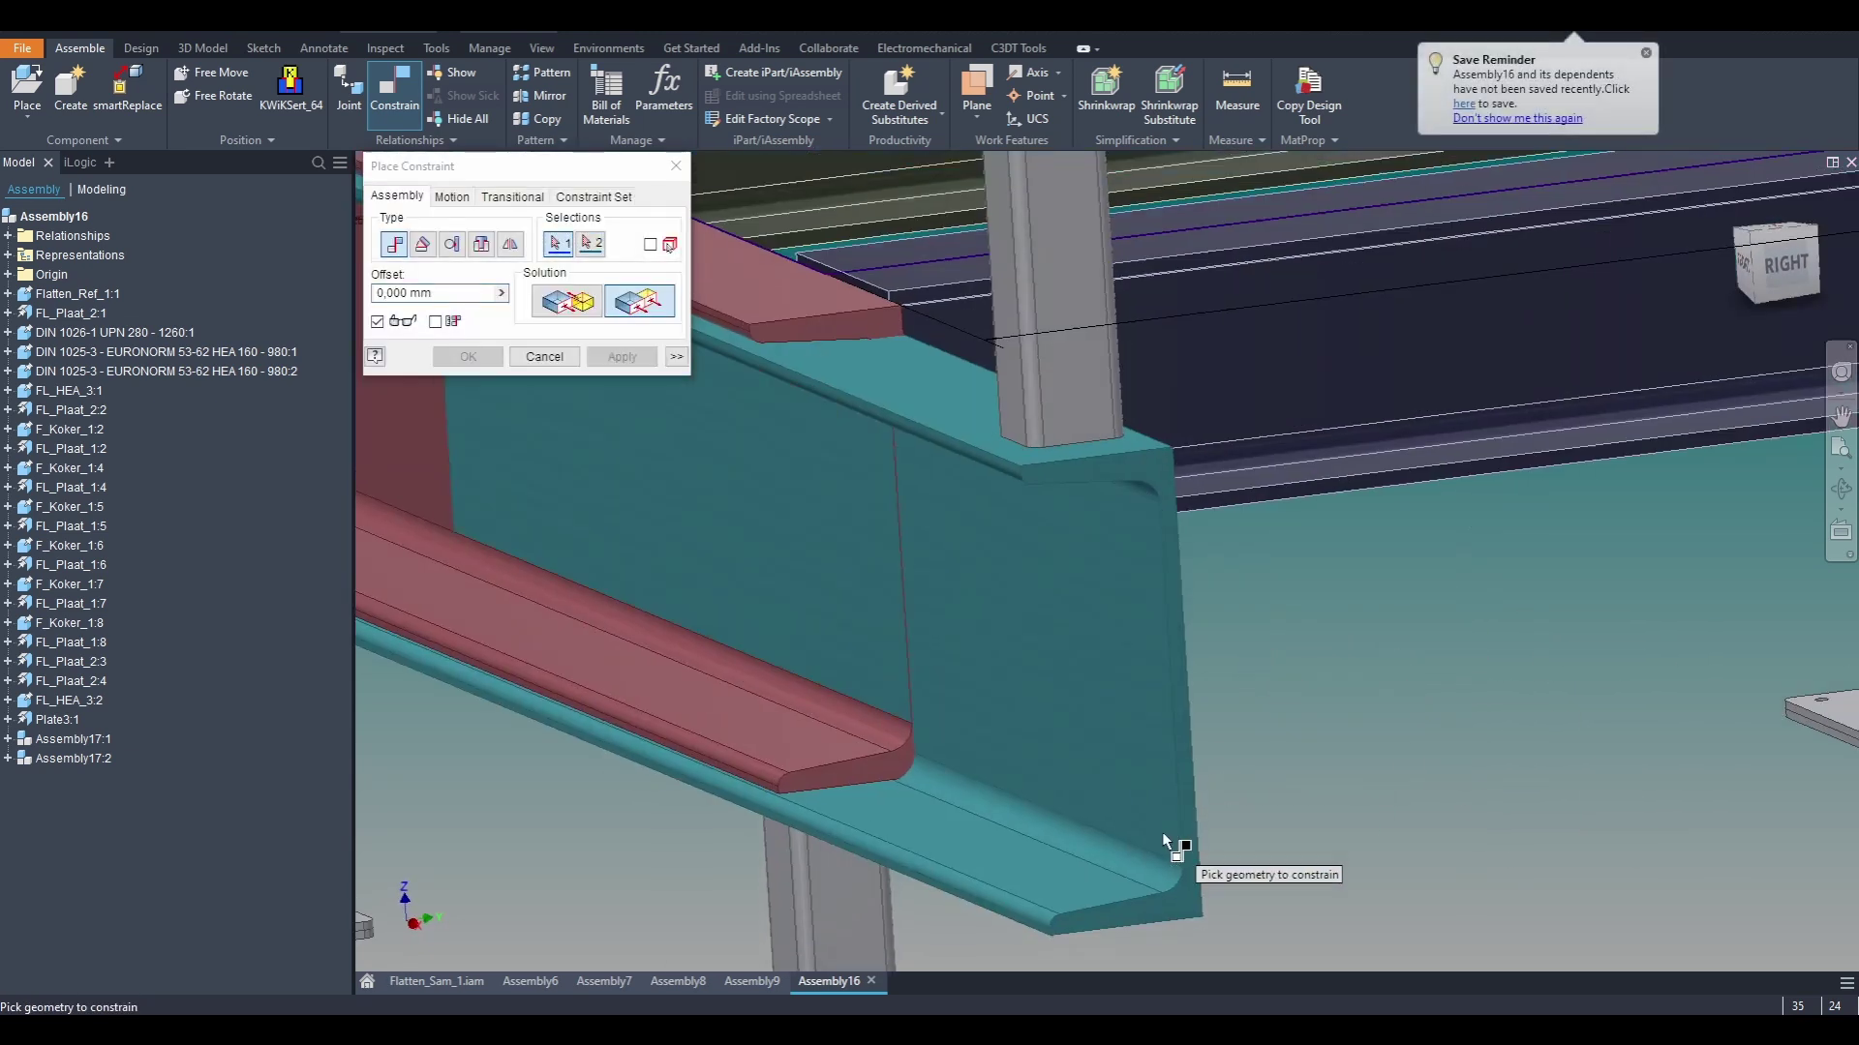
scroll(1152, 815, "down", 3)
middle_click_drag(1151, 815, 872, 427, "shift")
left_click(1128, 660)
left_click(871, 431)
key("Return")
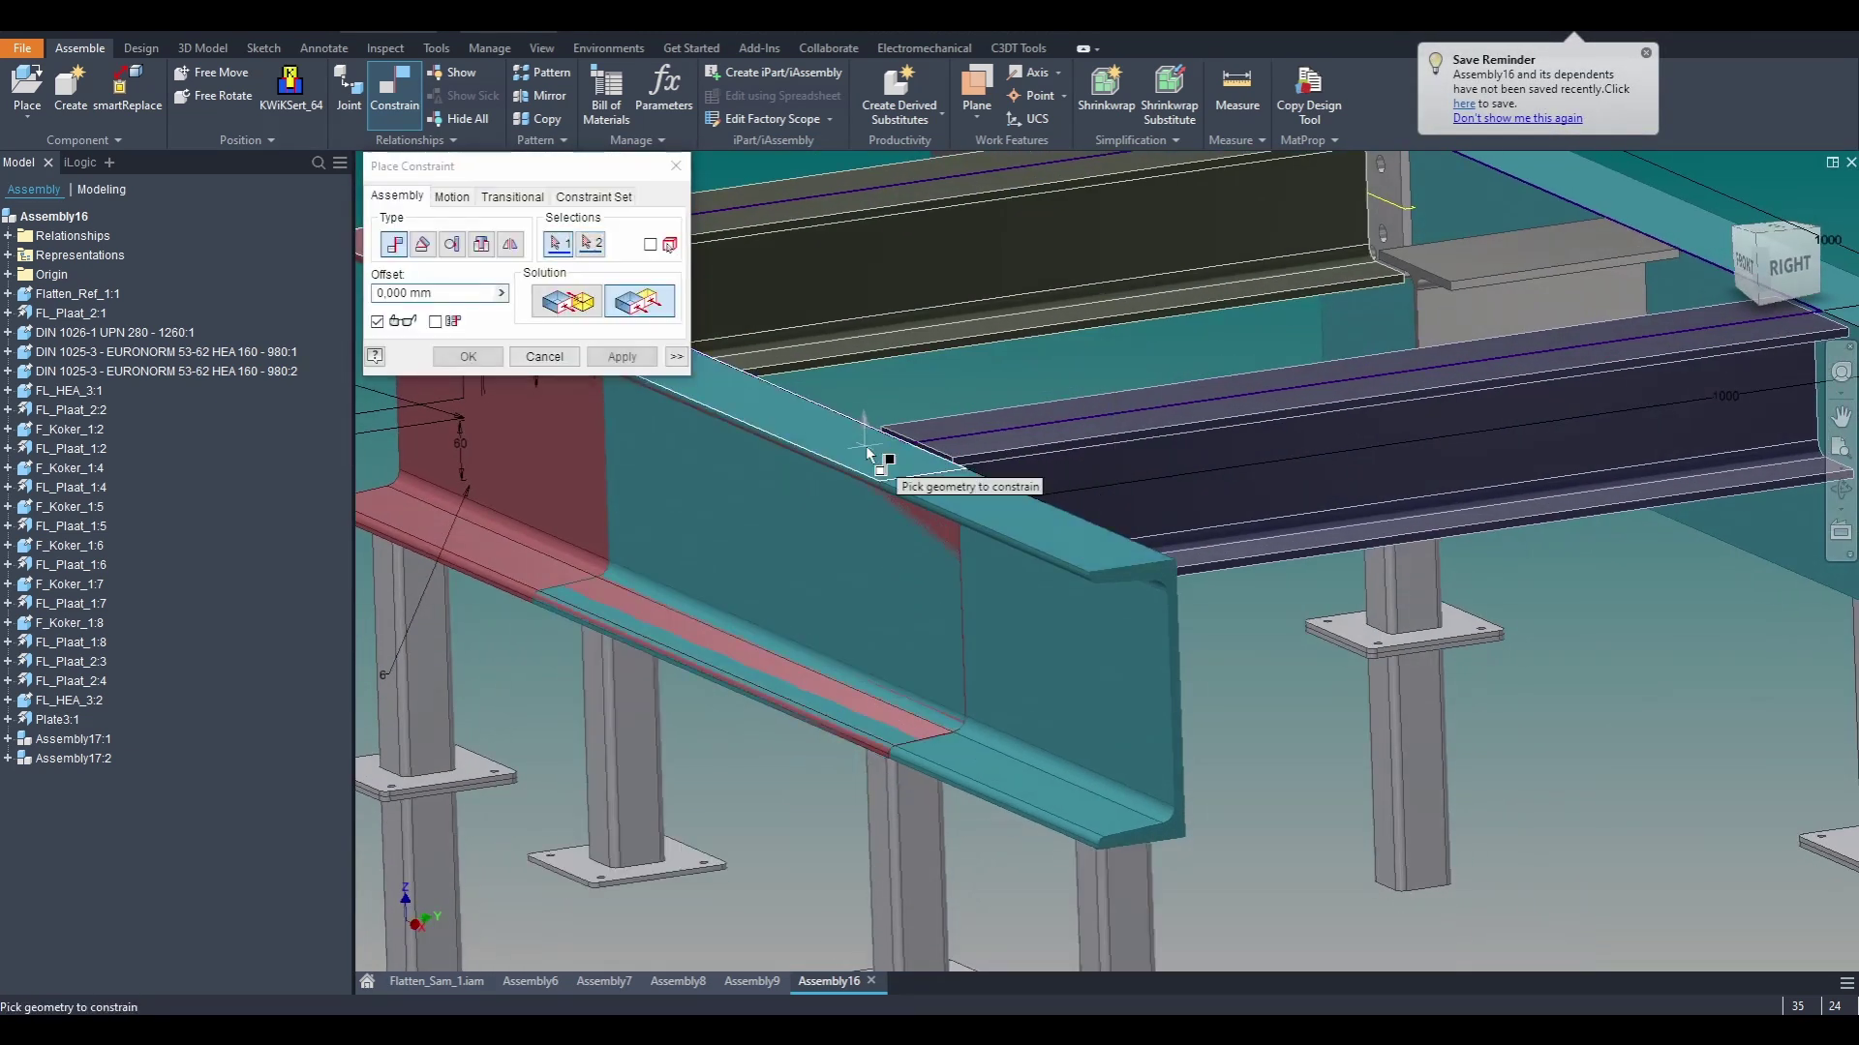
Step: Flush-constrain the end face of the copied beam to the end face of the red UPN 280 beam
scroll(1265, 591, "up", 3)
left_click(1088, 551)
scroll(997, 547, "down", 2)
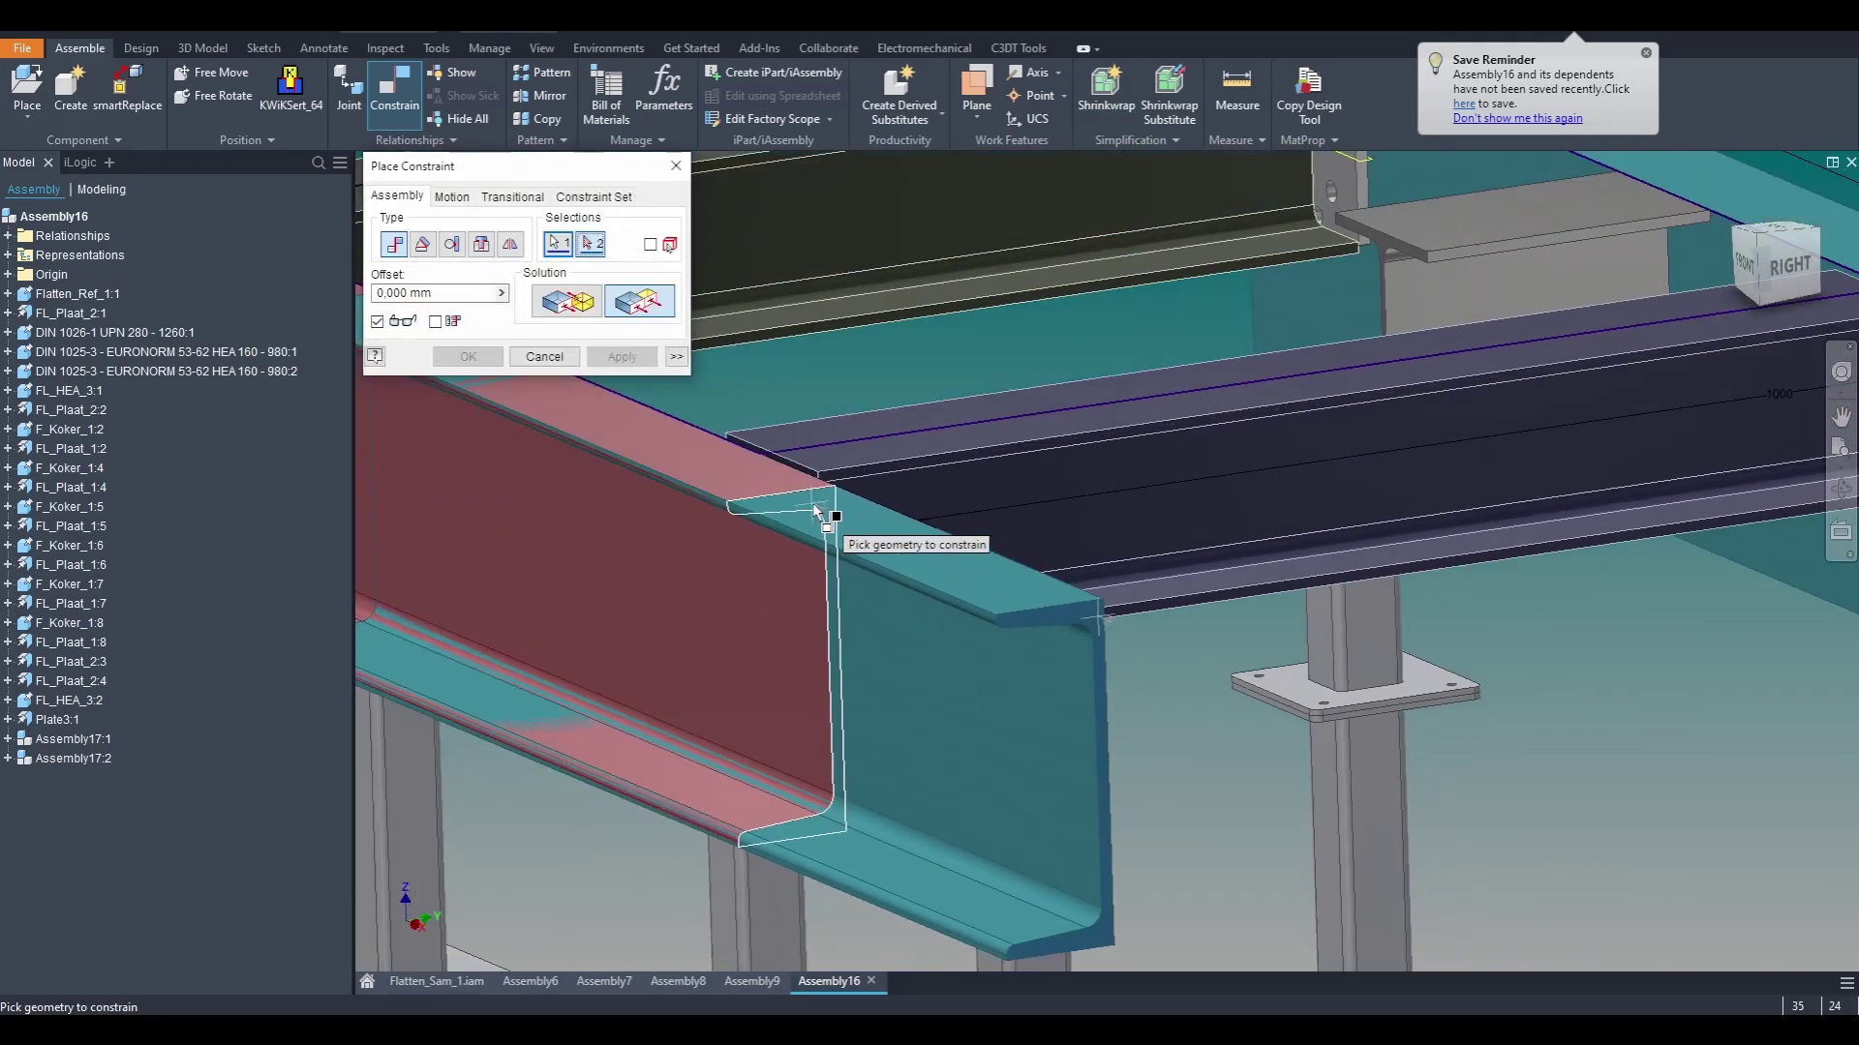
left_click(813, 505)
key("Return")
scroll(813, 507, "down", 3)
middle_click_drag(813, 506, 827, 543, "shift")
key("Escape")
Step: Ground subassembly Assembly17:1 and hide the copied subassembly Assembly17:2
right_click(67, 759)
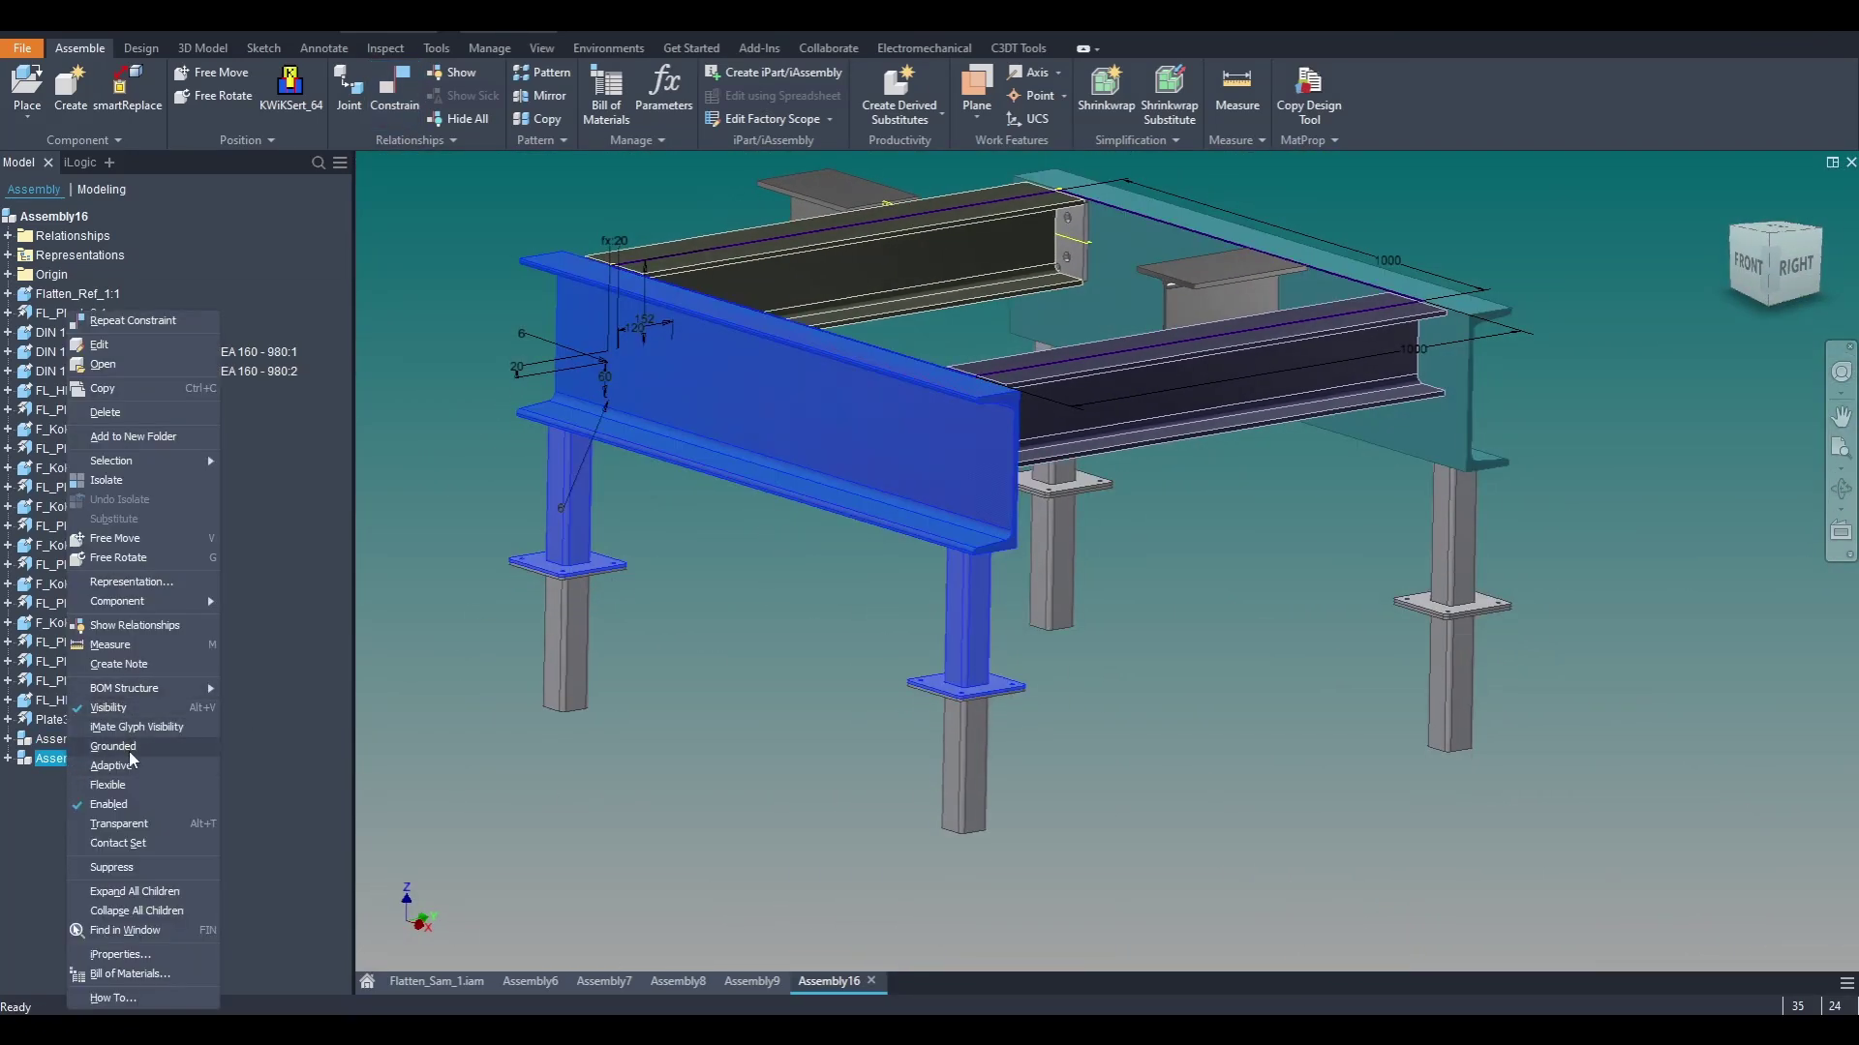
left_click(88, 762)
right_click(70, 739)
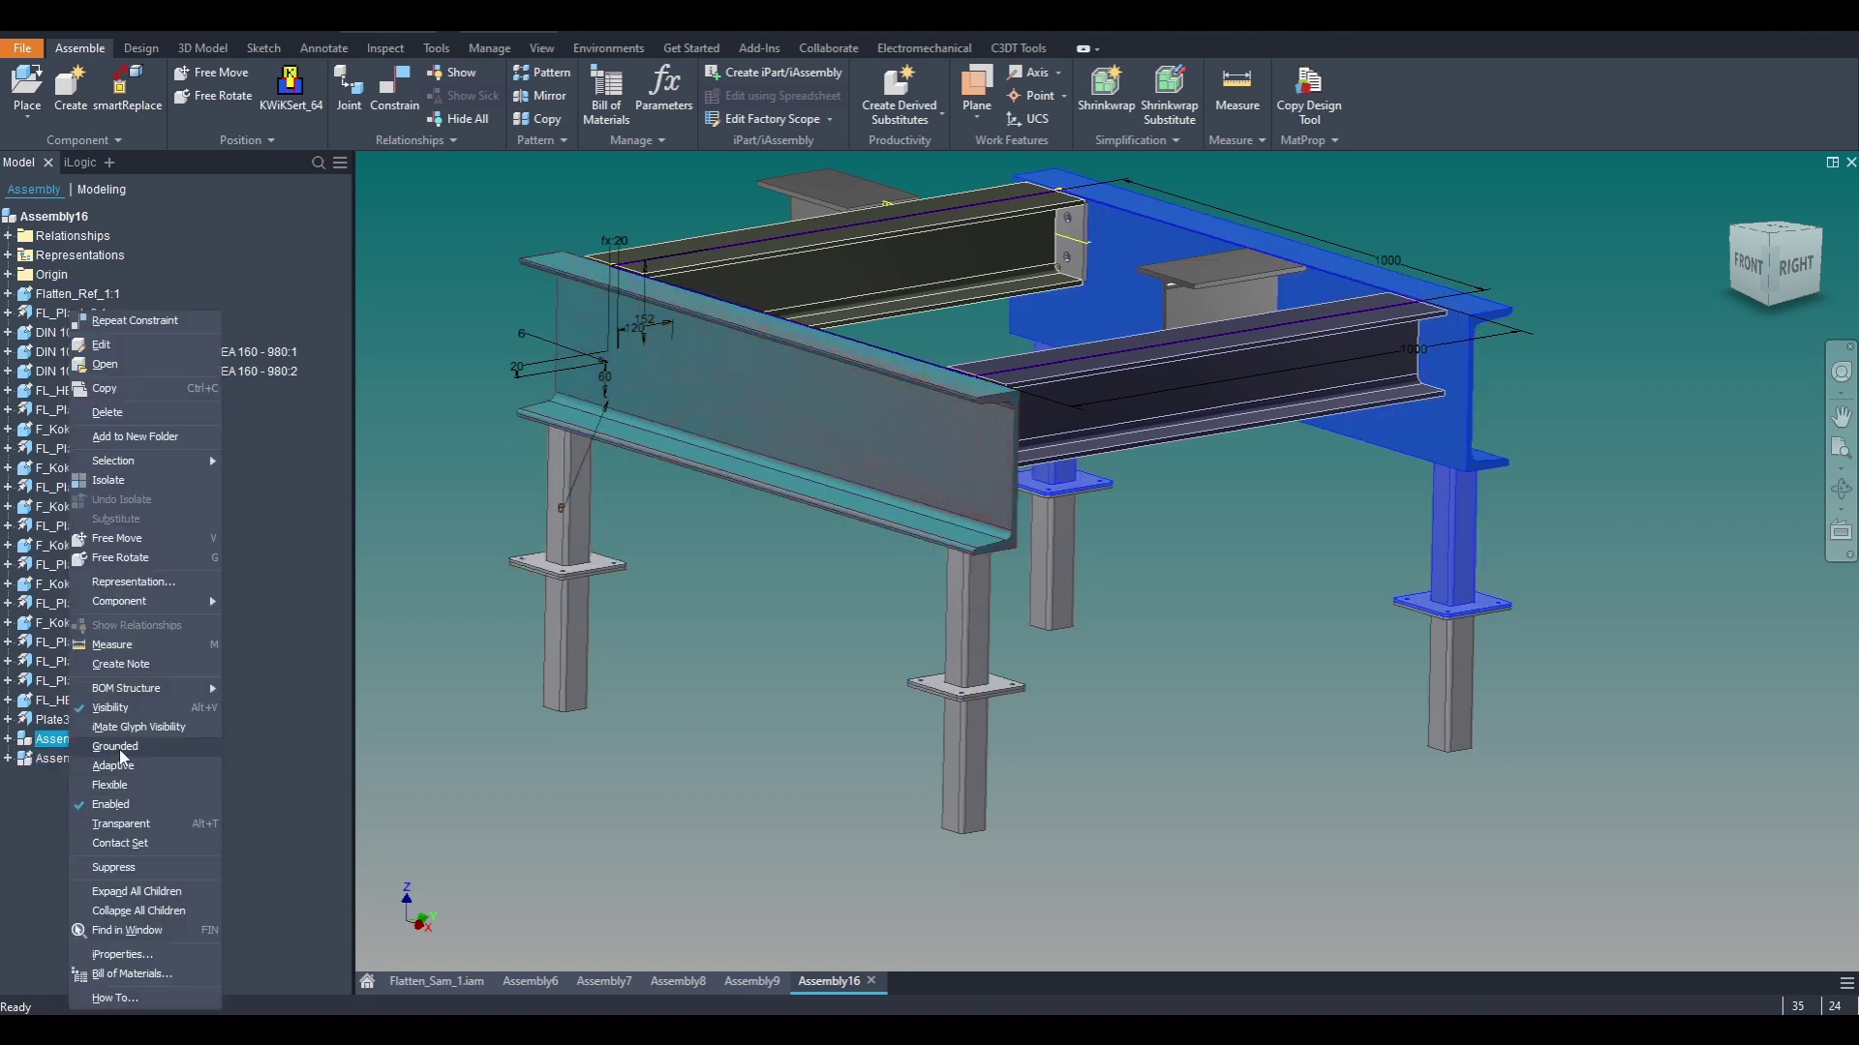
left_click(120, 749)
left_click(99, 760)
key("alt+v")
left_click(633, 333)
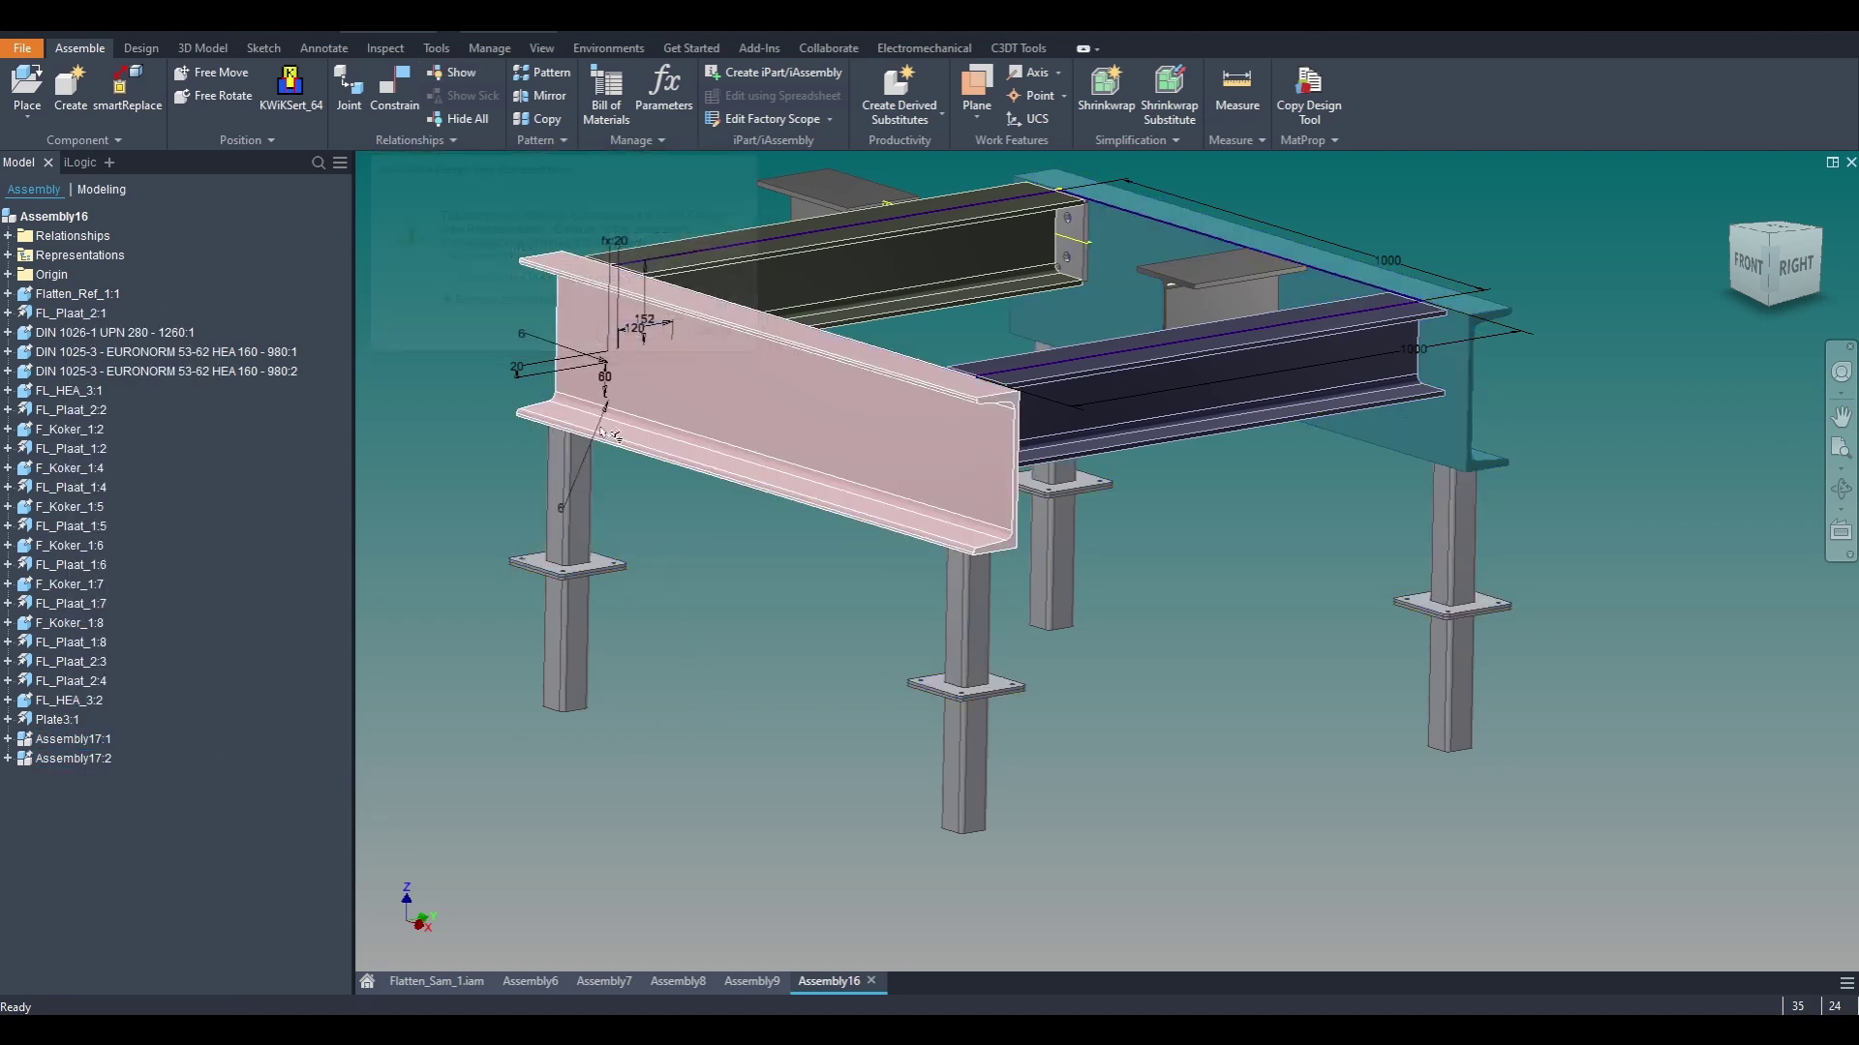
Step: Delete the red UPN 280 beam, its two leg tubes and one leg plate, and show Assembly17:2 again
left_click(588, 489)
key("Delete")
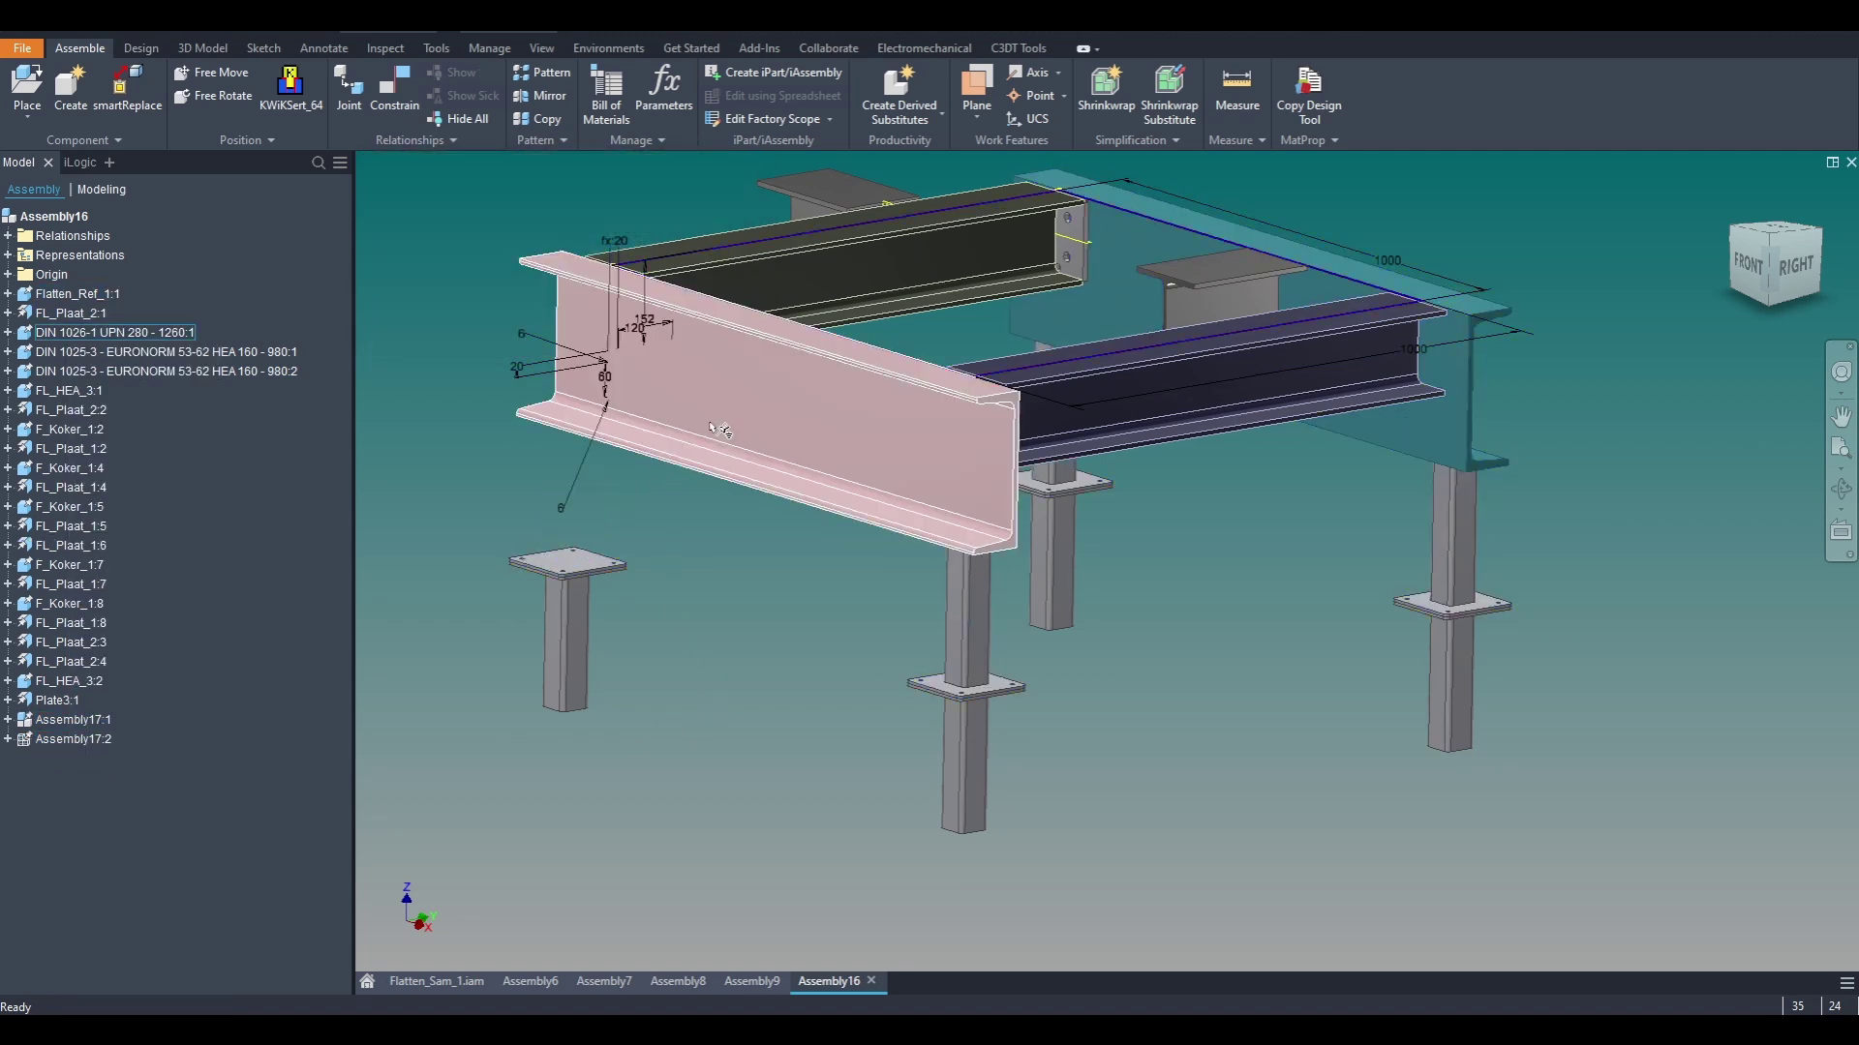
left_click(710, 421)
key("Delete")
left_click(610, 566)
key("Delete")
left_click(983, 589)
key("Delete")
left_click(100, 682)
key("alt+v")
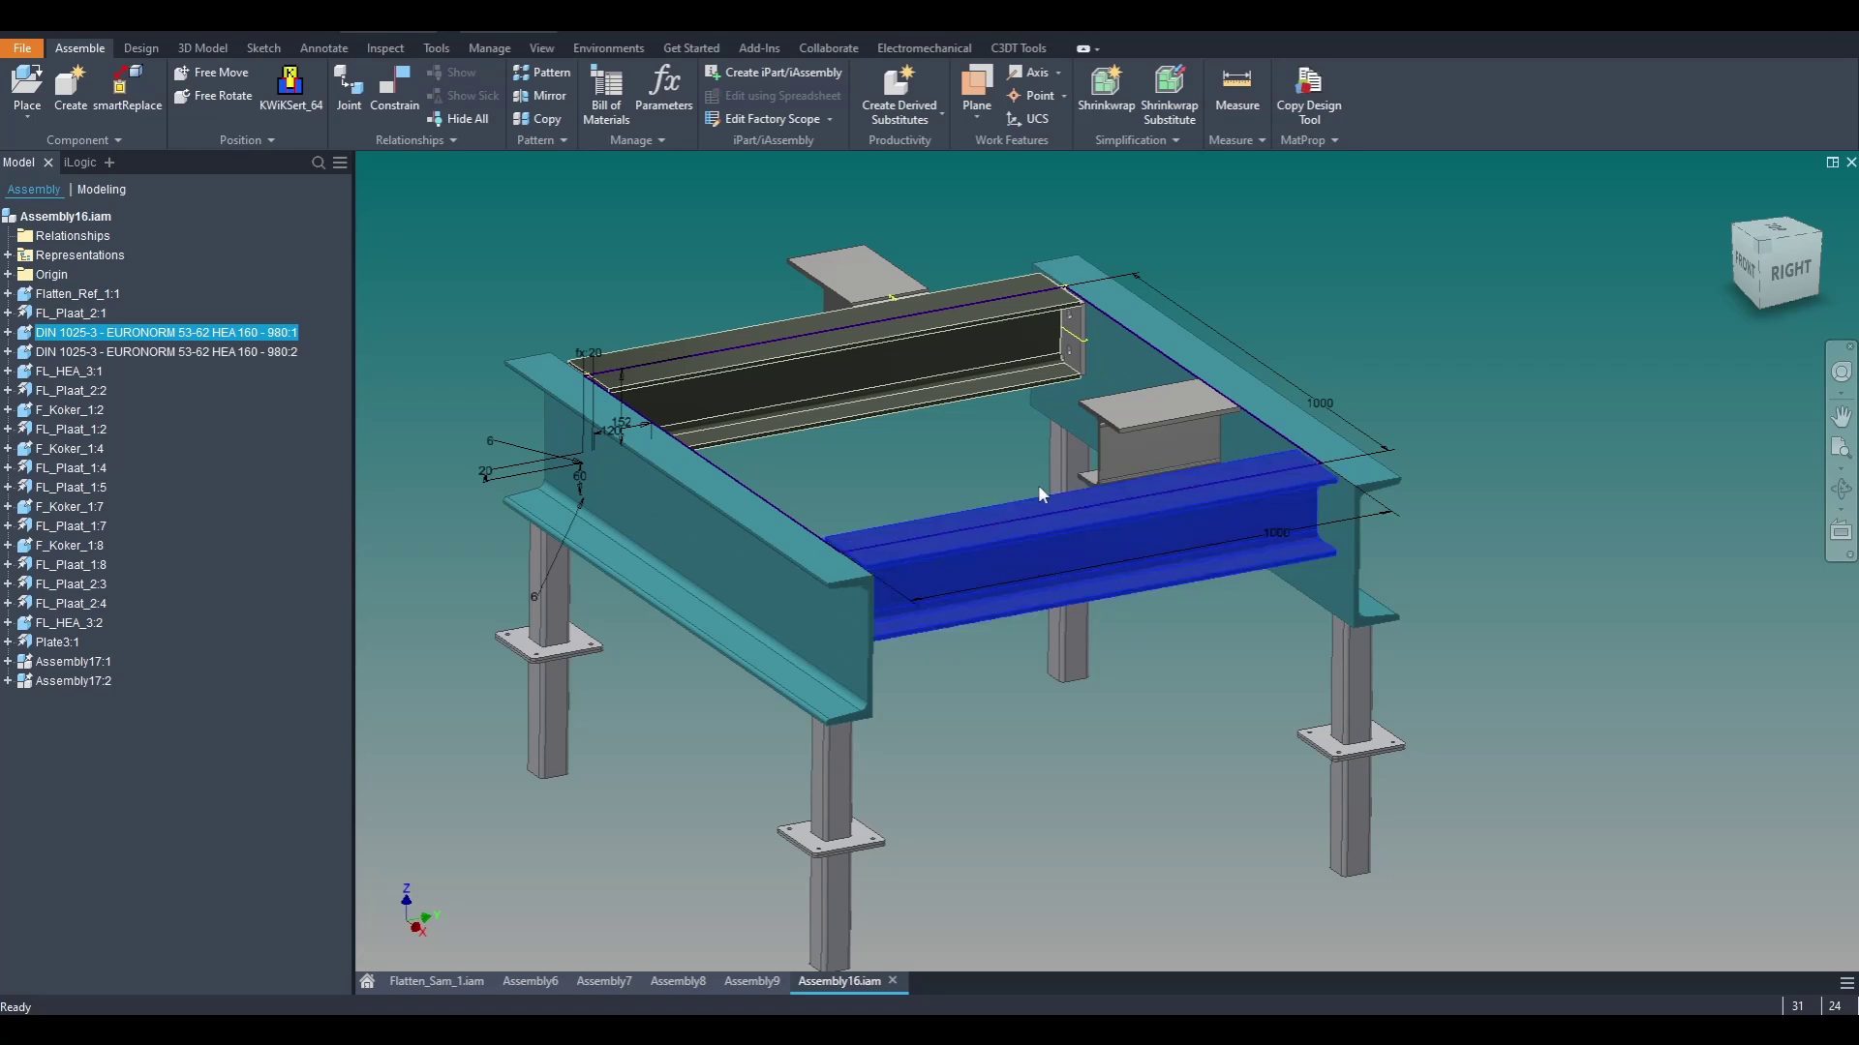
Step: Use smartReplace to replace the yellow HEA 160 beam with the purple HEA 160 beam
left_click(832, 382)
left_click(127, 89)
left_click(537, 437)
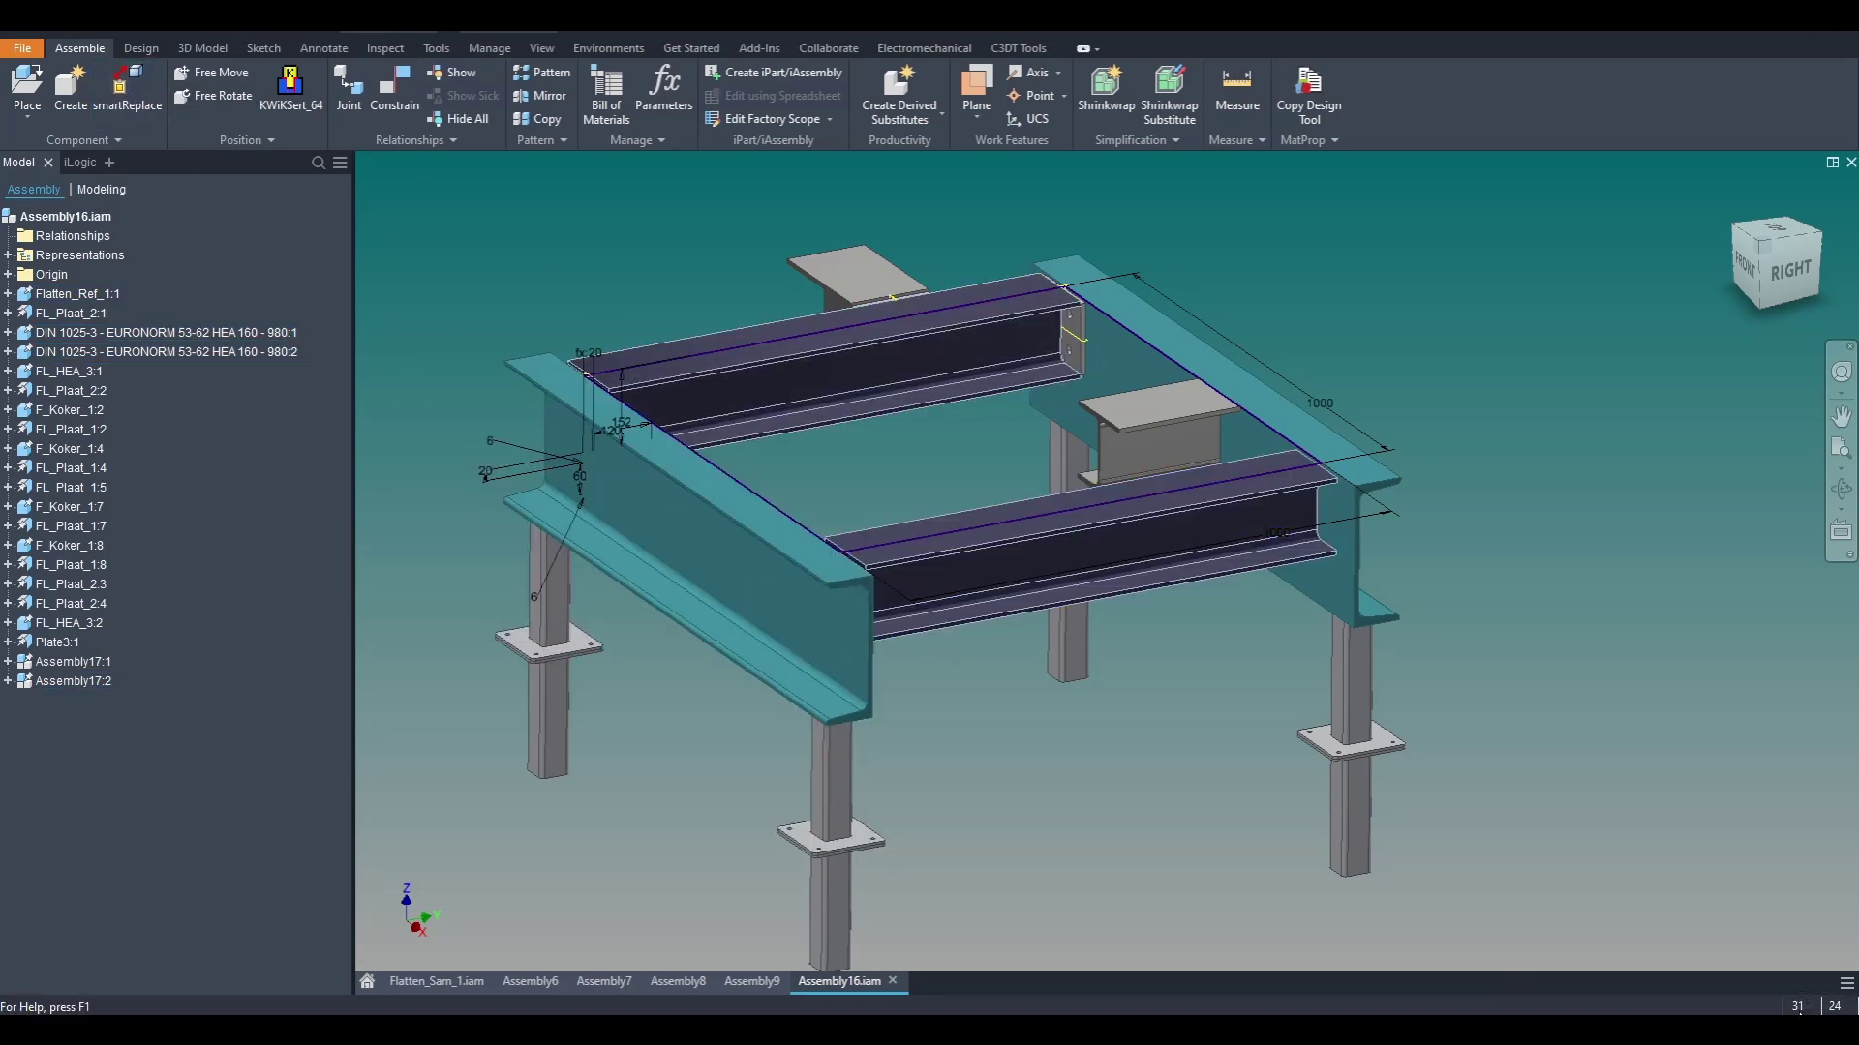
Step: Demote the far HEA 160 beam with plates FL_Plaat_2:1, FL_Plaat_2:2 and FL_Plaat_2:4 into a new Standard.iam subassembly
middle_click_drag(1471, 866, 1416, 747)
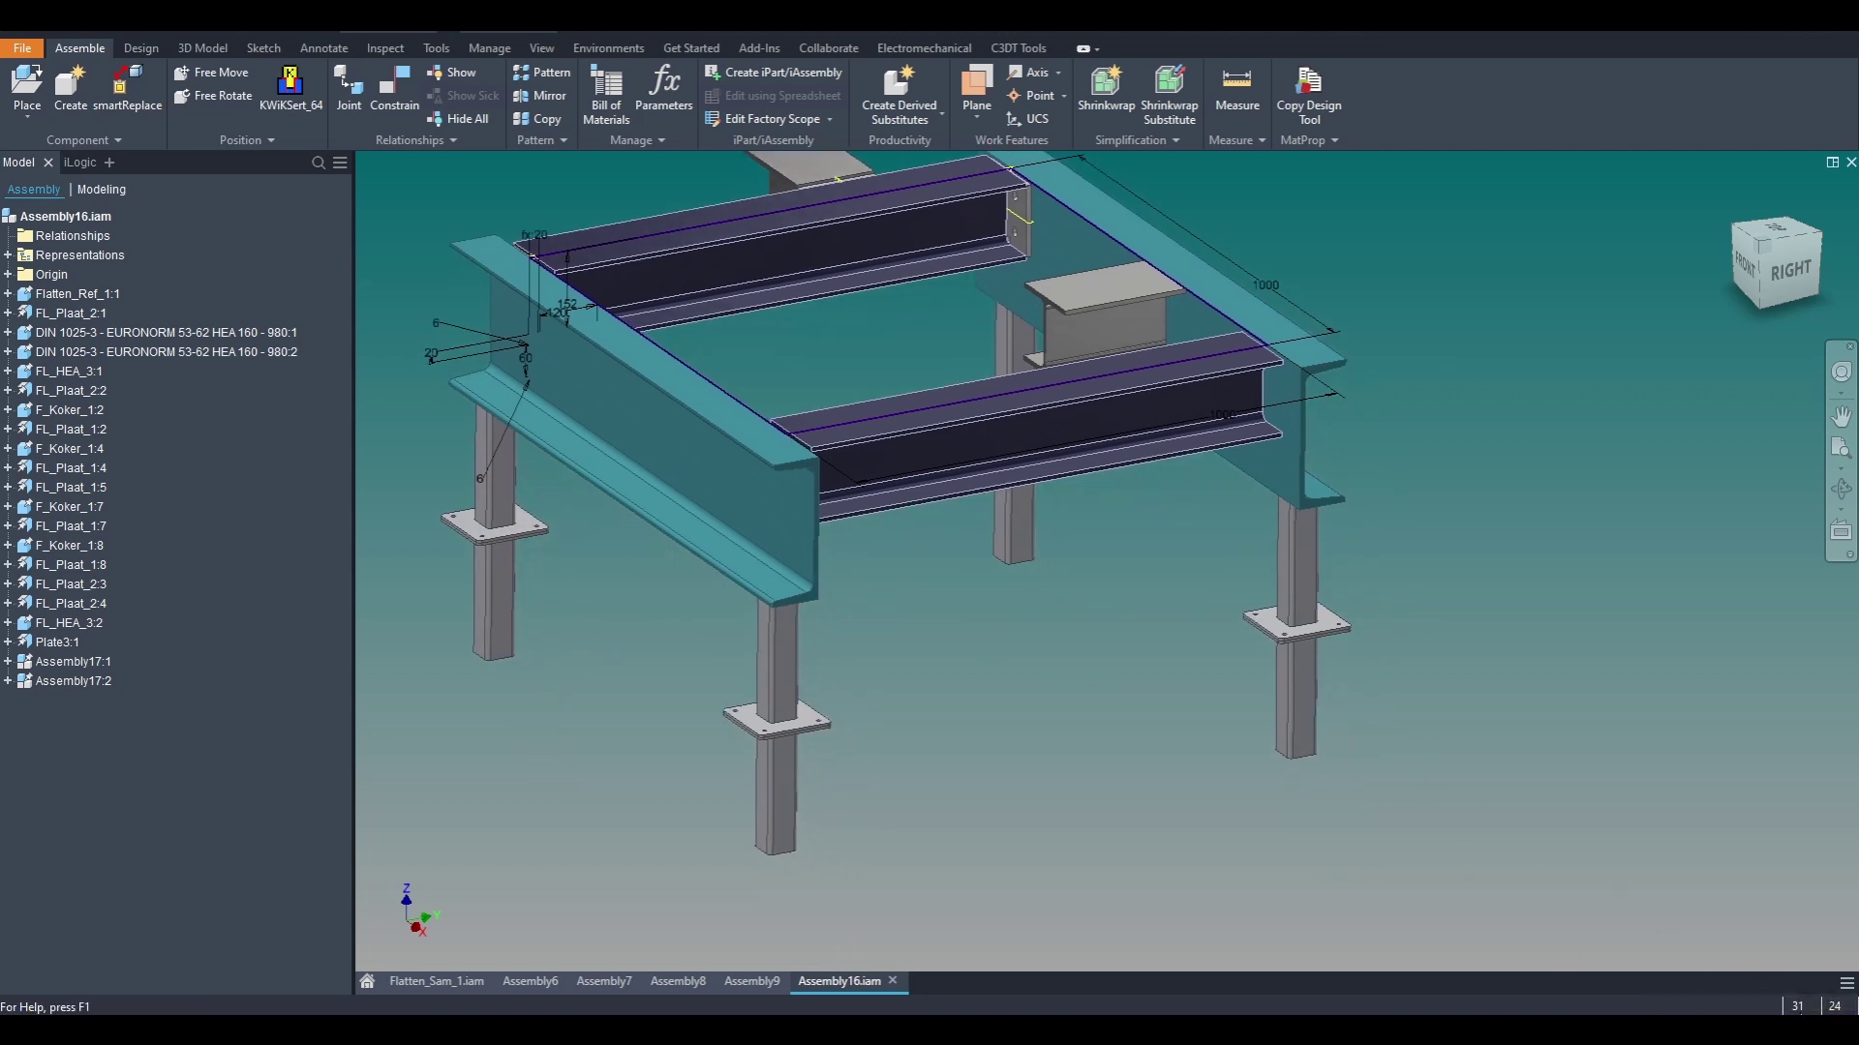
middle_click_drag(1220, 757, 1235, 863)
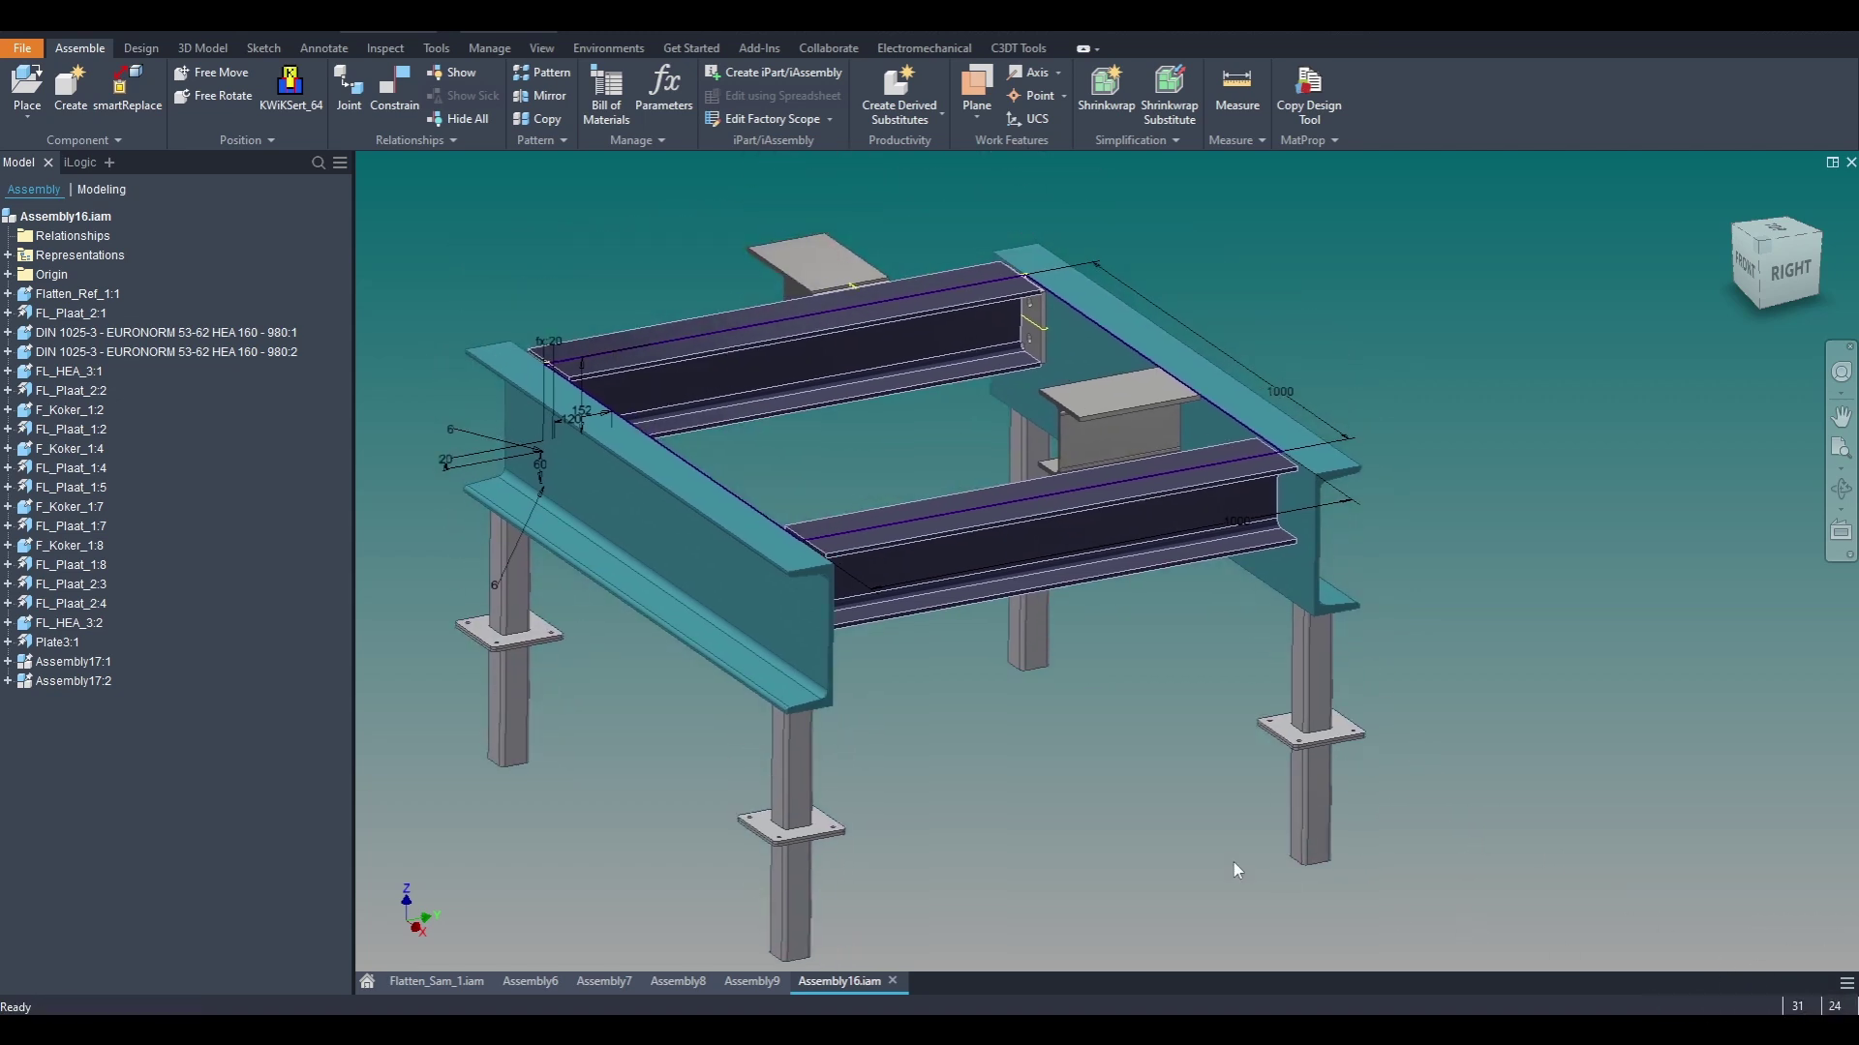
left_click(1032, 327)
left_click(963, 325, "ctrl")
scroll(838, 298, "down", 5)
left_click(757, 230, "ctrl")
scroll(774, 261, "up", 3)
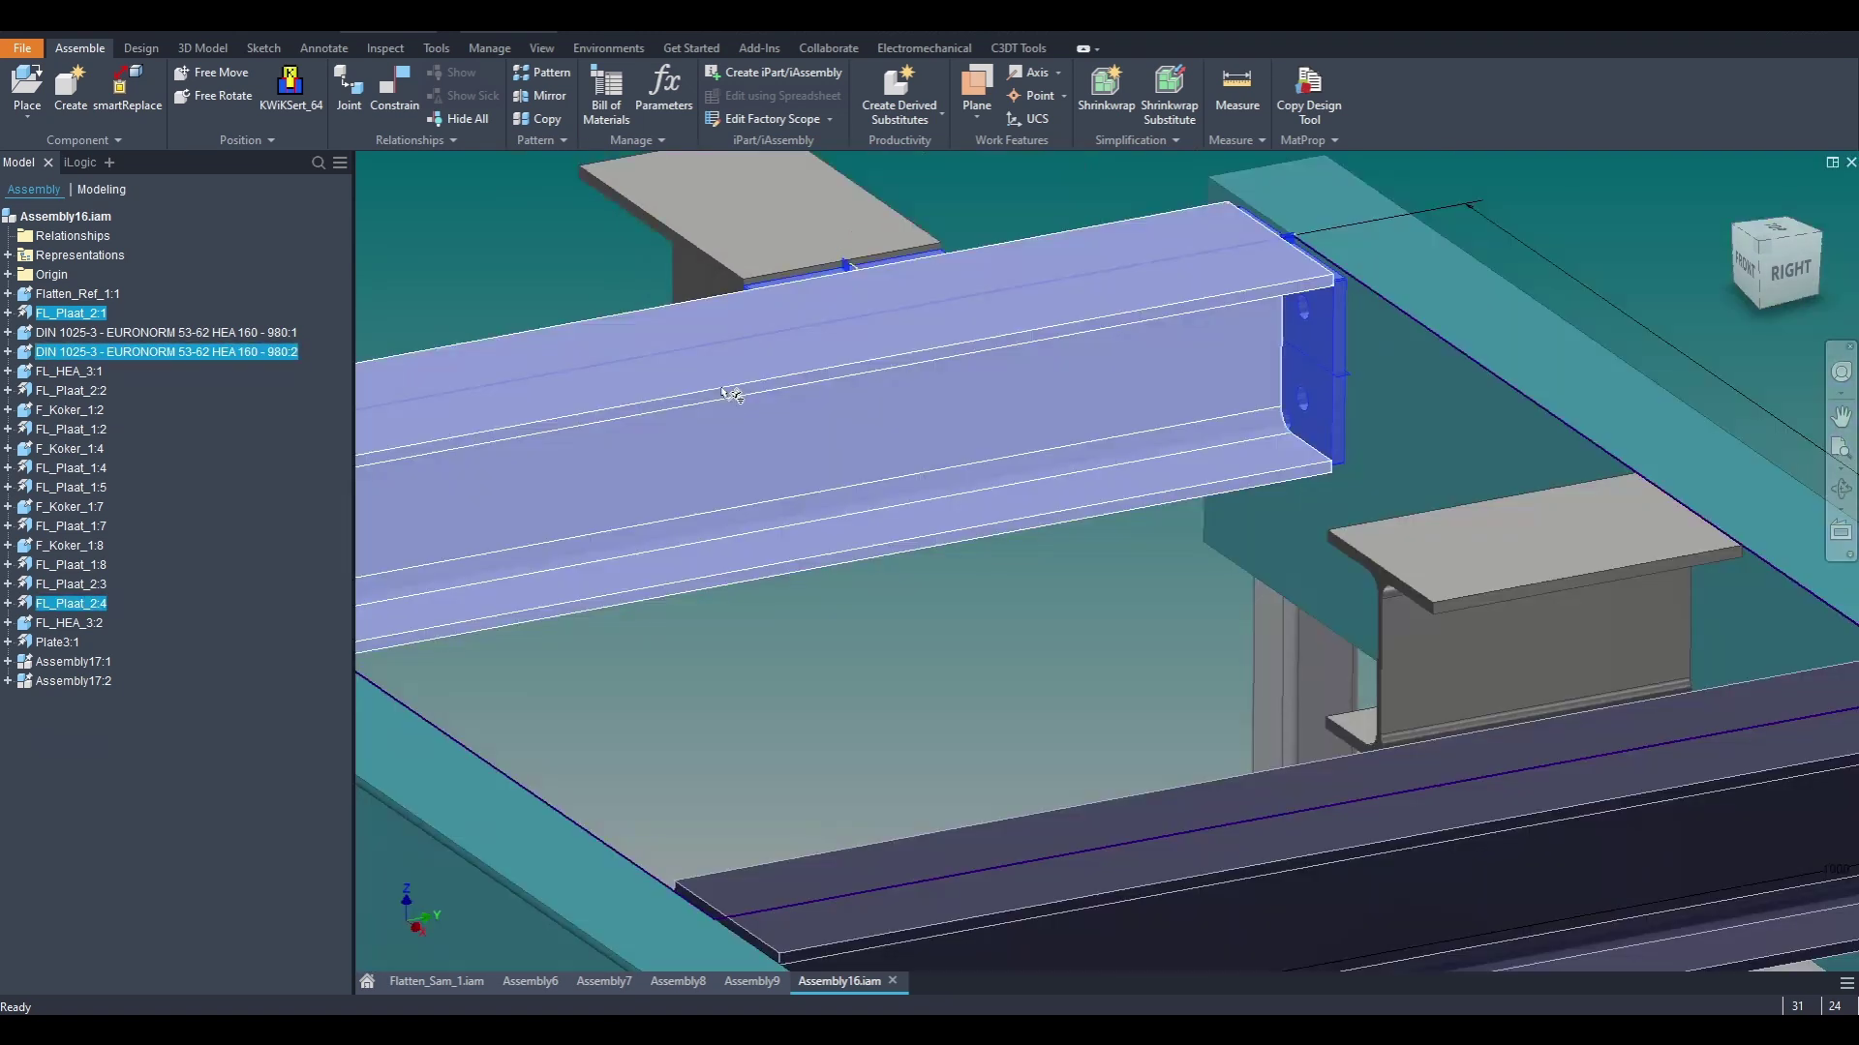
scroll(1006, 455, "down", 3)
middle_click_drag(995, 497, 854, 500, "shift")
scroll(853, 484, "up", 4)
left_click(920, 452, "ctrl")
scroll(927, 450, "down", 4)
key("n")
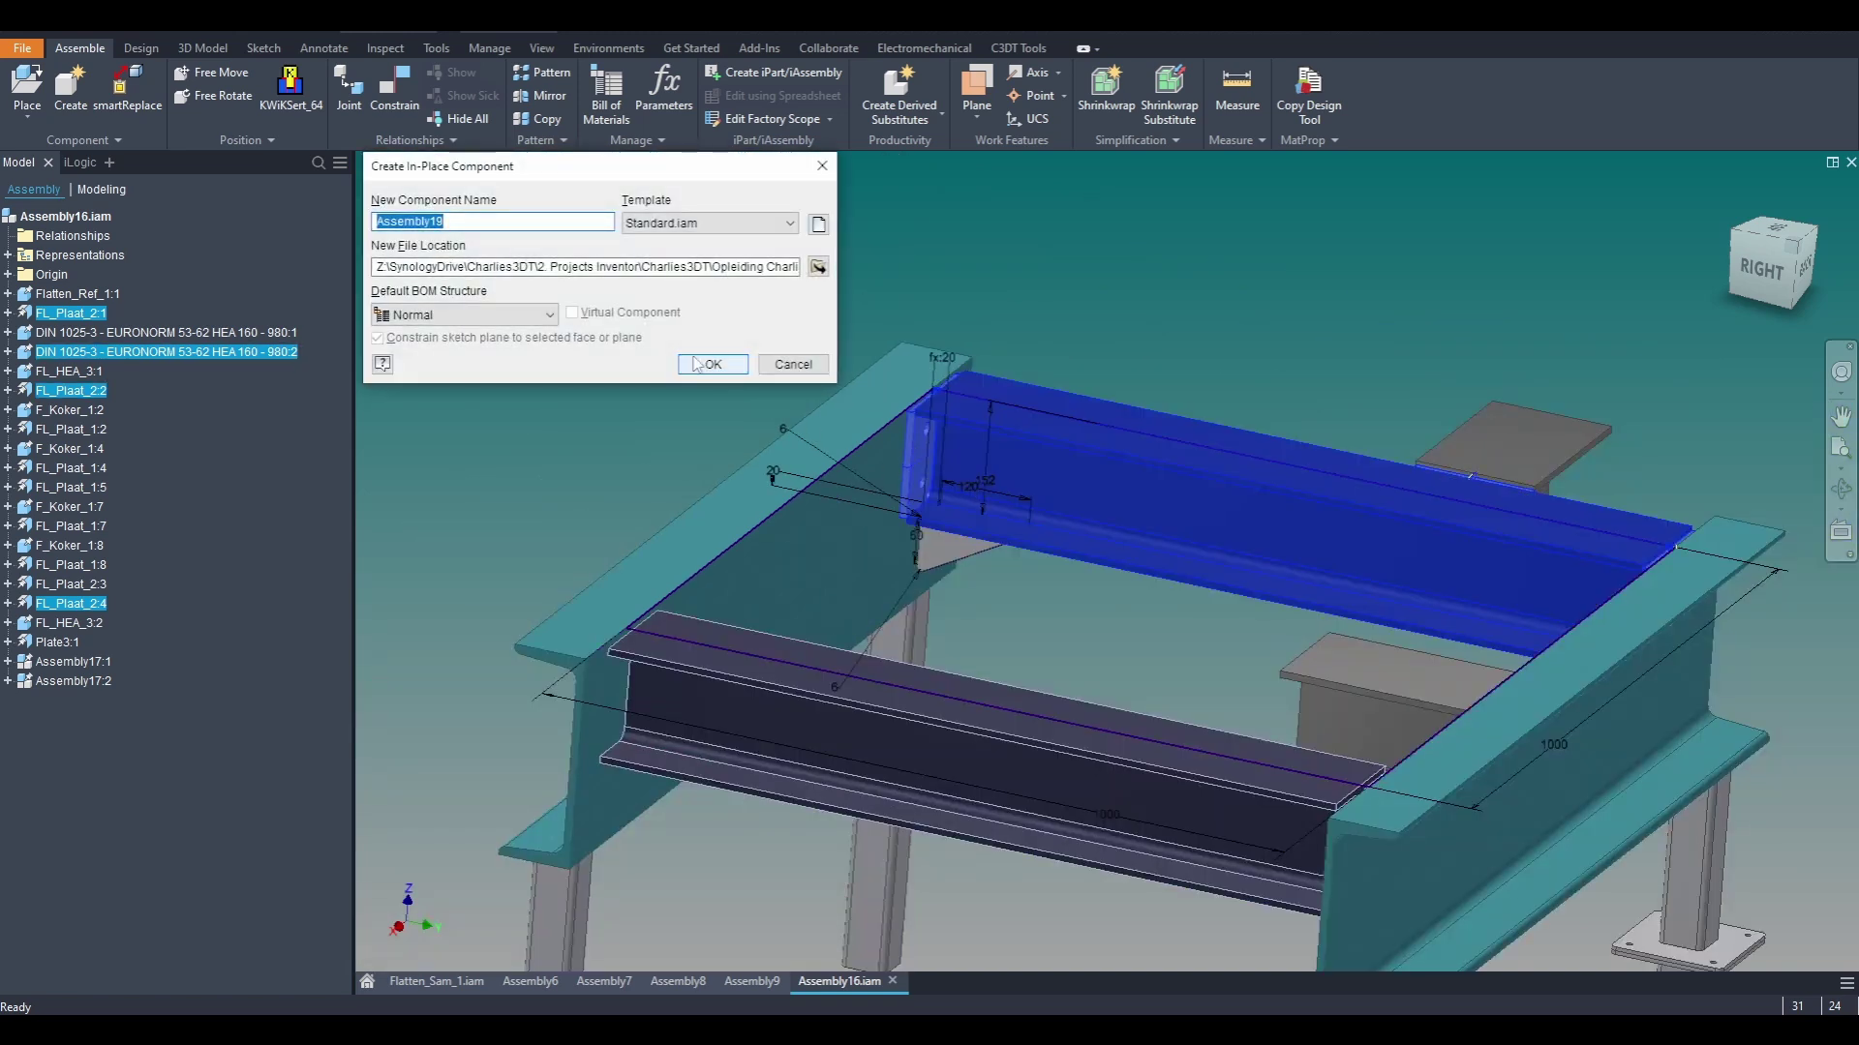
left_click(693, 366)
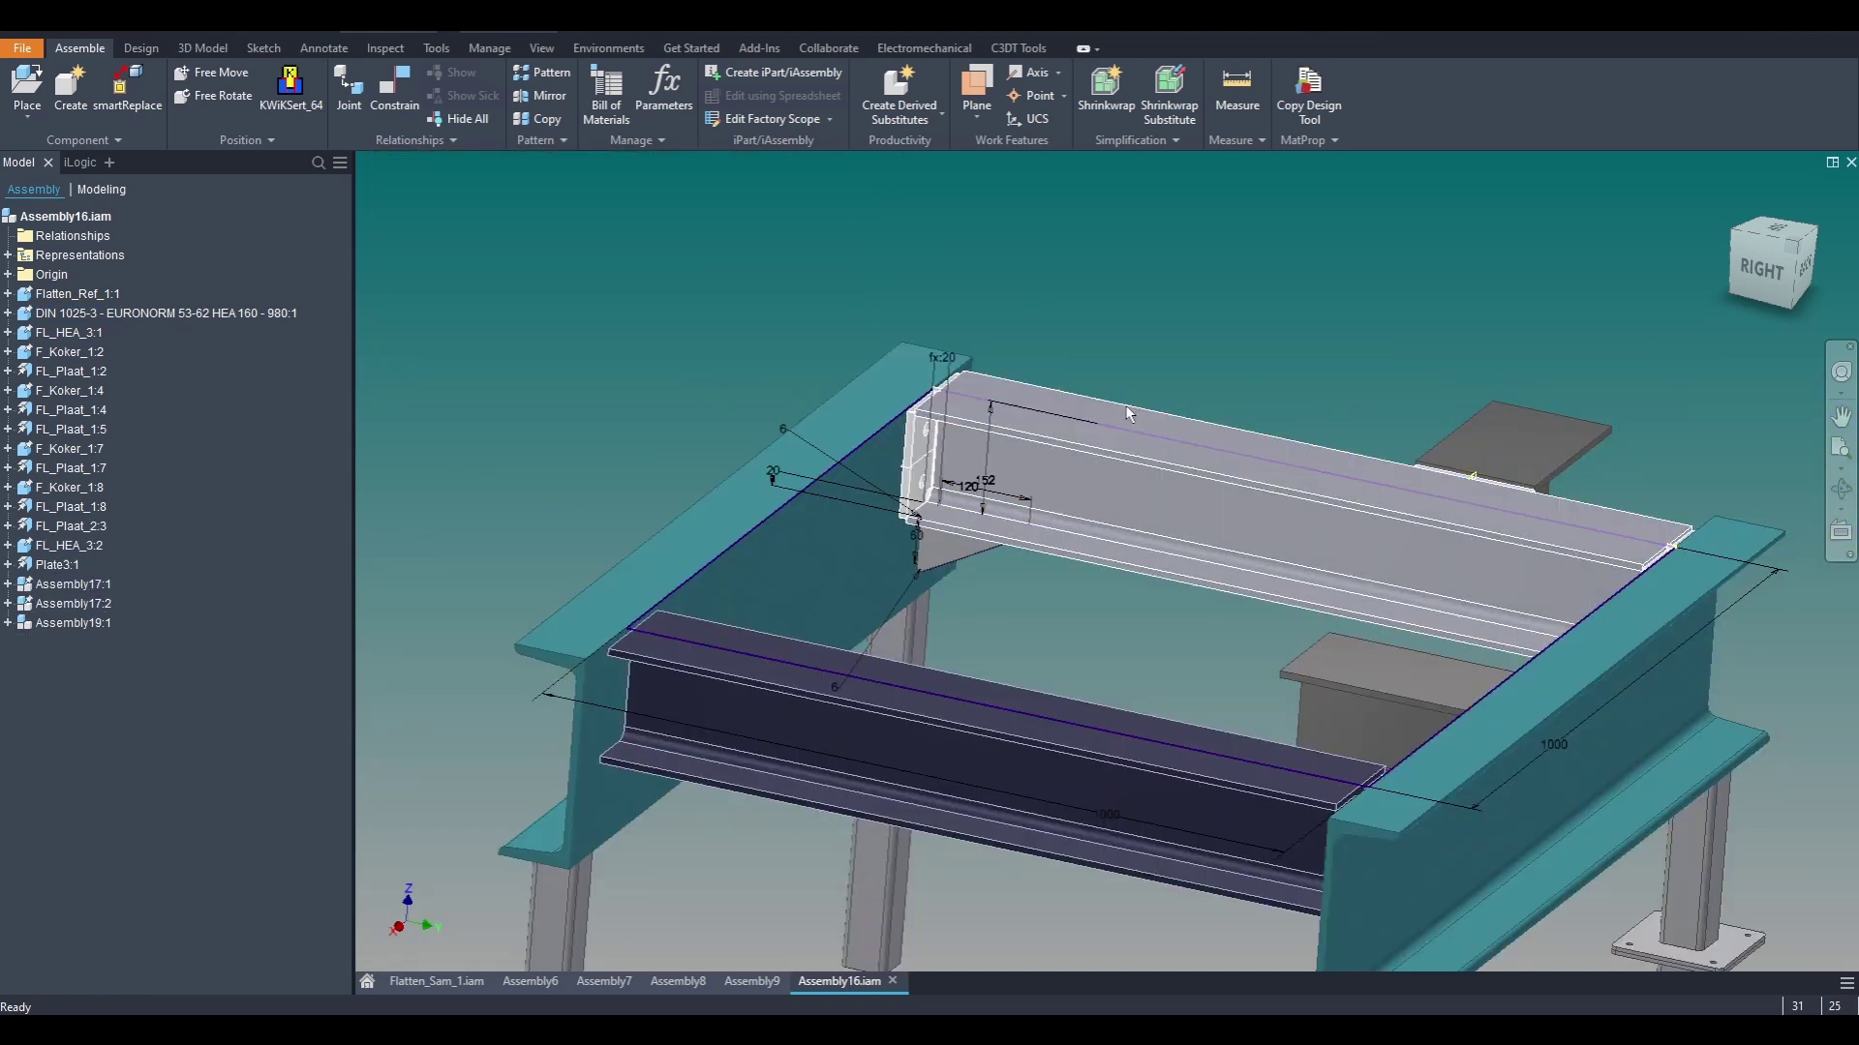
left_click(1100, 470)
middle_click_drag(1129, 444, 1022, 371)
left_click(654, 185)
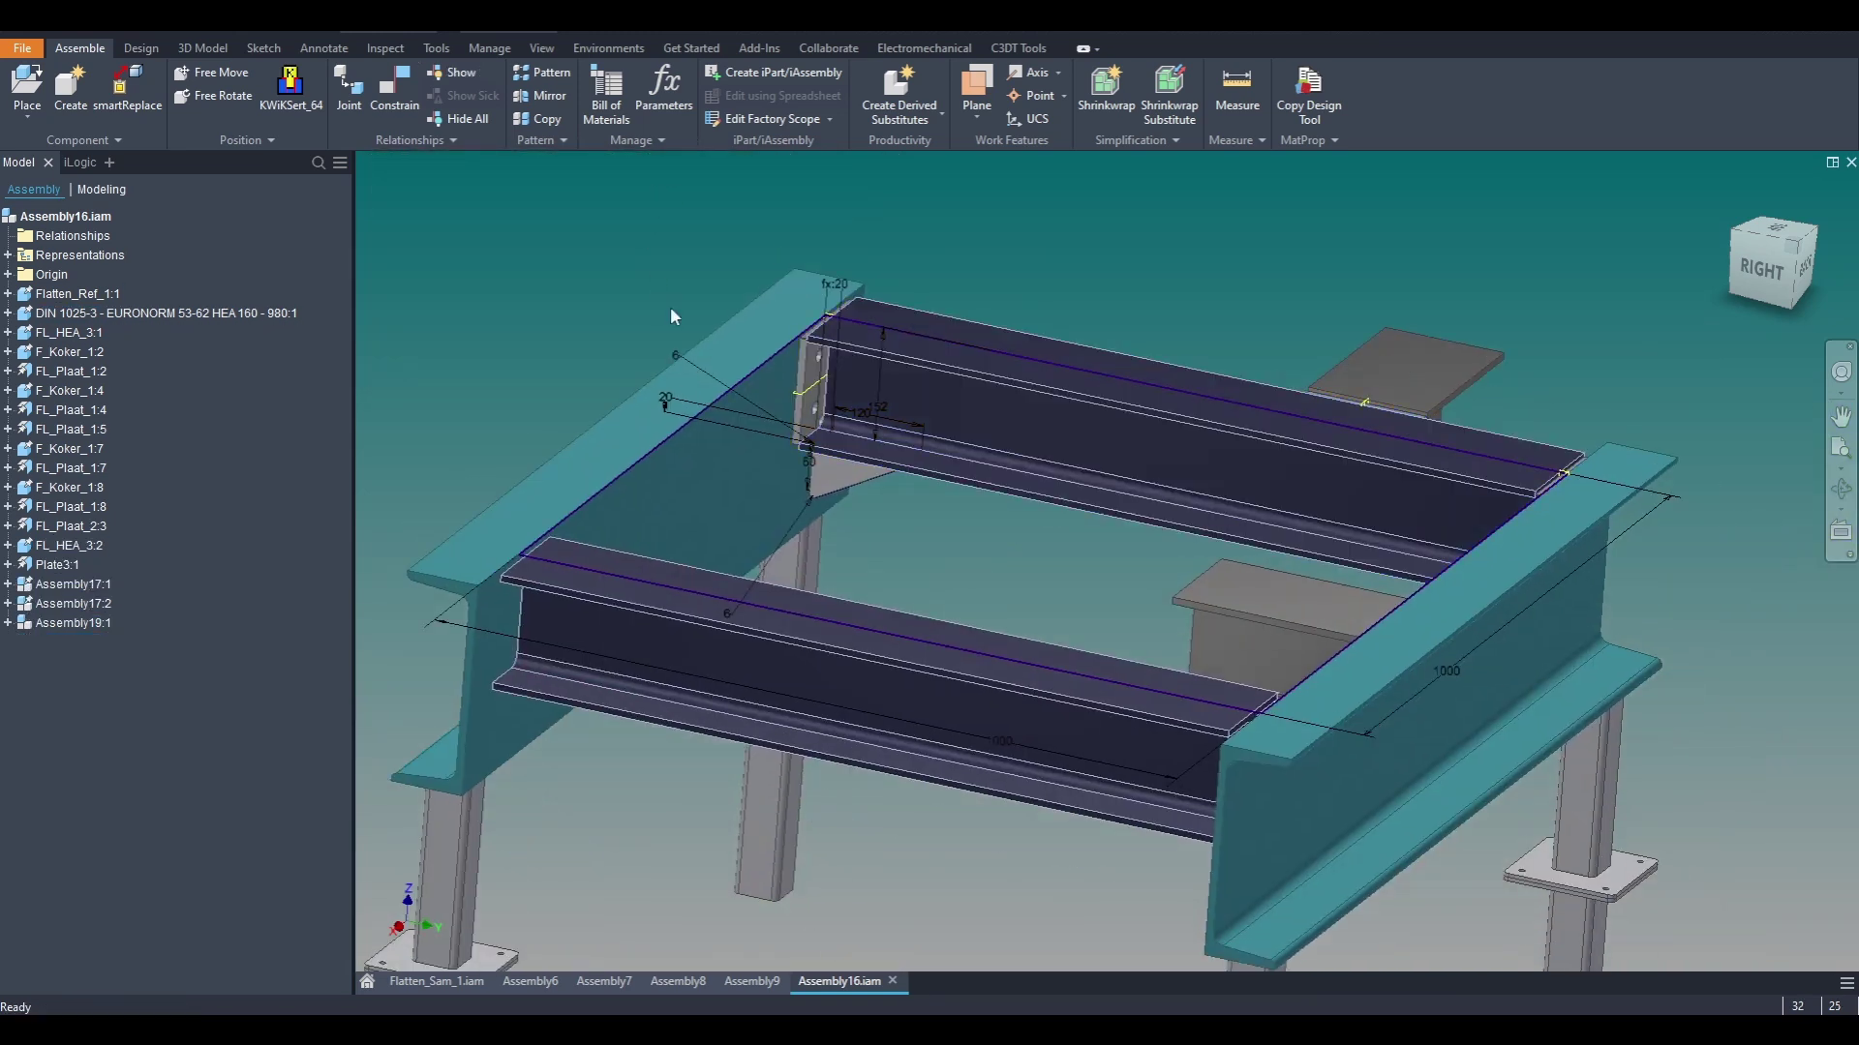